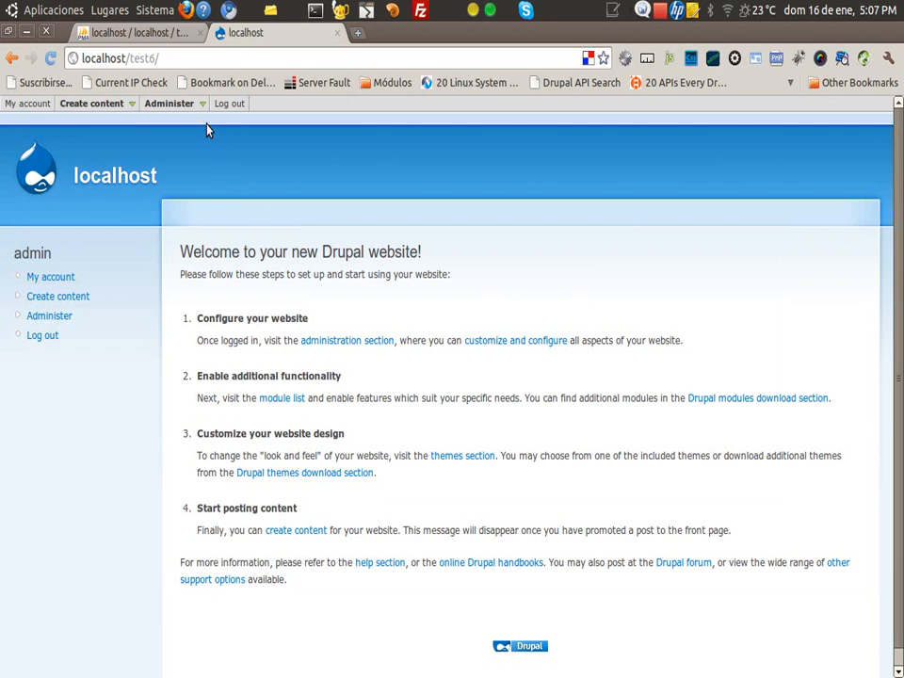
# Mark the AGROVOC API, AGROVOC CCK and AGROVOC CCK Autocomplete modules for enabling in the site's module list.
pyautogui.moveTo(187, 122)
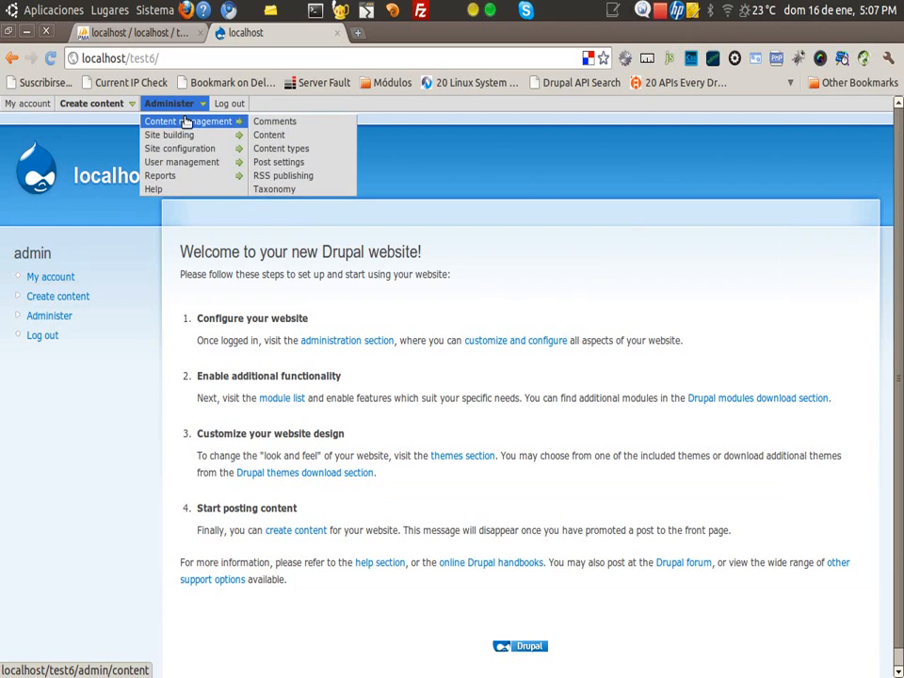
pyautogui.moveTo(227, 138)
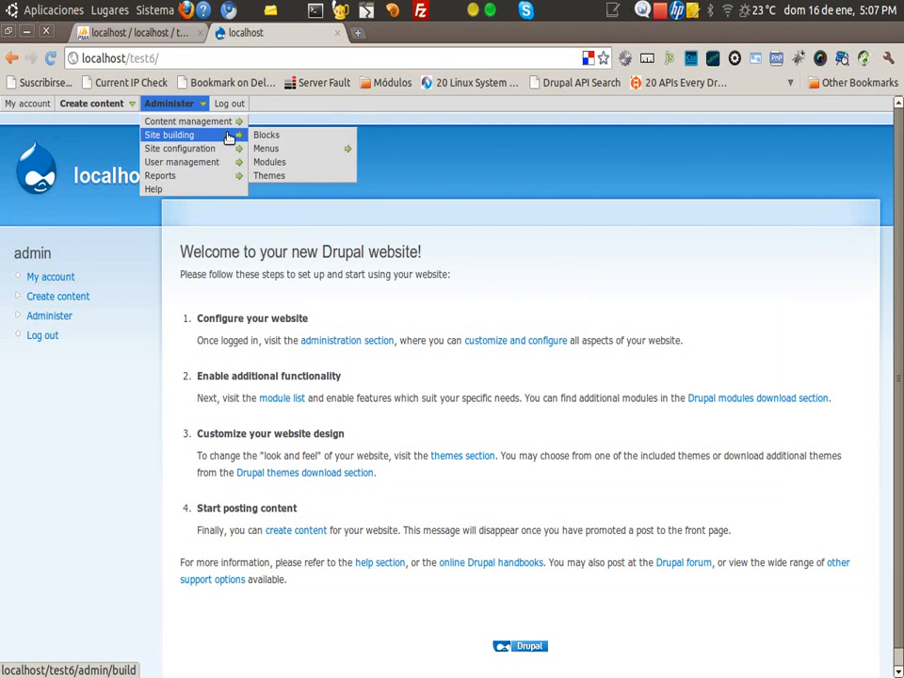
pyautogui.click(246, 162)
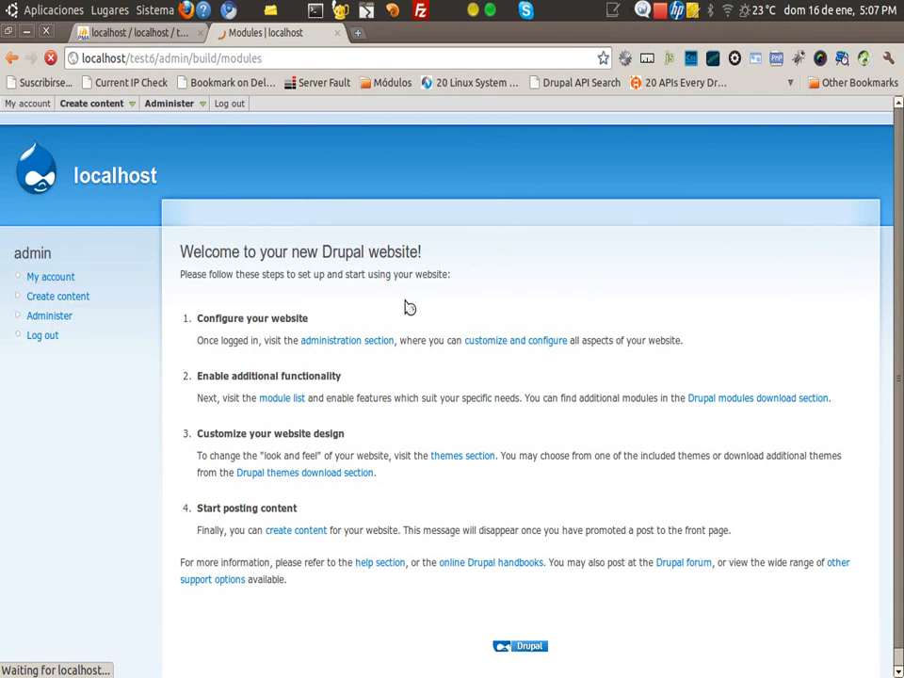
pyautogui.scroll(-2, 400, 329)
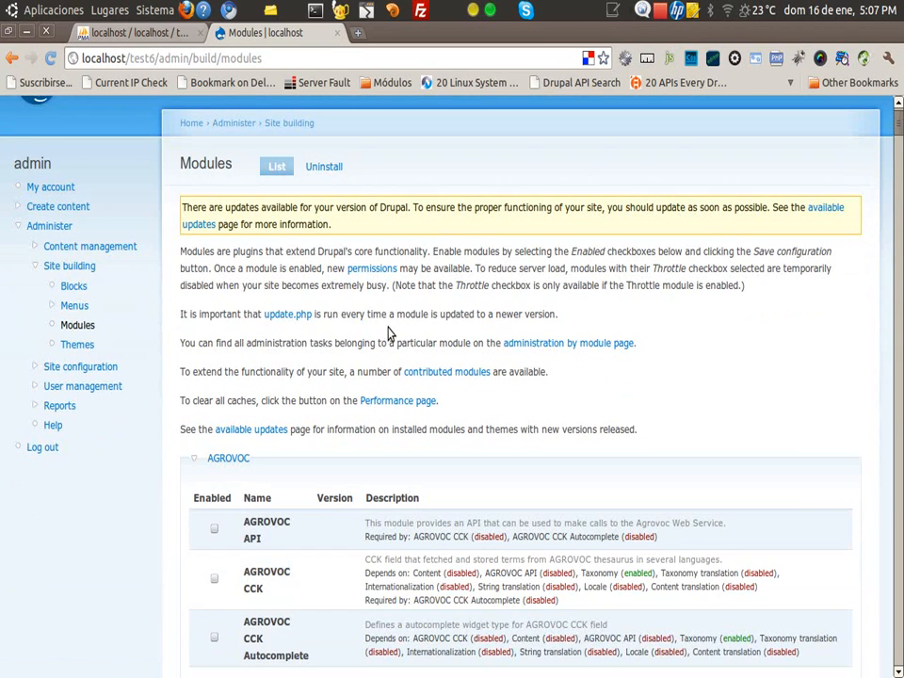
pyautogui.scroll(-2, 389, 330)
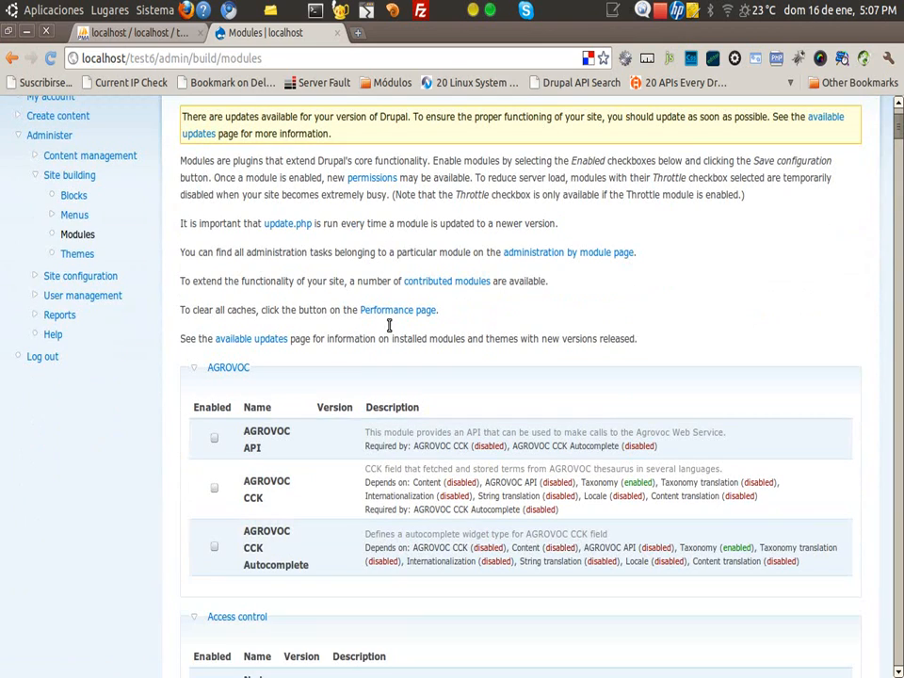
pyautogui.click(214, 547)
pyautogui.click(214, 488)
pyautogui.scroll(-4, 424, 478)
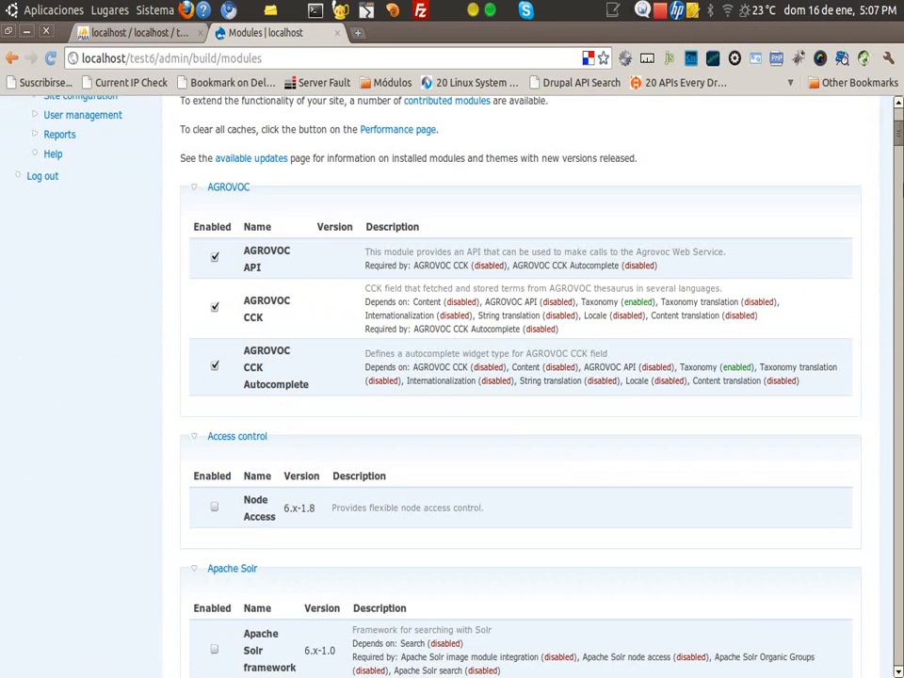
# Save the module configuration and agree to enable the required dependency modules.
pyautogui.moveTo(897, 141); pyautogui.dragTo(897, 659)
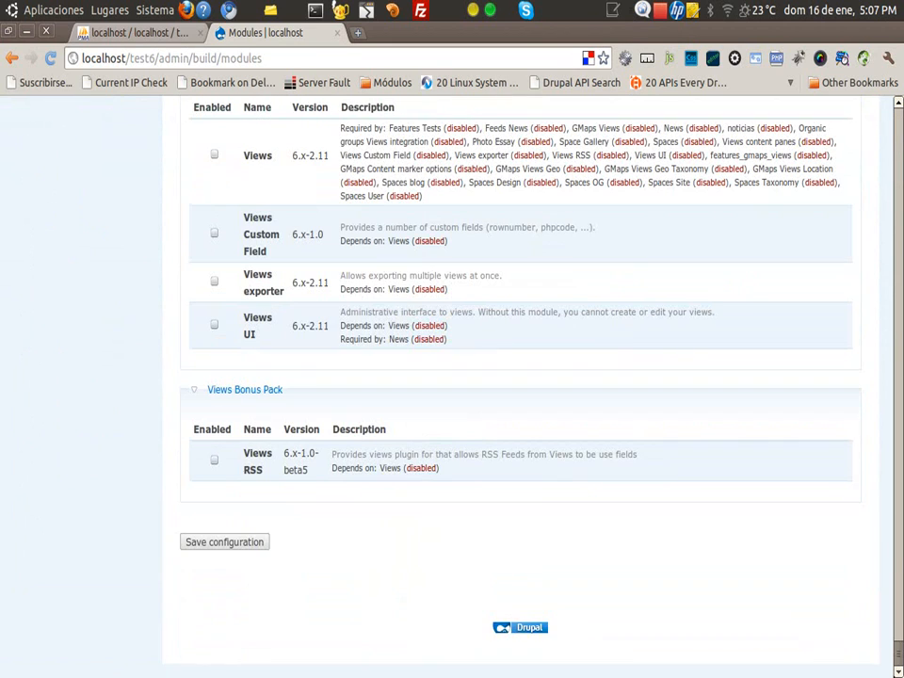
pyautogui.click(246, 542)
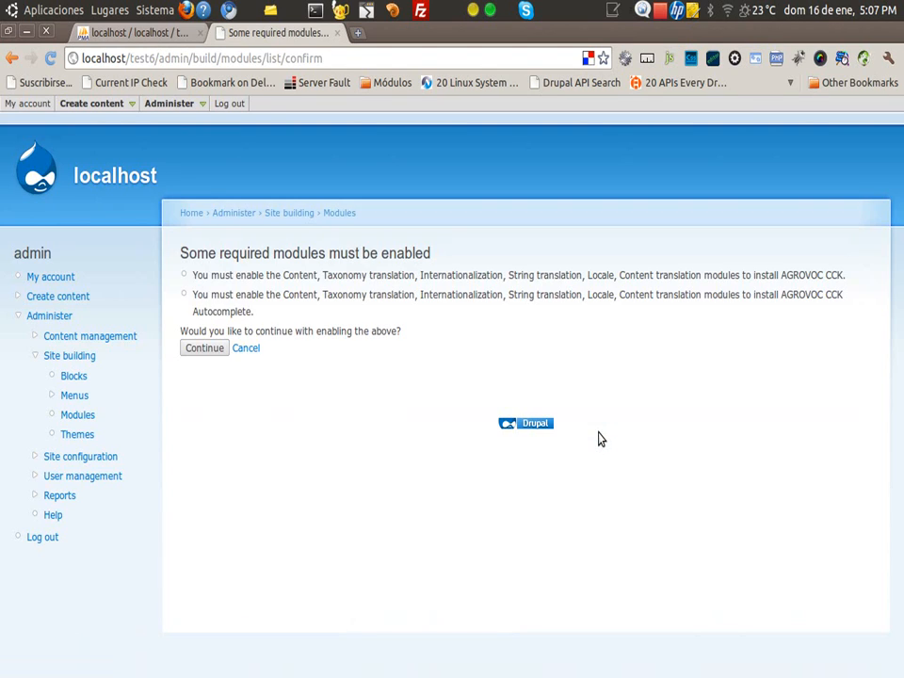
pyautogui.click(205, 349)
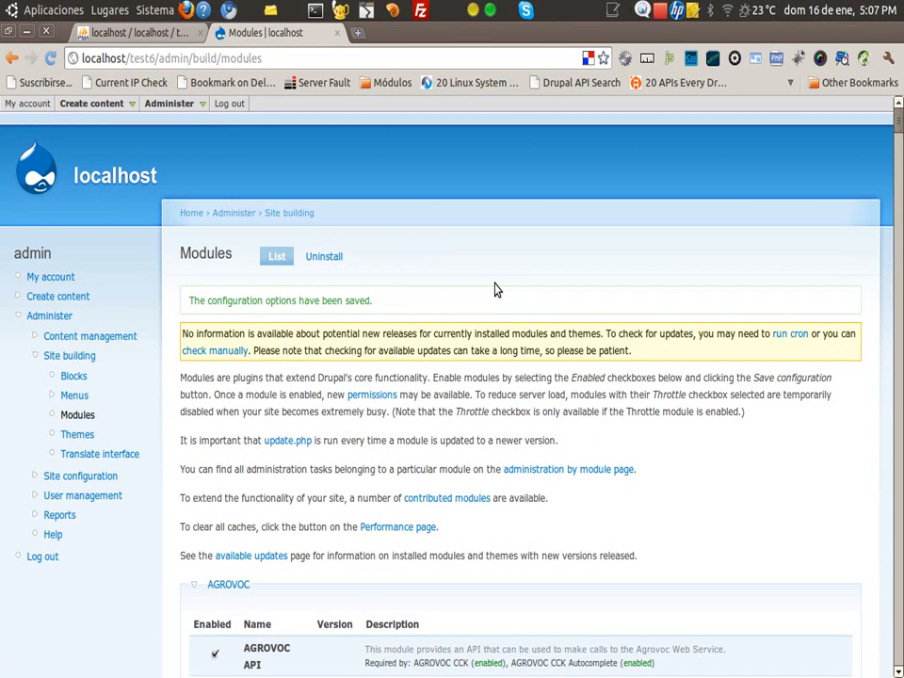
# Add Chinese, Simplified as a predefined language in the site's language settings.
pyautogui.moveTo(187, 106)
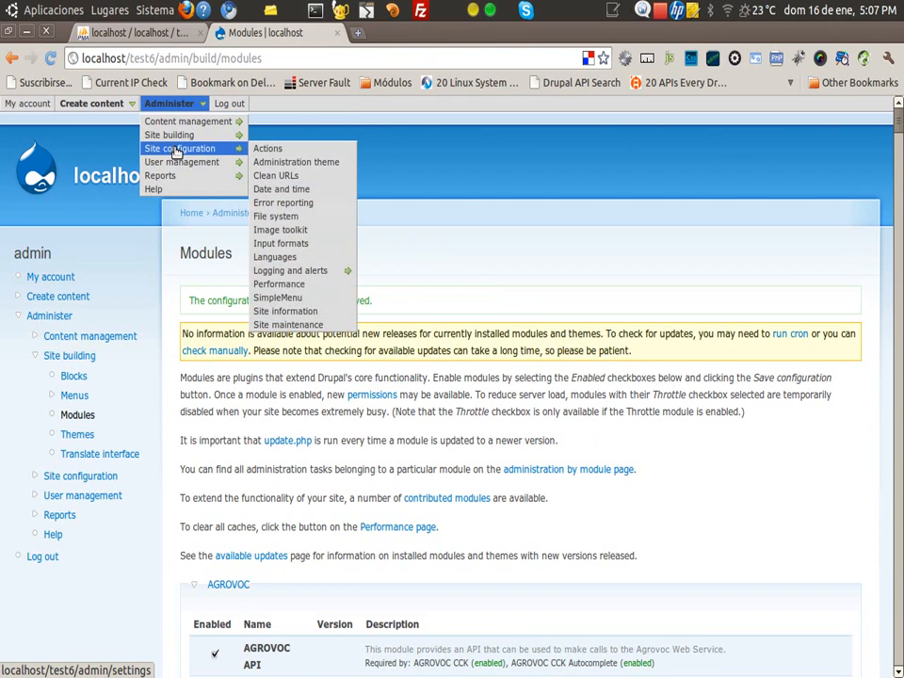
pyautogui.click(279, 256)
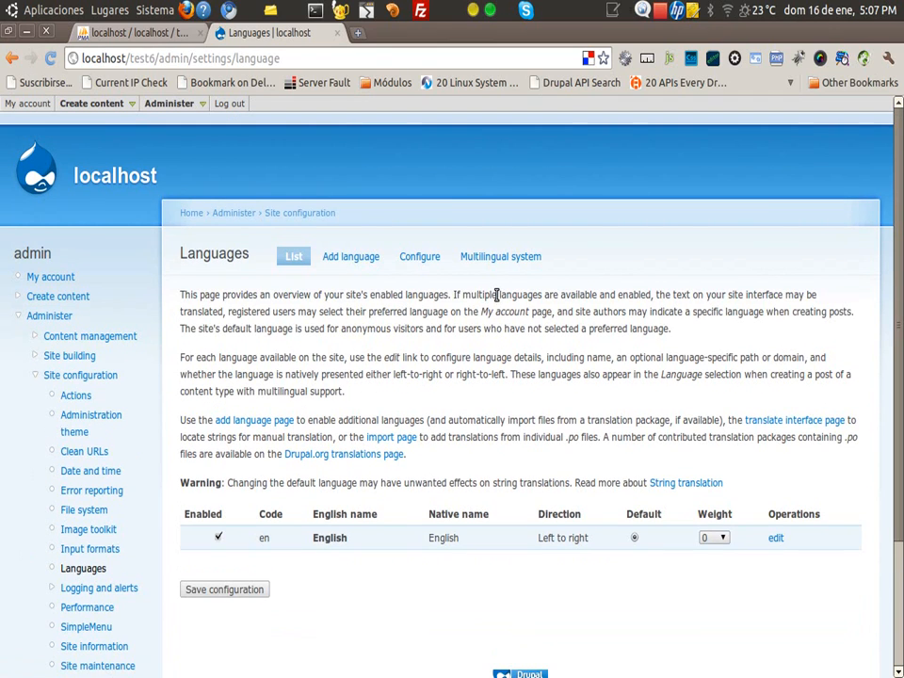
pyautogui.click(372, 267)
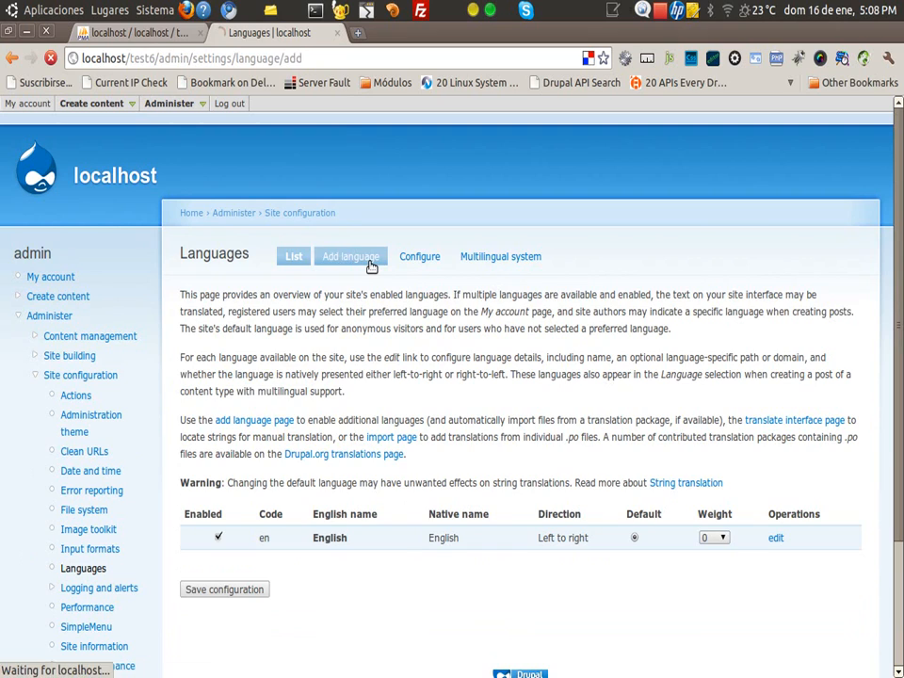
pyautogui.click(297, 411)
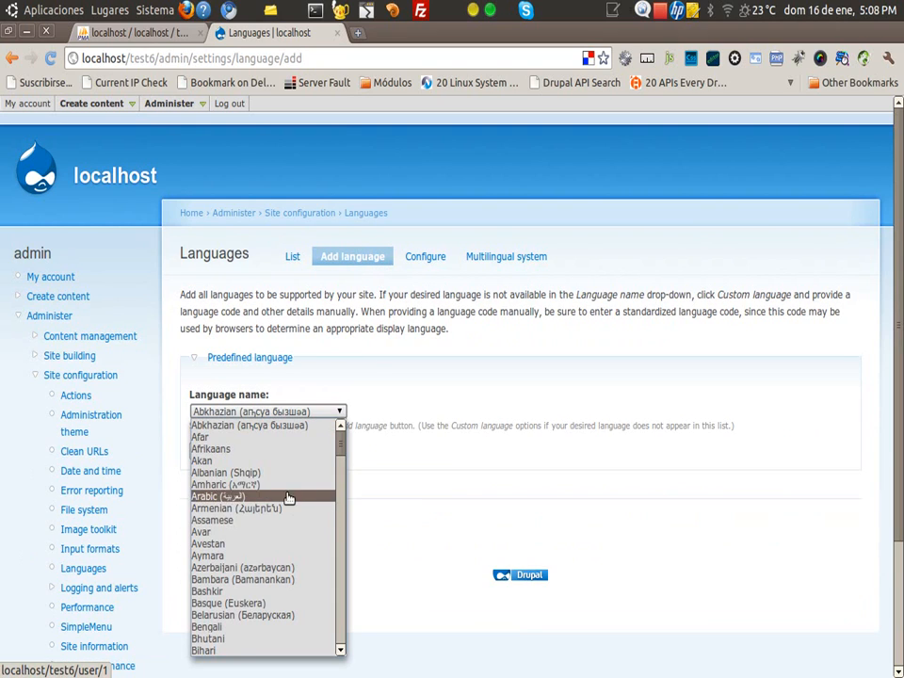
pyautogui.scroll(-6, 288, 527)
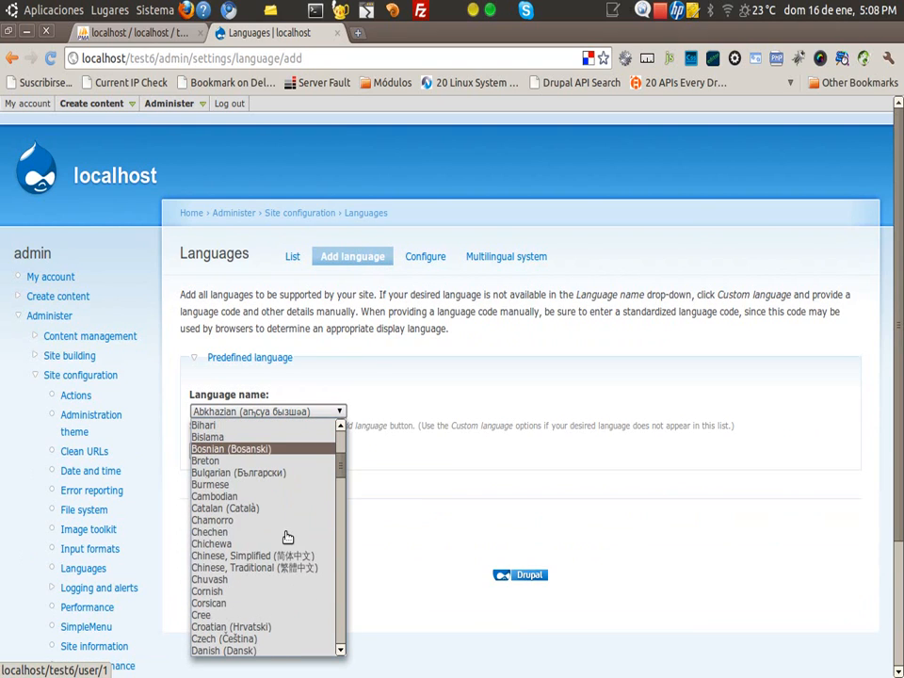
pyautogui.click(284, 554)
pyautogui.click(195, 458)
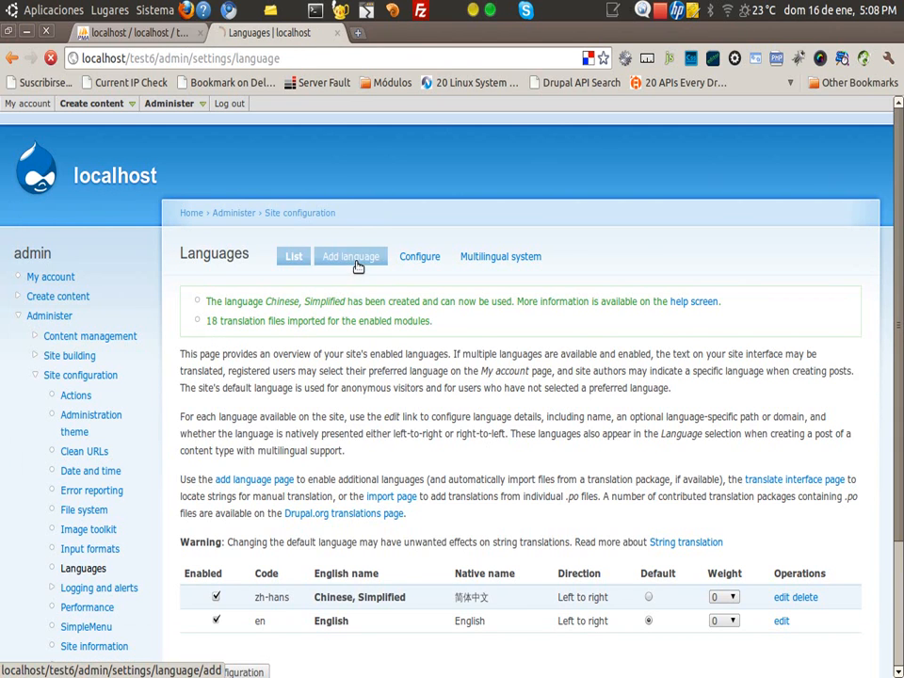
# Add Italian to the site's languages.
pyautogui.click(357, 265)
pyautogui.click(310, 411)
pyautogui.scroll(-15, 297, 532)
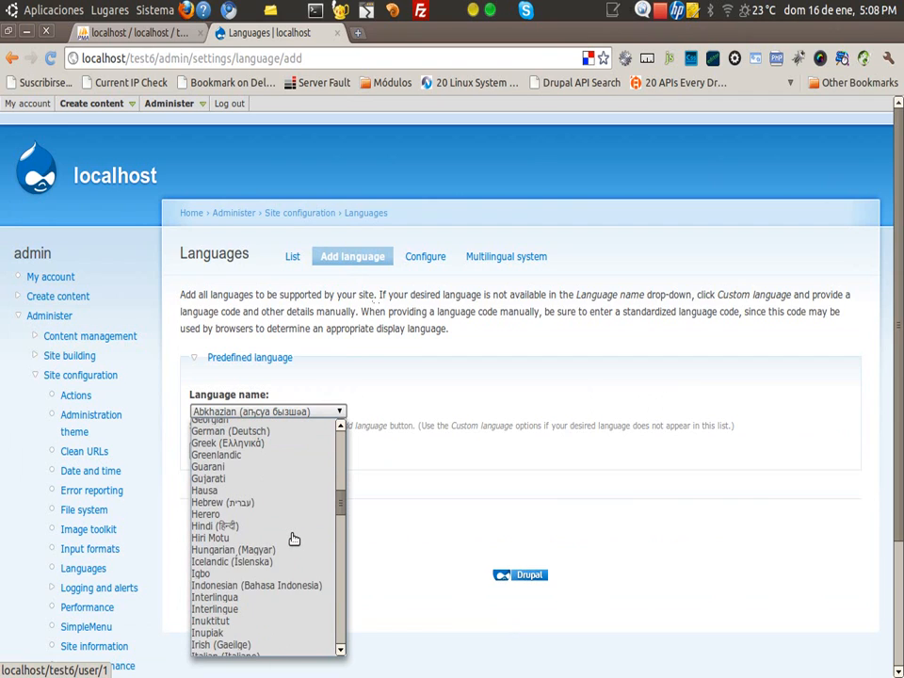
pyautogui.scroll(-10, 293, 538)
pyautogui.scroll(5, 293, 537)
pyautogui.click(289, 524)
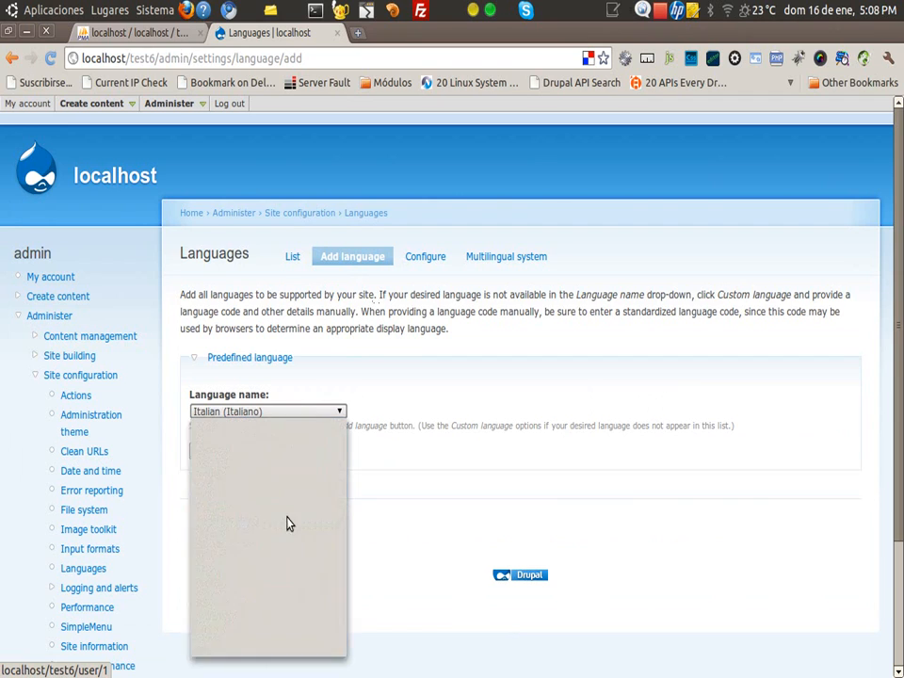
pyautogui.click(244, 456)
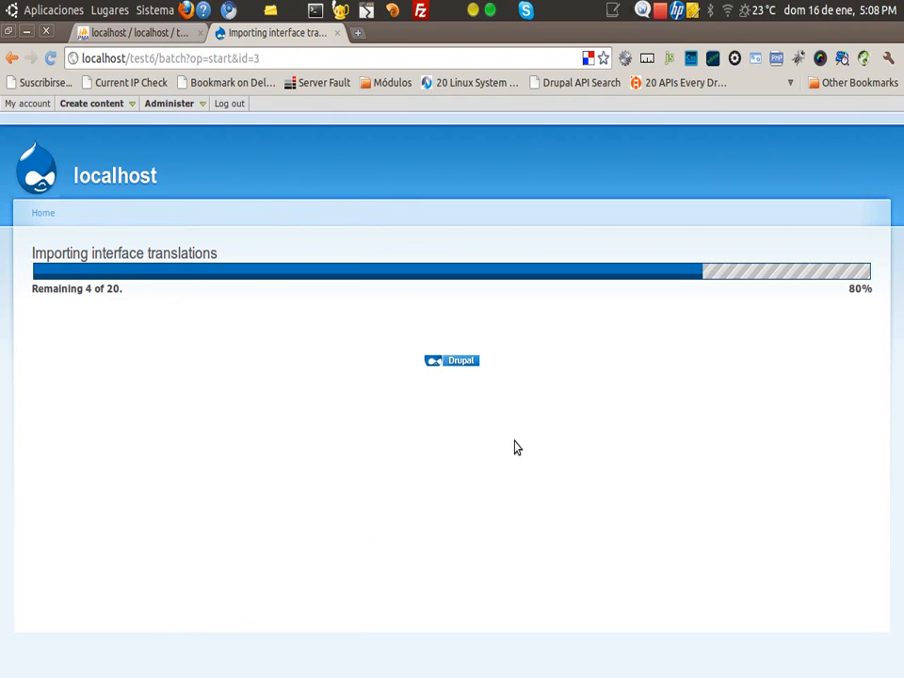
# Add Spanish to the site's languages.
pyautogui.click(352, 257)
pyautogui.click(306, 411)
pyautogui.scroll(-6, 282, 516)
pyautogui.scroll(-15, 282, 516)
pyautogui.scroll(-18, 271, 520)
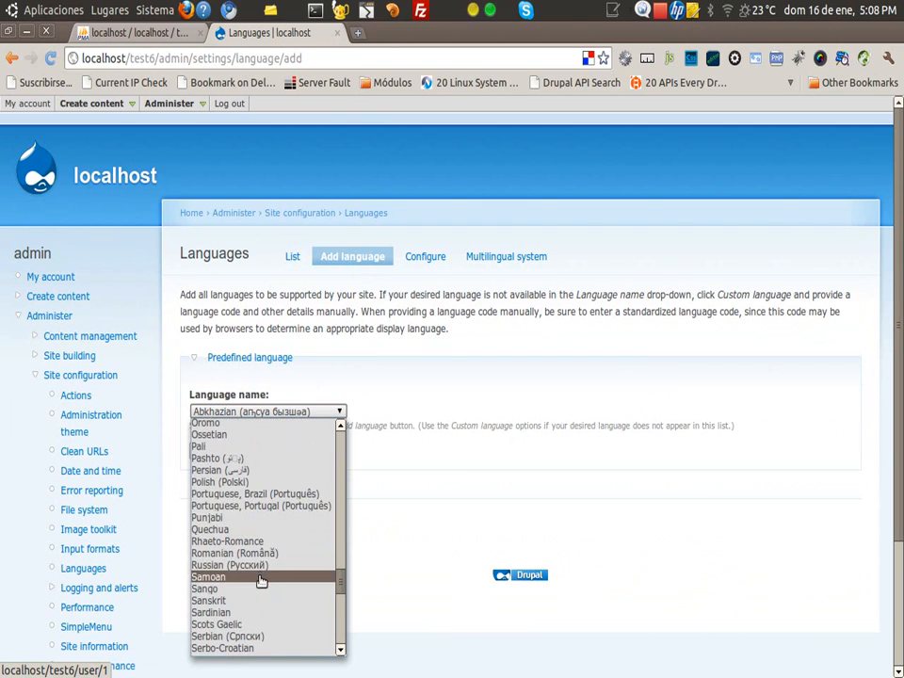
pyautogui.scroll(-20, 259, 579)
pyautogui.click(257, 553)
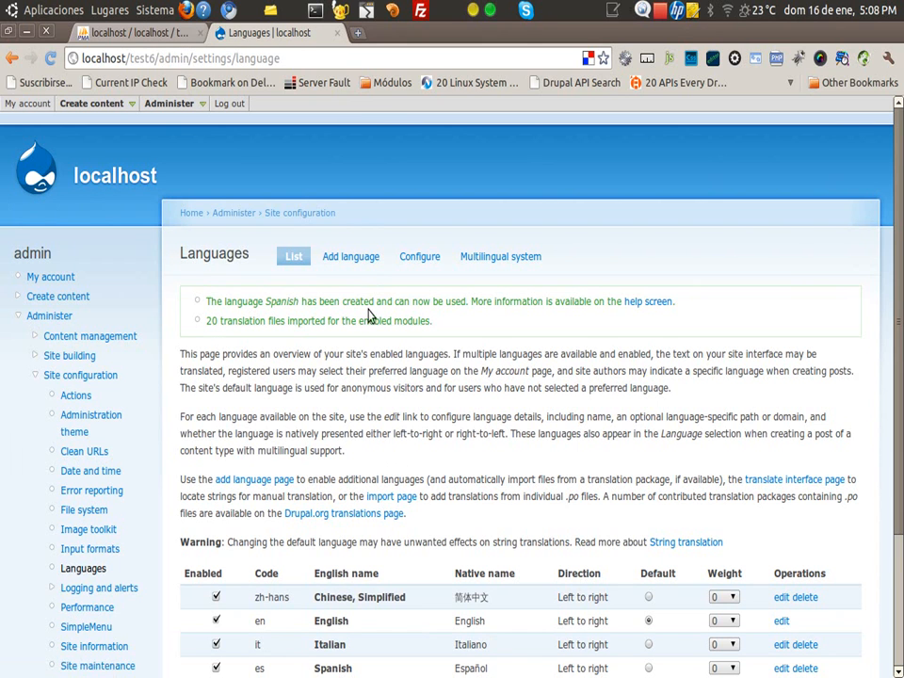
# Add French to the site's languages.
pyautogui.click(369, 262)
pyautogui.click(293, 415)
pyautogui.scroll(-12, 277, 528)
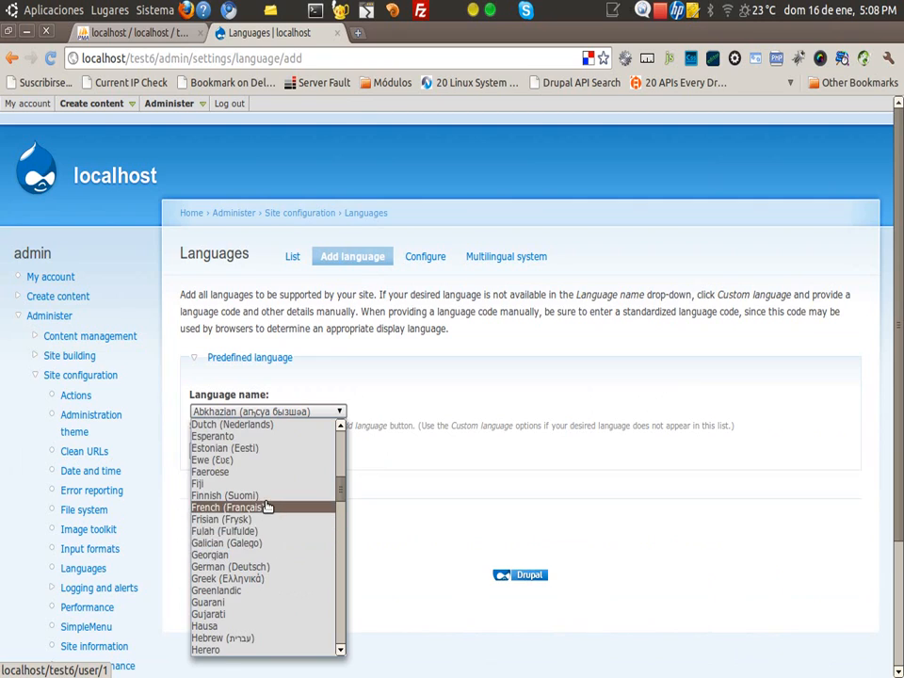
pyautogui.click(282, 506)
pyautogui.click(242, 455)
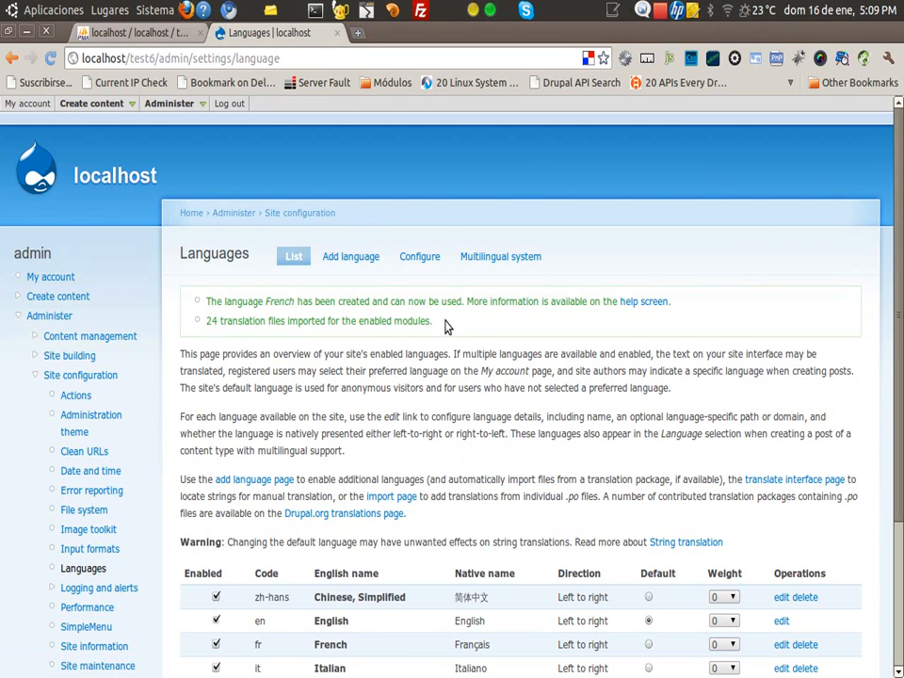
# Configure the site's language negotiation and save the settings.
pyautogui.click(426, 261)
pyautogui.scroll(-3, 429, 404)
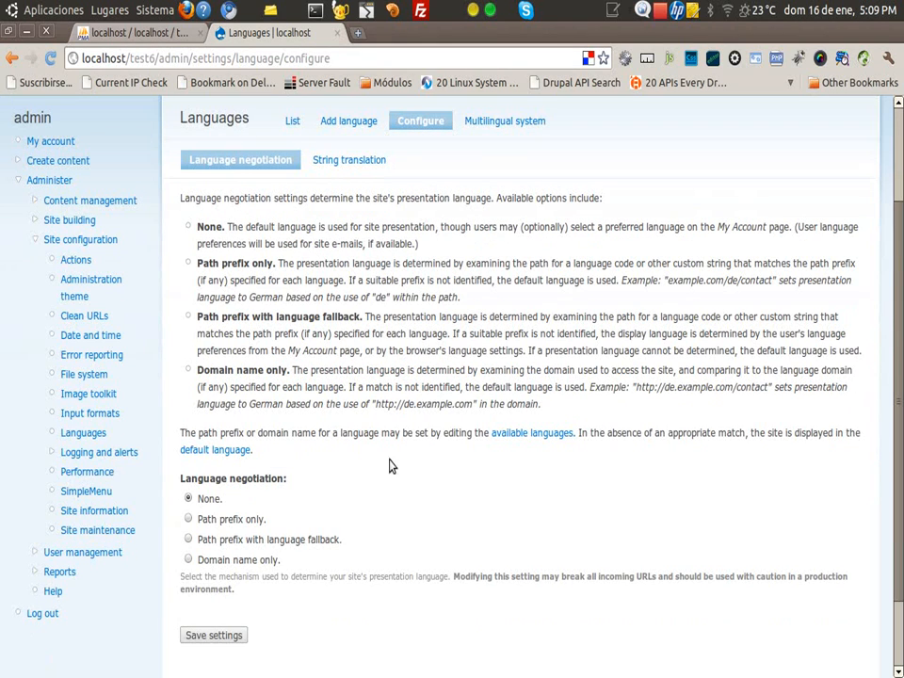
pyautogui.click(215, 635)
pyautogui.scroll(-3, 508, 407)
pyautogui.scroll(3, 506, 406)
# Move the Language switcher block from the disabled blocks to the Right sidebar region and save the block layout.
pyautogui.moveTo(184, 103)
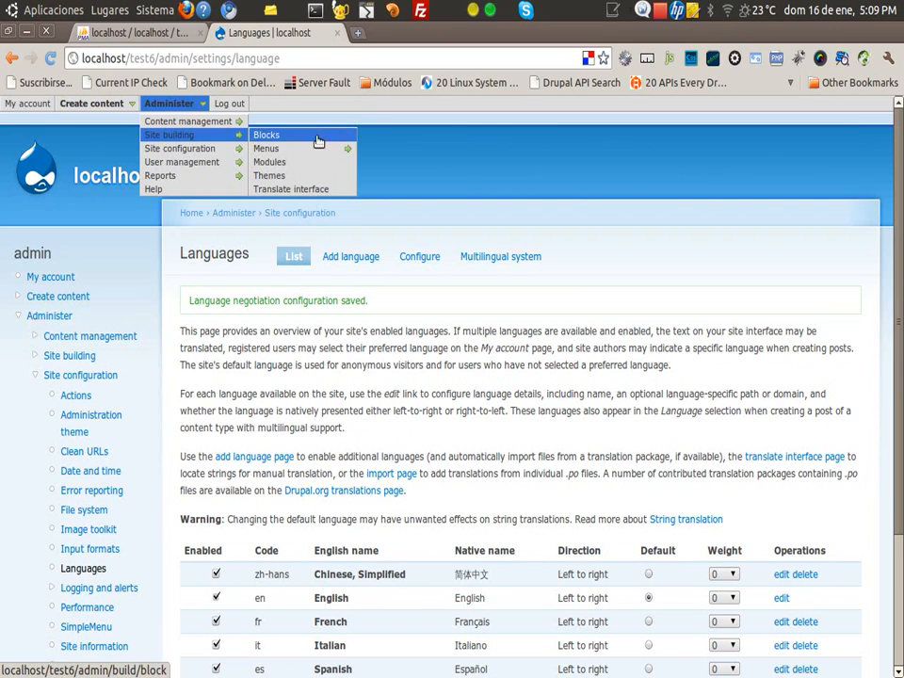
pyautogui.click(286, 140)
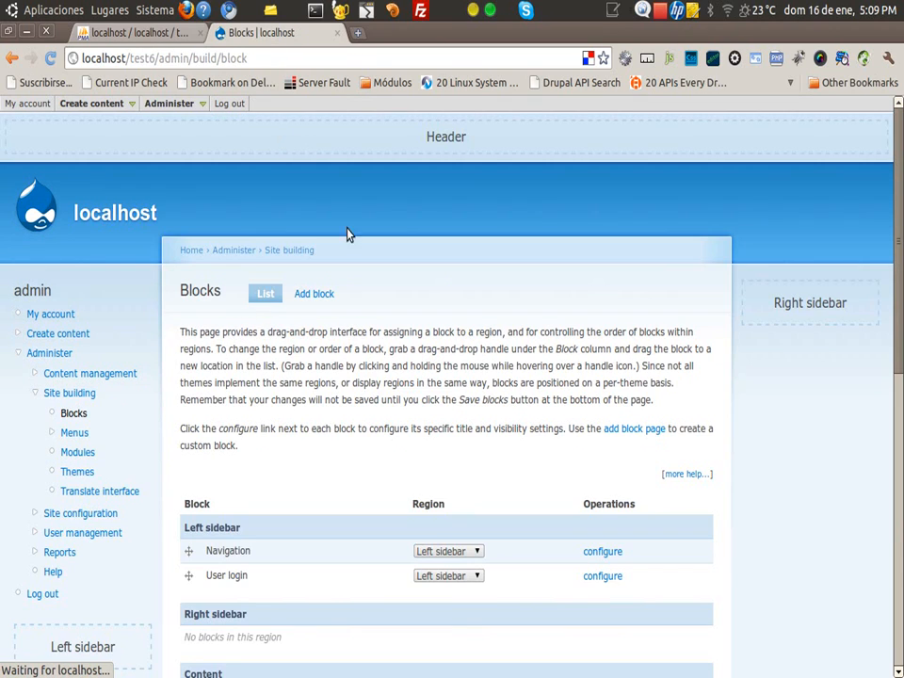
pyautogui.scroll(-8, 353, 381)
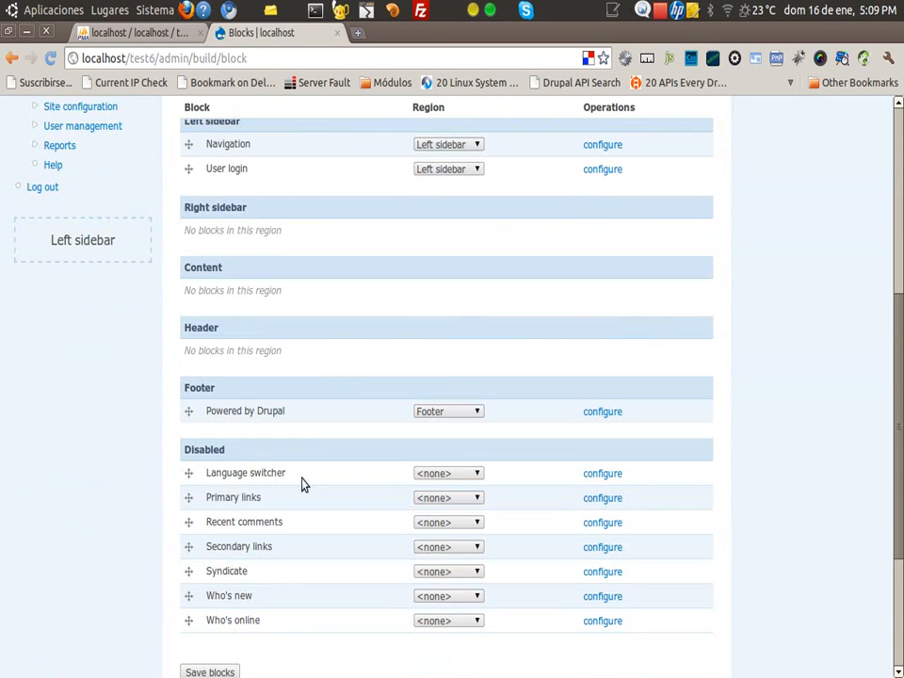
pyautogui.moveTo(189, 470); pyautogui.dragTo(198, 240)
pyautogui.scroll(-4, 229, 539)
pyautogui.click(212, 490)
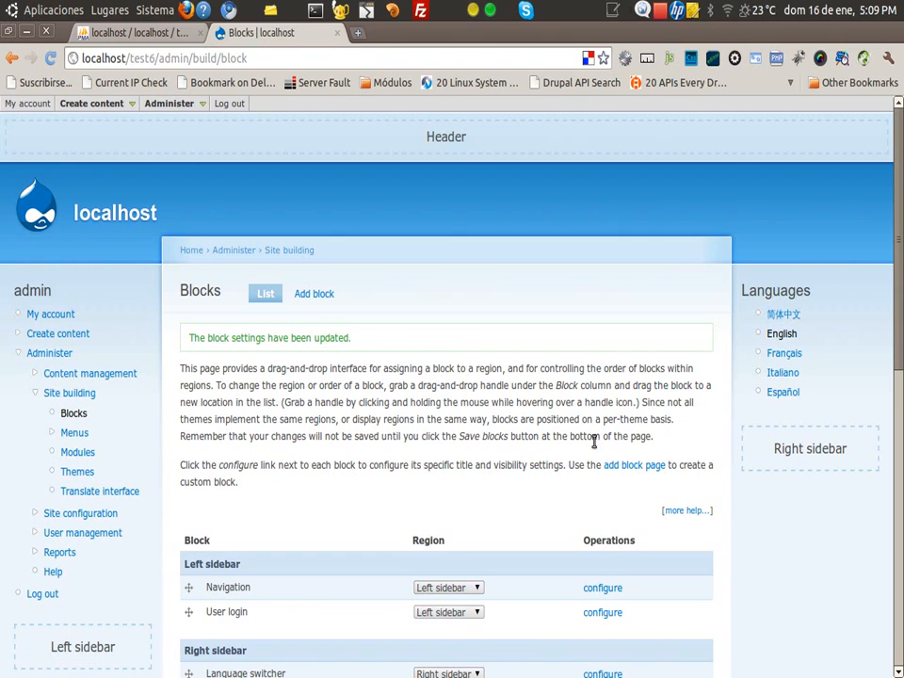
pyautogui.moveTo(803, 353); pyautogui.dragTo(764, 353)
pyautogui.click(459, 360)
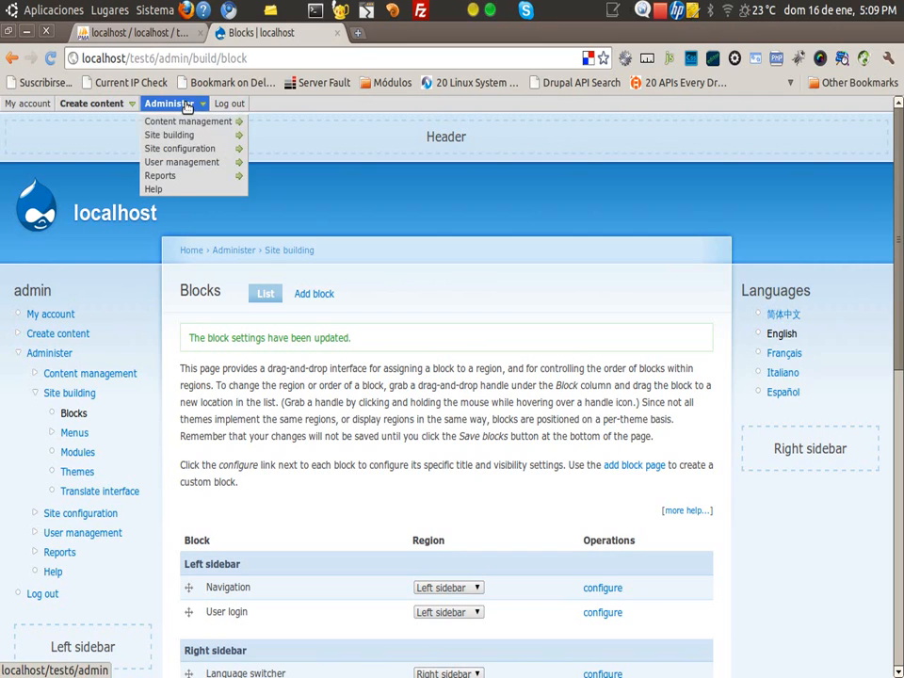
# Start a new taxonomy vocabulary and set its translation mode to Per language terms.
pyautogui.click(278, 188)
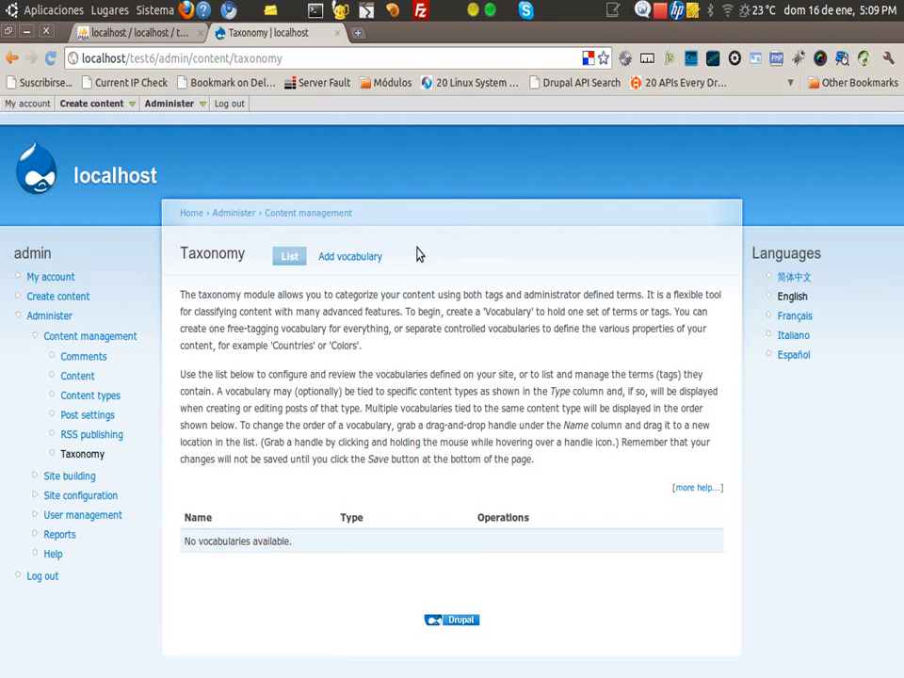
pyautogui.click(359, 258)
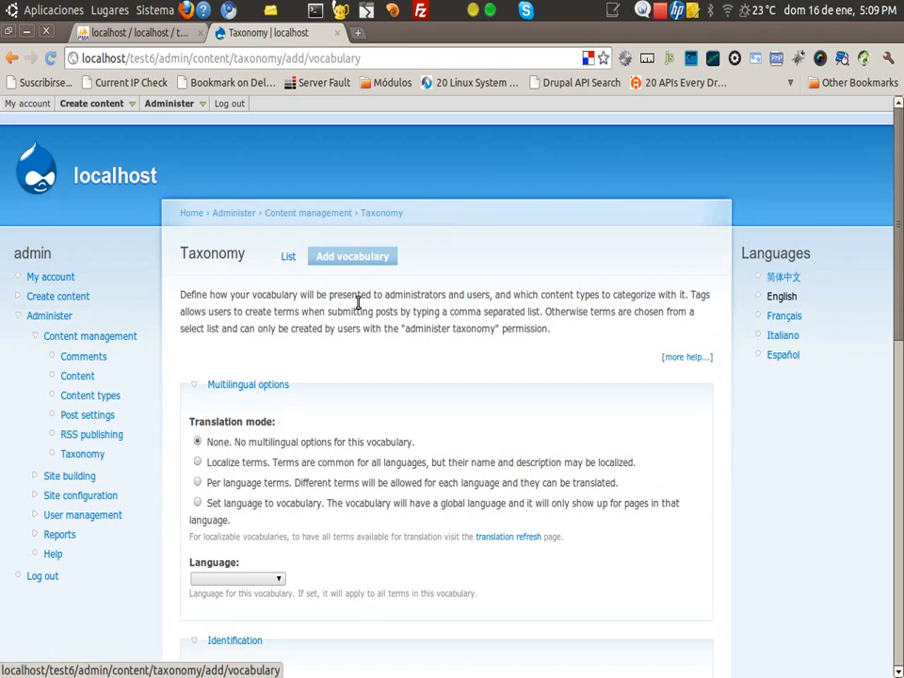
pyautogui.scroll(-1, 243, 463)
pyautogui.scroll(-2, 326, 414)
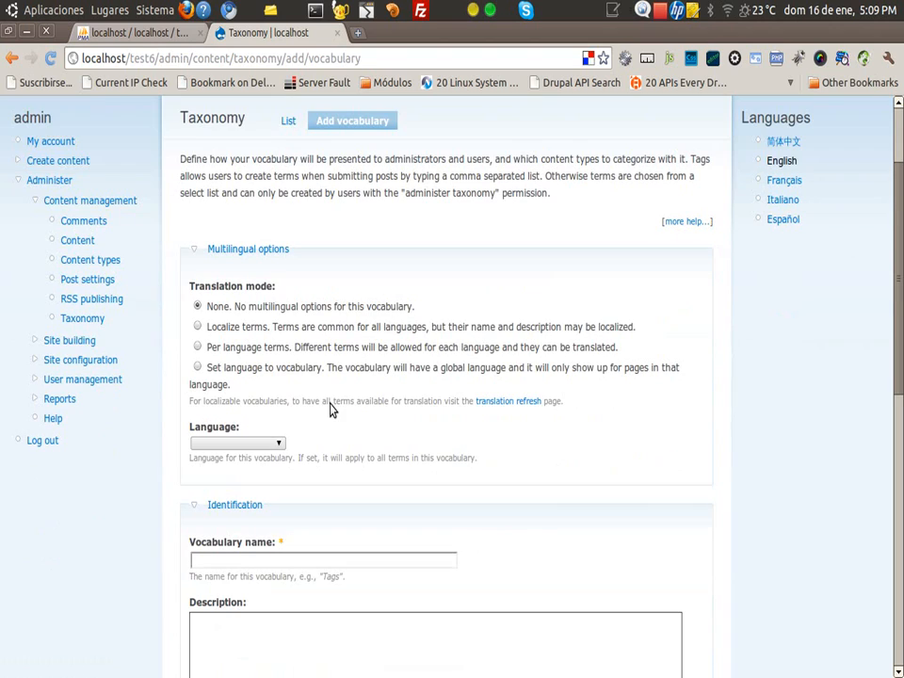
pyautogui.scroll(-3, 368, 378)
# Name the new vocabulary AGROVOC and save it without assigning any content types.
pyautogui.click(308, 426)
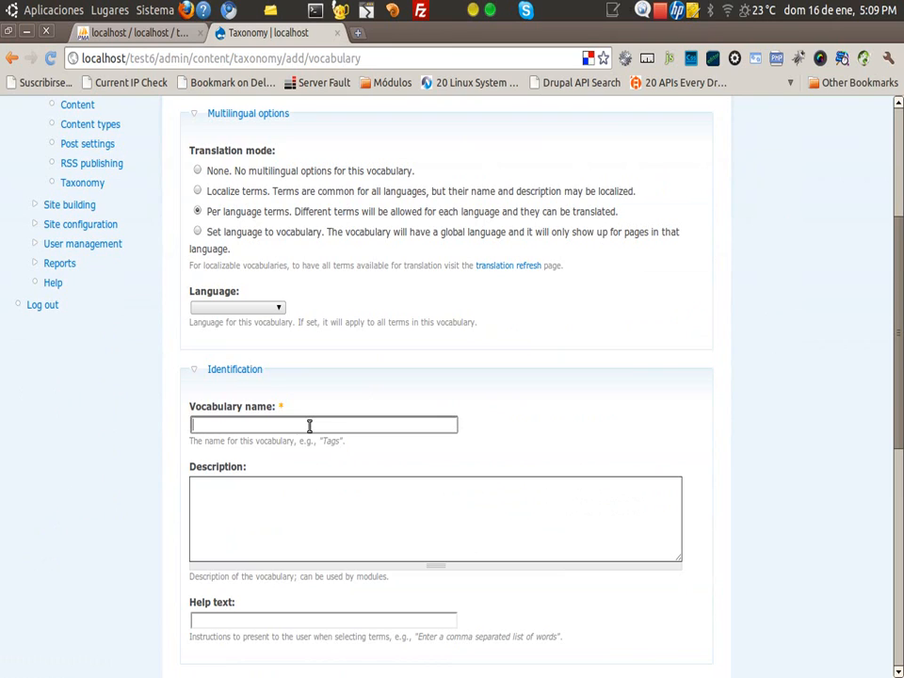
pyautogui.write('AGR')
pyautogui.click(246, 466)
pyautogui.click(357, 484)
pyautogui.scroll(-5, 317, 543)
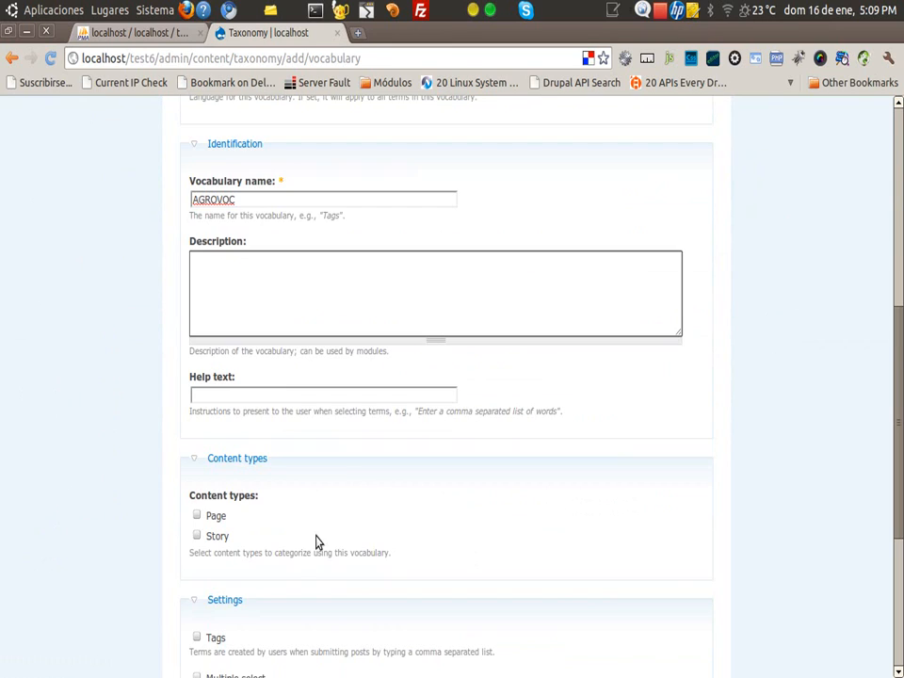
pyautogui.scroll(-3, 317, 542)
pyautogui.scroll(-4, 210, 650)
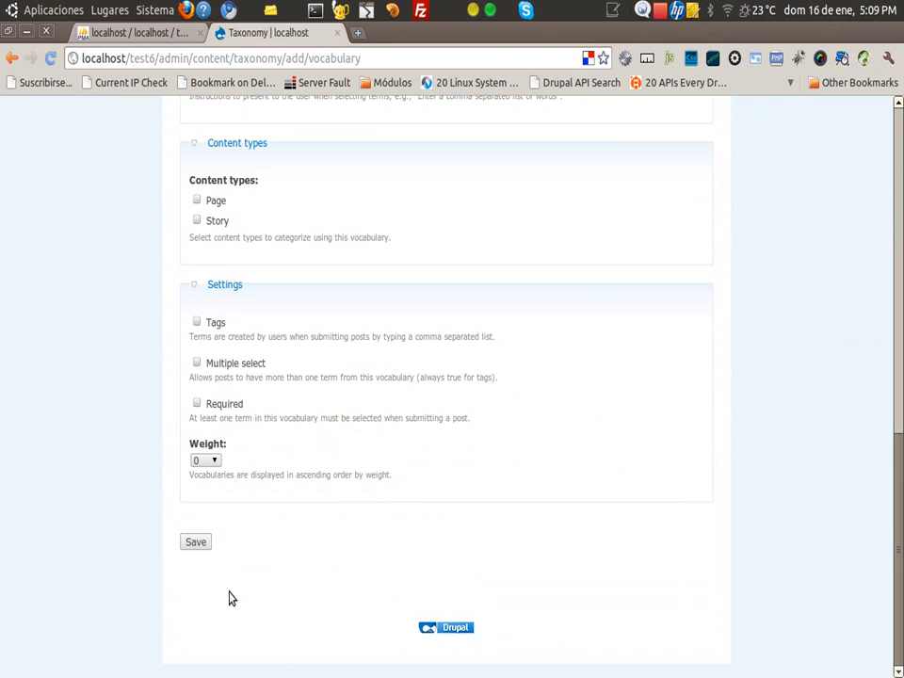
pyautogui.click(197, 543)
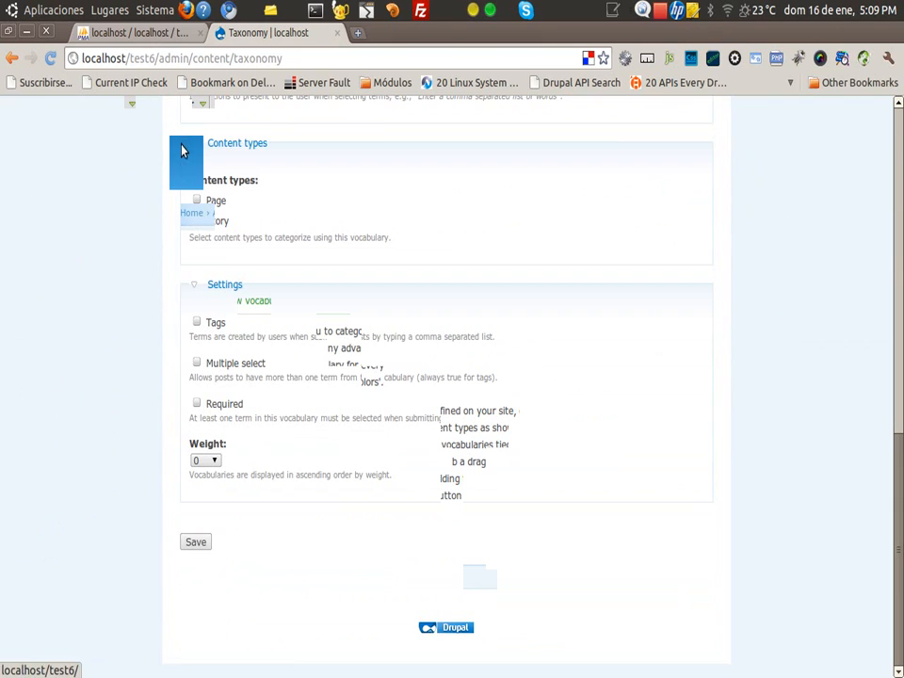
# Set the Story content type's multilingual support to Enabled, with translation, and save the content type.
pyautogui.moveTo(233, 123)
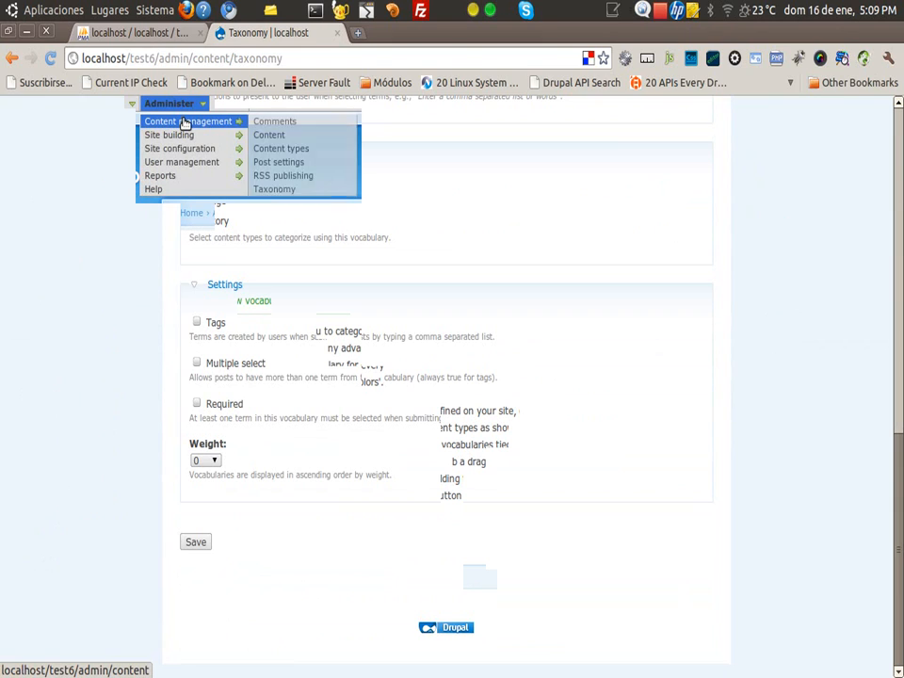
pyautogui.click(290, 150)
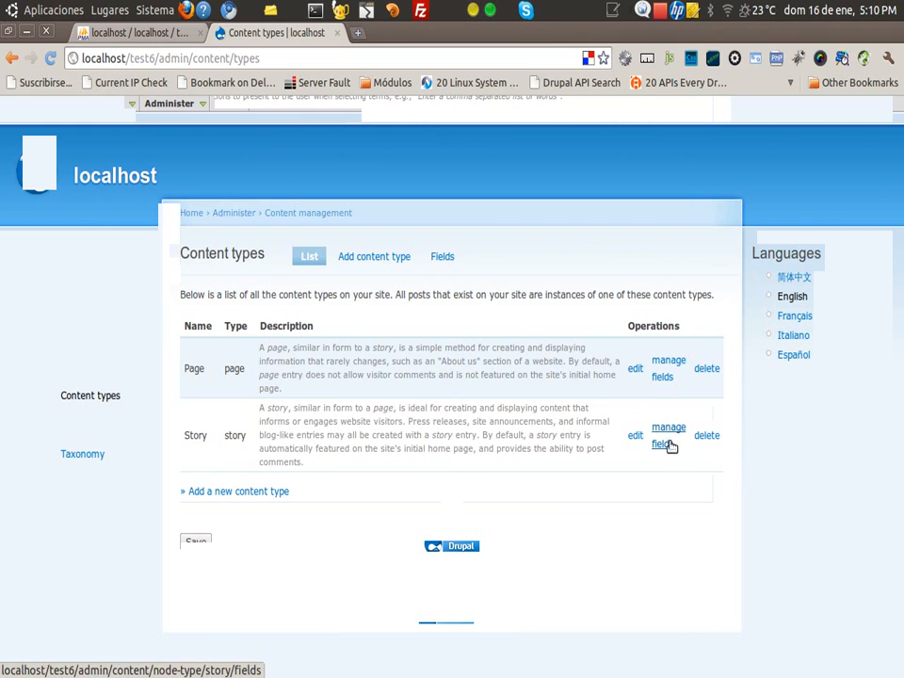
pyautogui.click(635, 435)
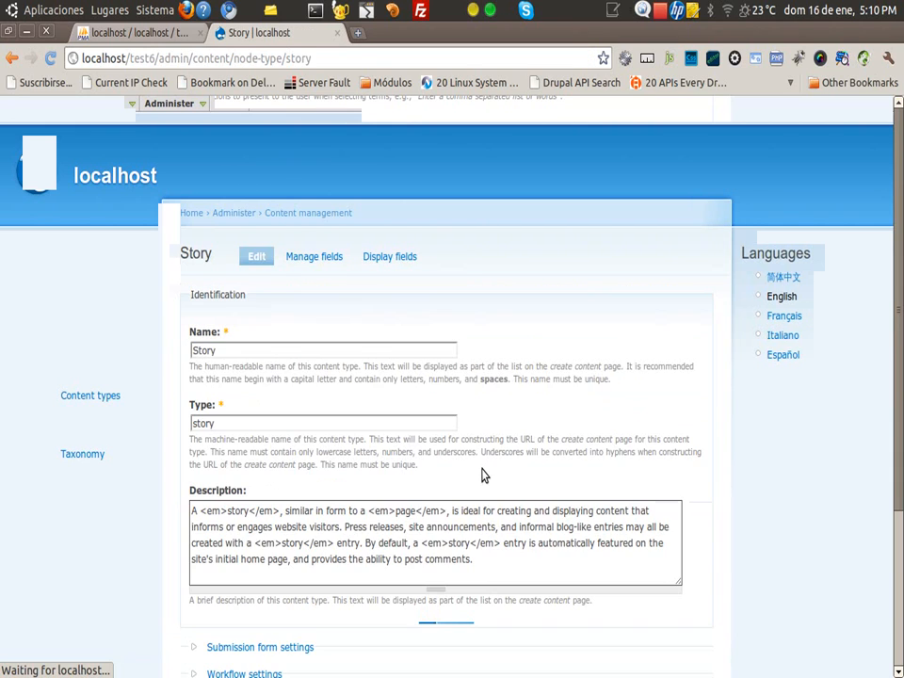
pyautogui.scroll(-5, 481, 476)
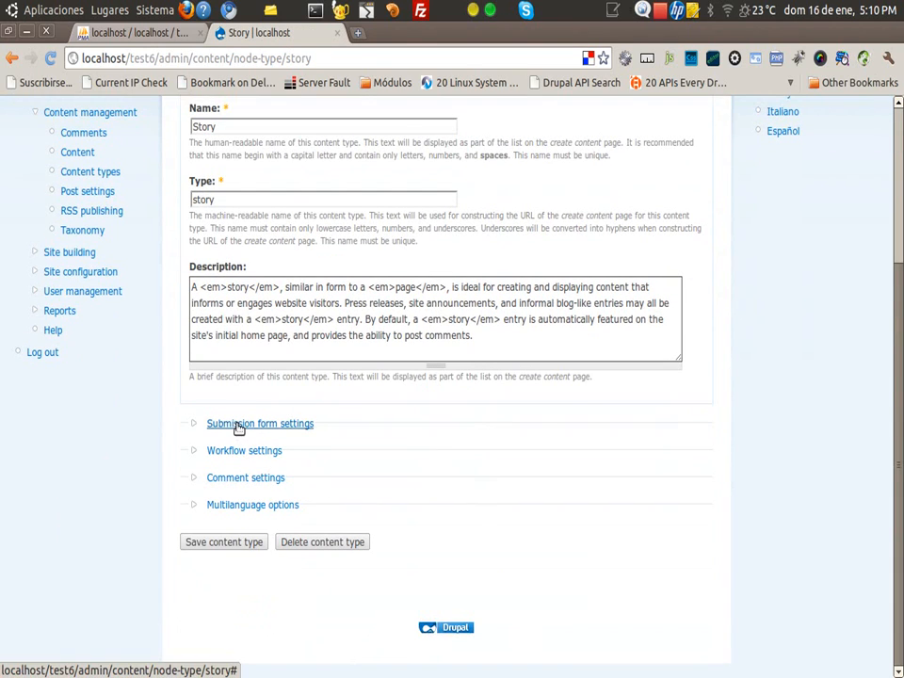
pyautogui.click(239, 452)
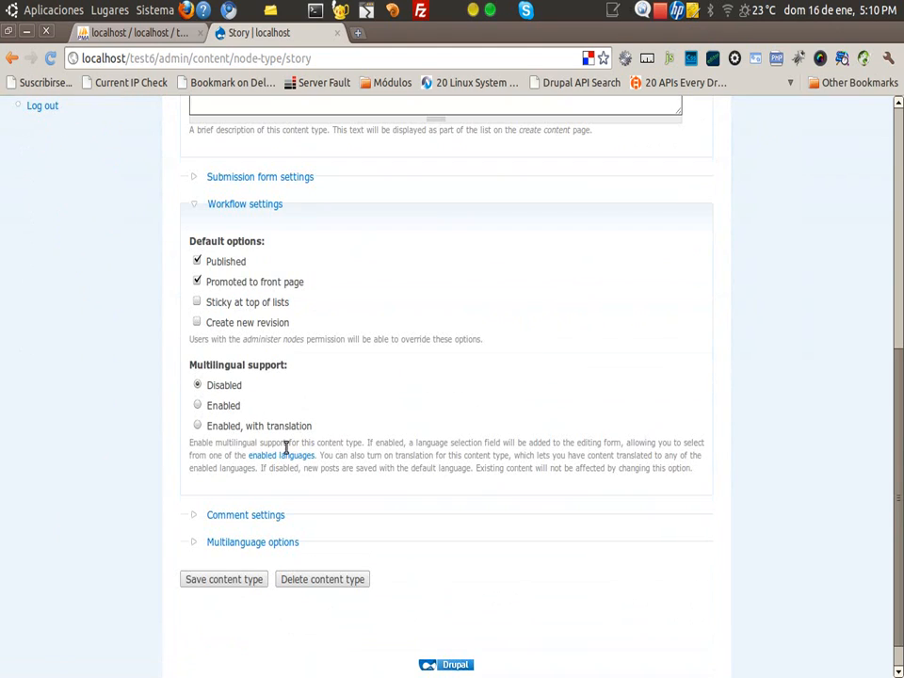
pyautogui.click(253, 581)
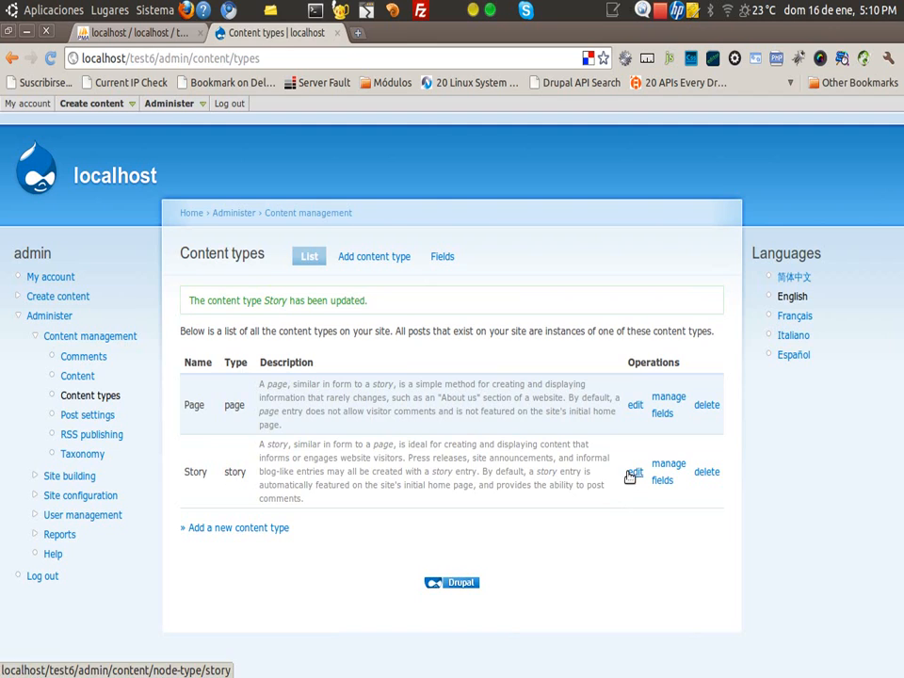
# In Story's multilanguage options, require a language and set extended language support to Extended, then save the content type.
pyautogui.click(635, 471)
pyautogui.scroll(-5, 439, 468)
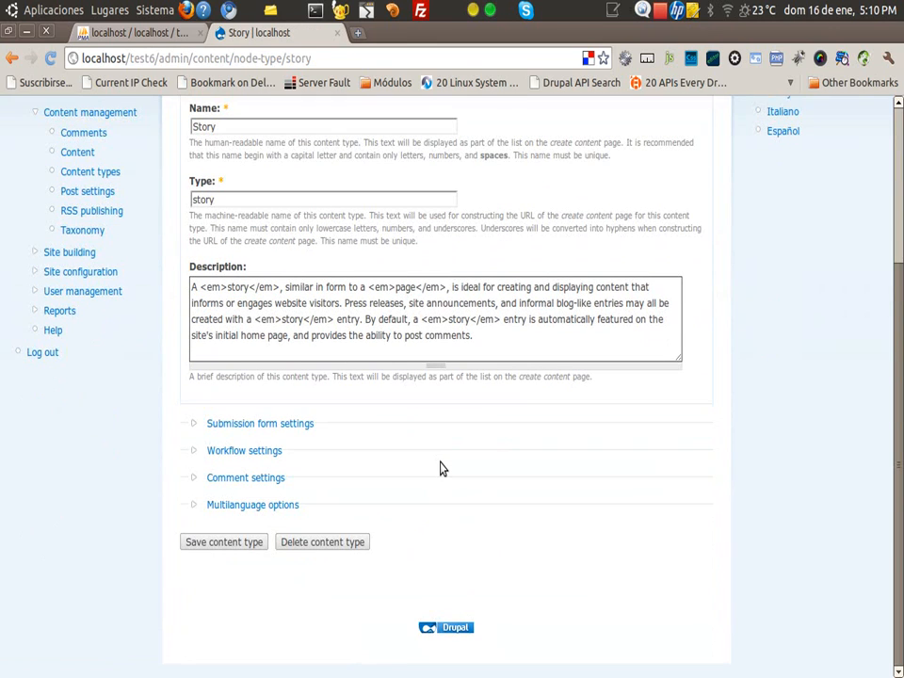
pyautogui.click(243, 506)
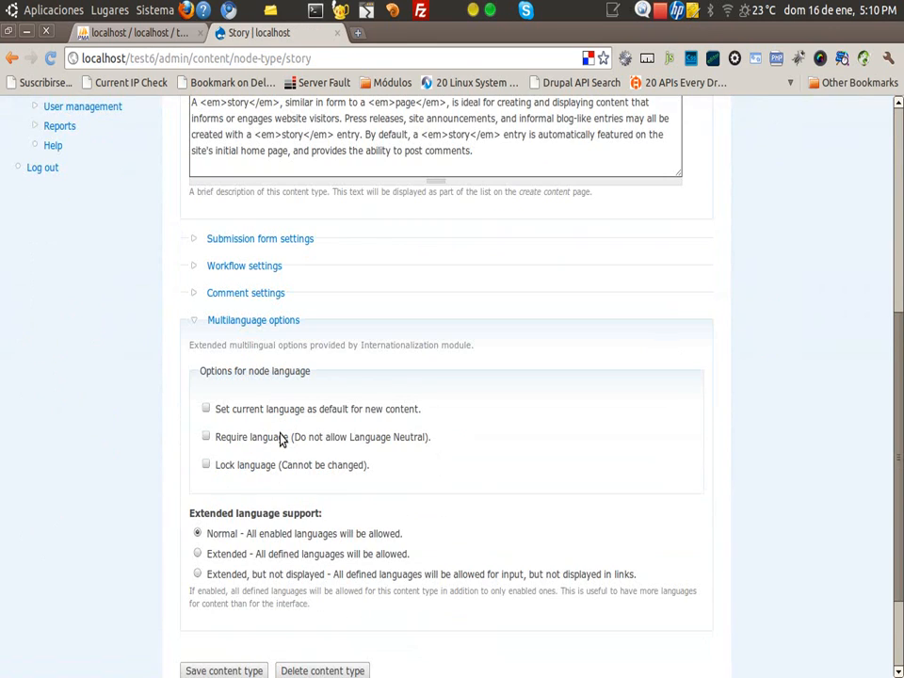
pyautogui.click(279, 437)
pyautogui.scroll(-2, 280, 440)
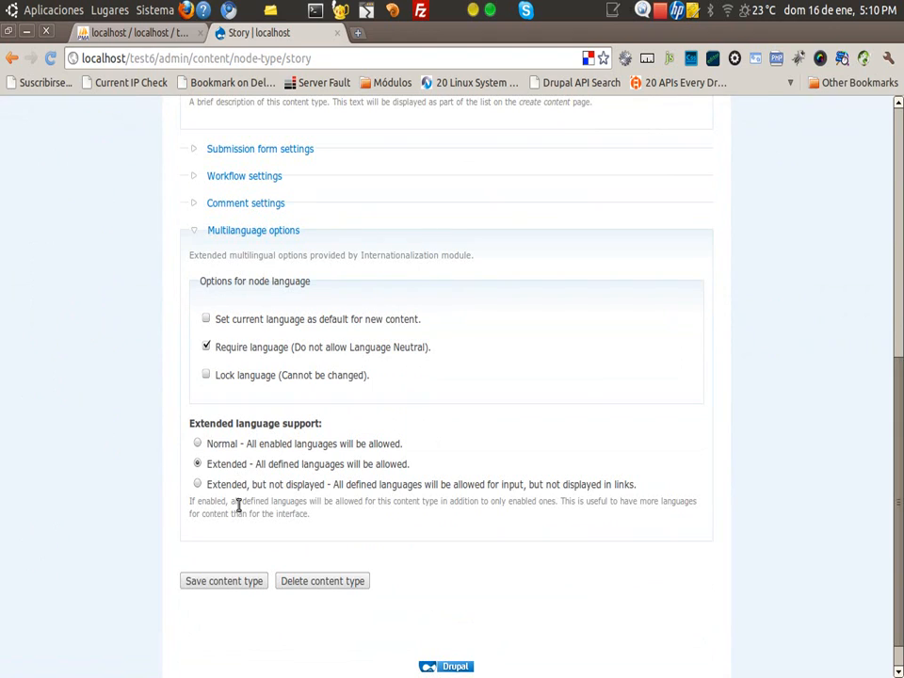
pyautogui.click(231, 576)
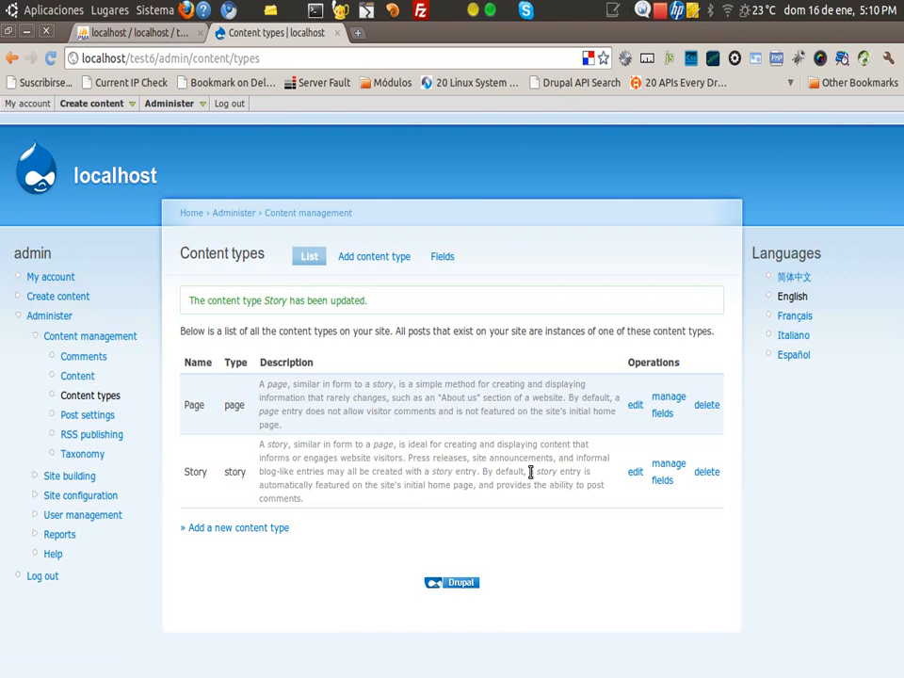
# Start a new field on the Story content type with the Agrovoc field type and Agrovoc Autocomplete widget.
pyautogui.click(678, 468)
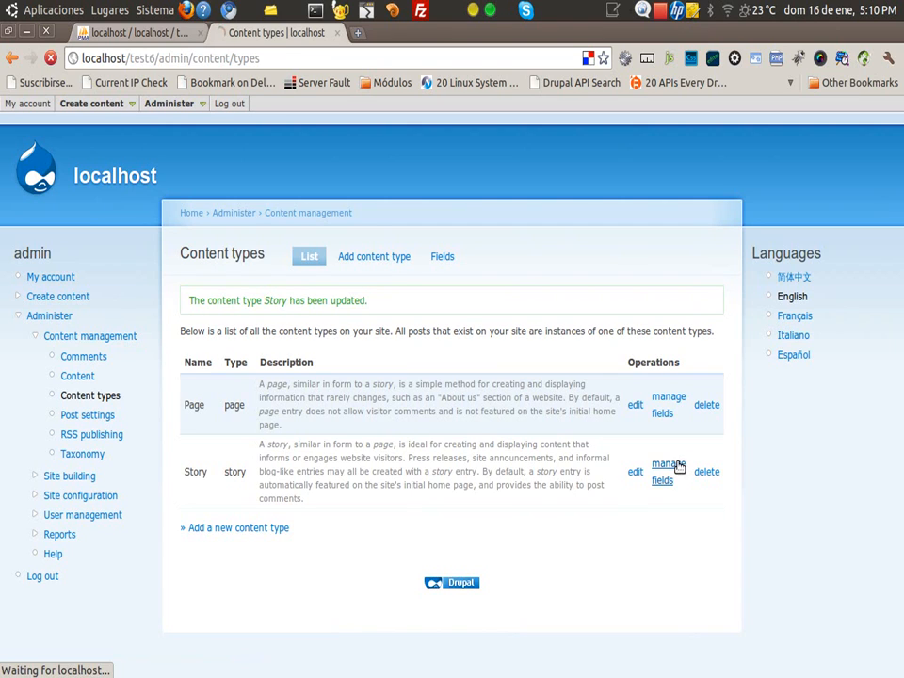
pyautogui.scroll(-4, 511, 436)
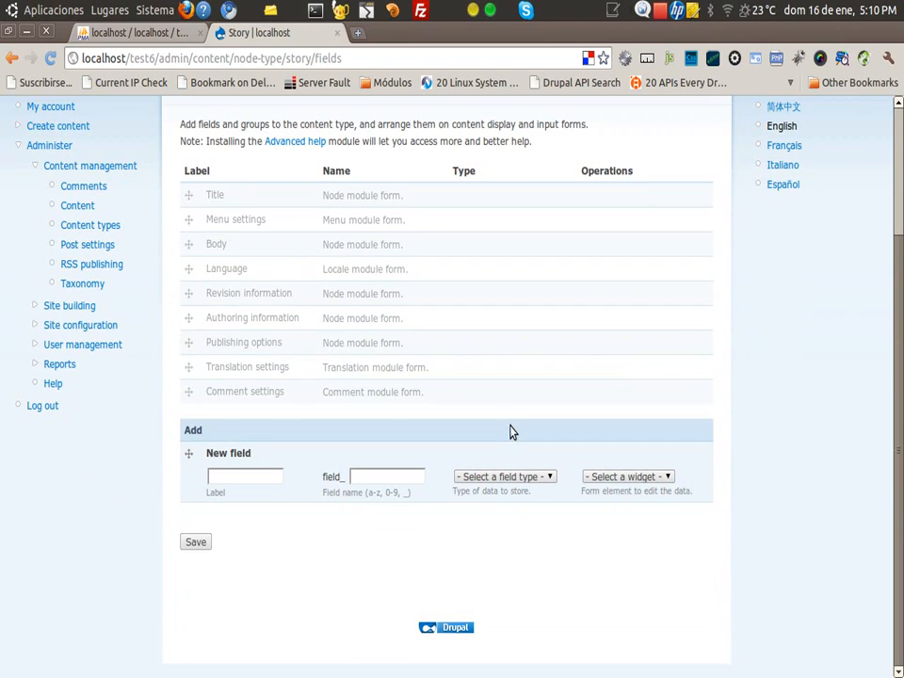
pyautogui.click(509, 477)
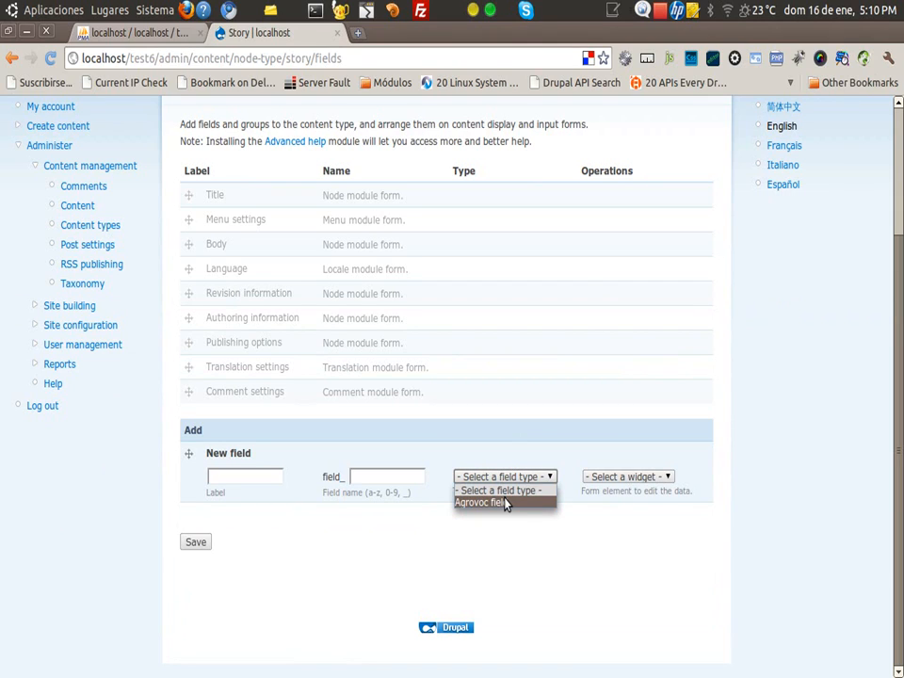
pyautogui.click(505, 503)
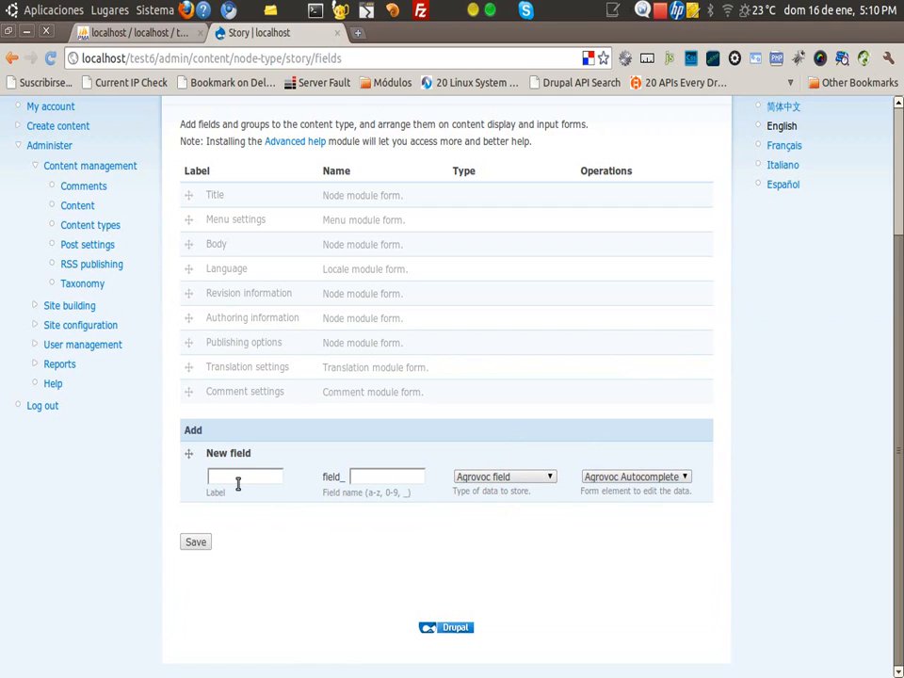
# Label the new field AGROVOC, complete its field name as agrovoc, and save it.
pyautogui.click(275, 477)
pyautogui.write('Ag')
pyautogui.click(251, 518)
pyautogui.click(393, 478)
pyautogui.write('ag')
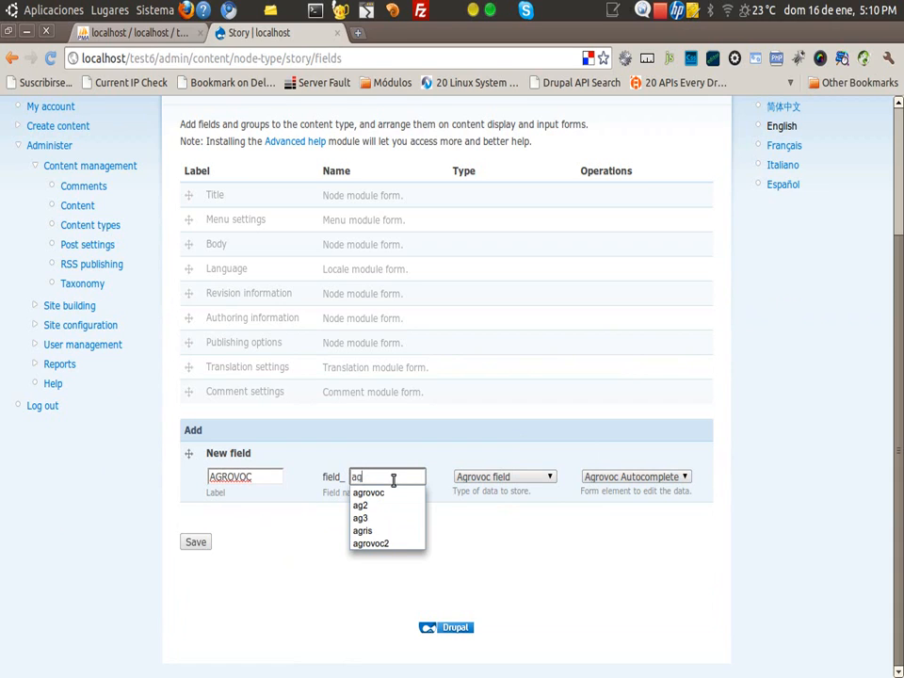
pyautogui.press('BackSpace')
pyautogui.click(396, 492)
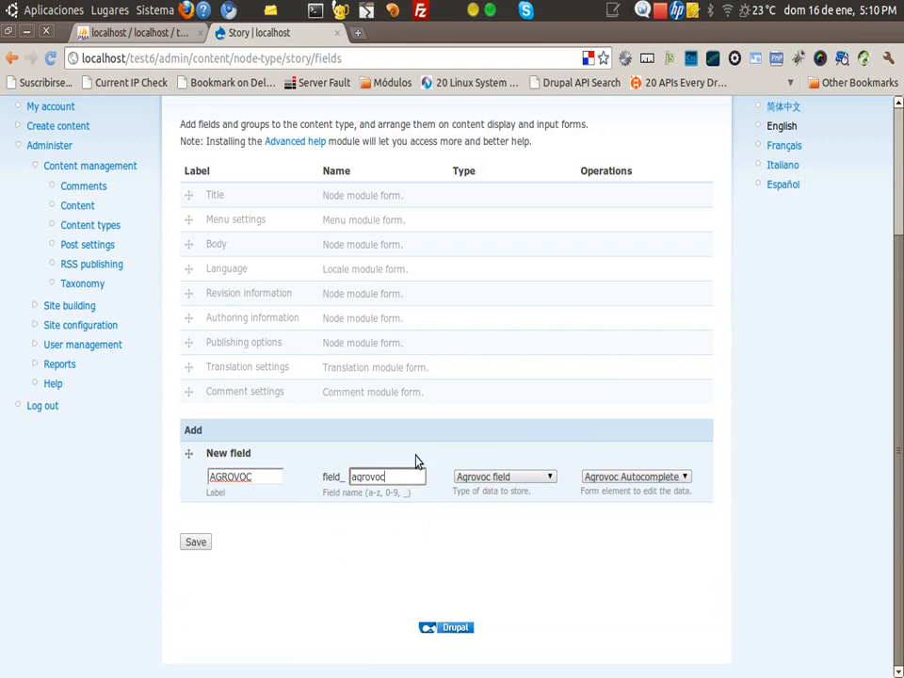
pyautogui.click(196, 543)
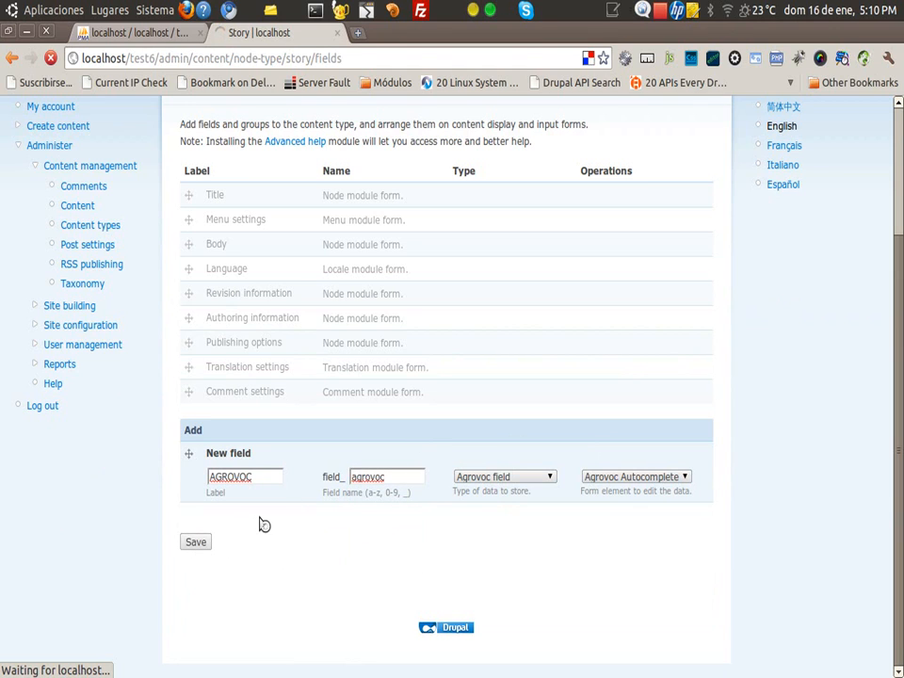
# Set the AGROVOC field to unlimited values from the AGROVOC vocabulary and save the field settings.
pyautogui.scroll(-5, 388, 407)
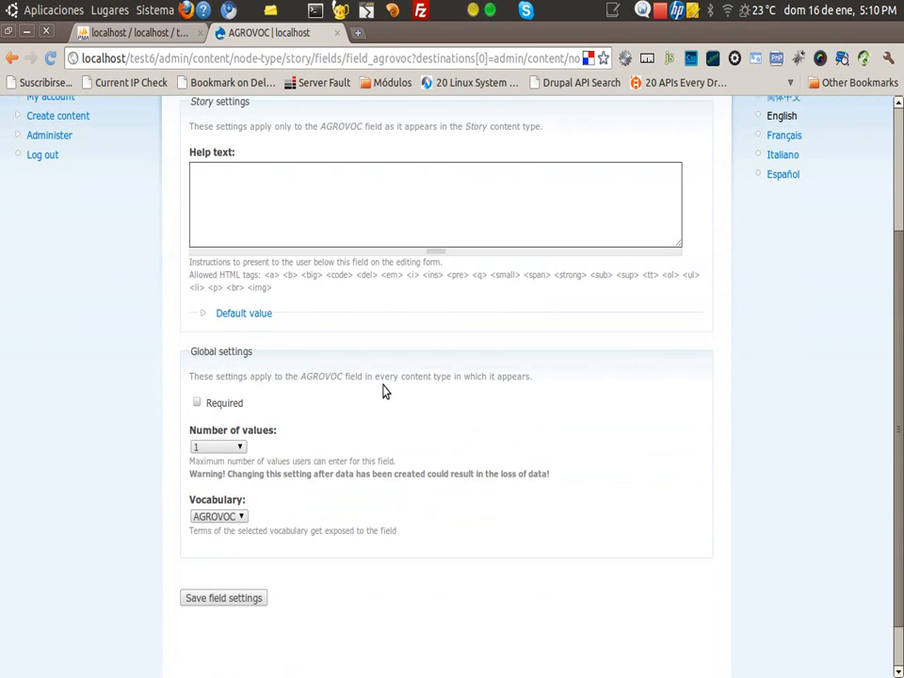
pyautogui.click(219, 391)
pyautogui.click(216, 405)
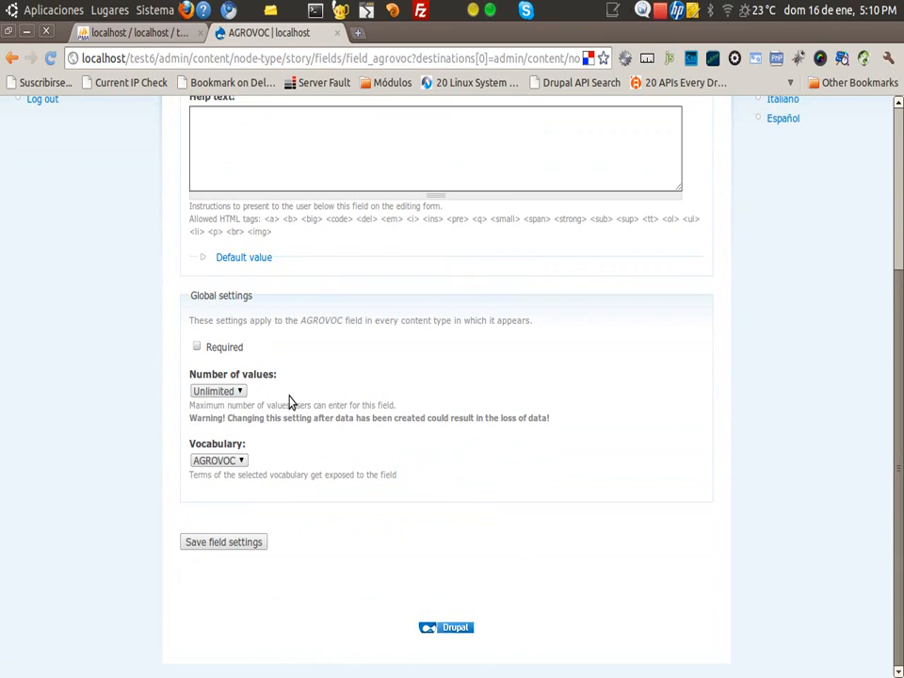
pyautogui.click(231, 461)
pyautogui.click(224, 465)
pyautogui.click(221, 541)
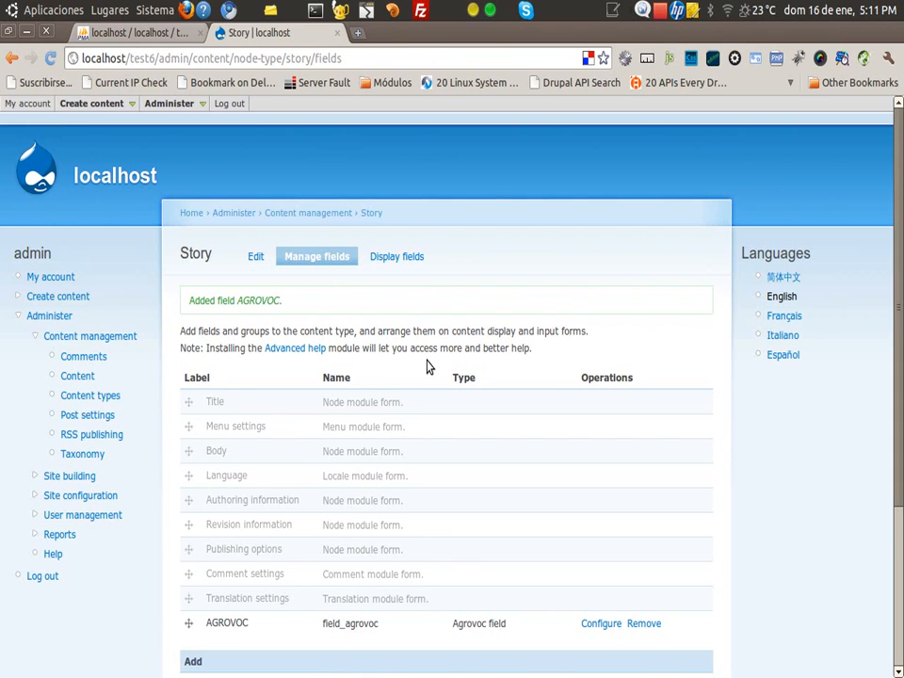
# Move the AGROVOC field directly below Title in Story's field order and save the arrangement.
pyautogui.scroll(-1, 428, 368)
pyautogui.moveTo(183, 577); pyautogui.dragTo(183, 382)
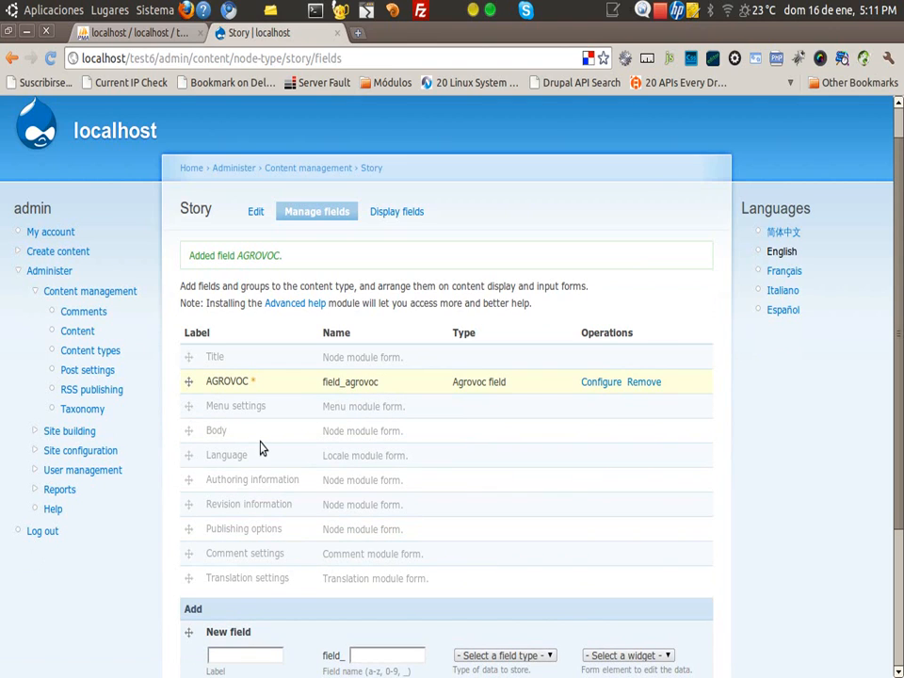
pyautogui.scroll(-1, 256, 422)
pyautogui.scroll(-3, 252, 434)
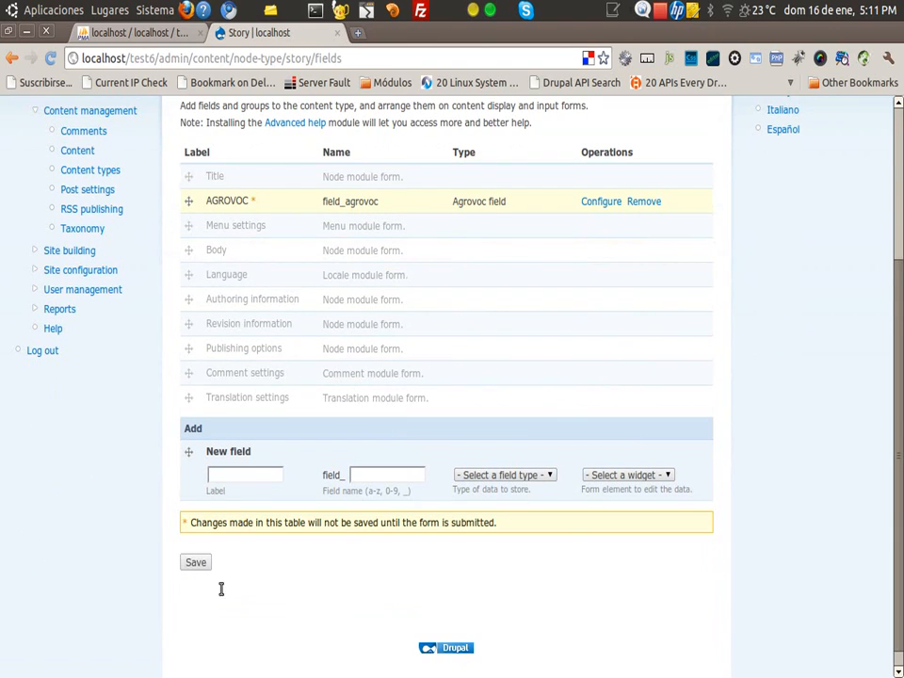
pyautogui.click(197, 563)
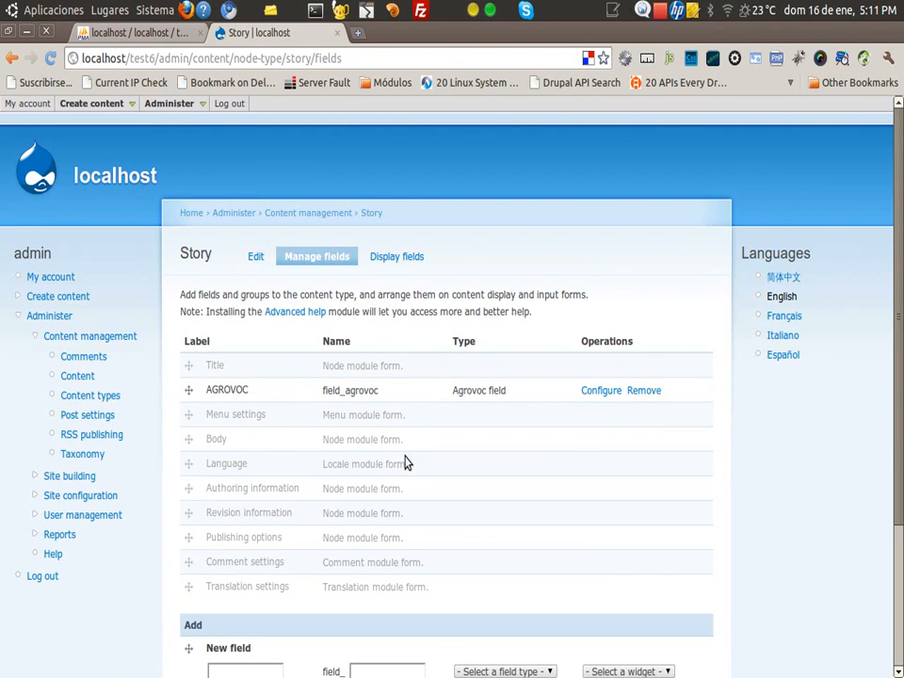
# Start a new Story post and title it test.
pyautogui.click(73, 297)
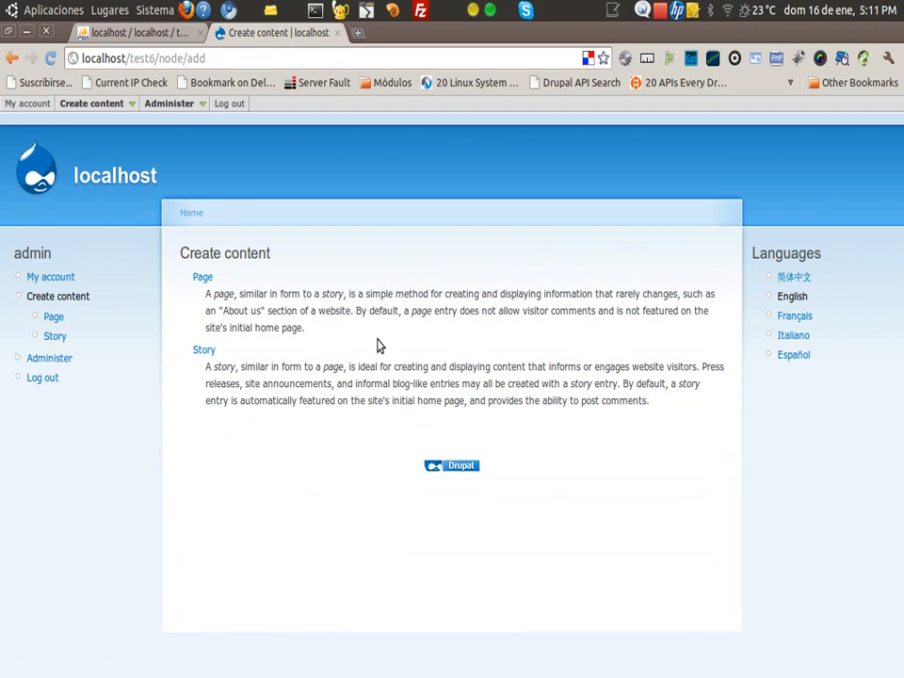
pyautogui.click(204, 350)
pyautogui.click(278, 297)
pyautogui.write('t')
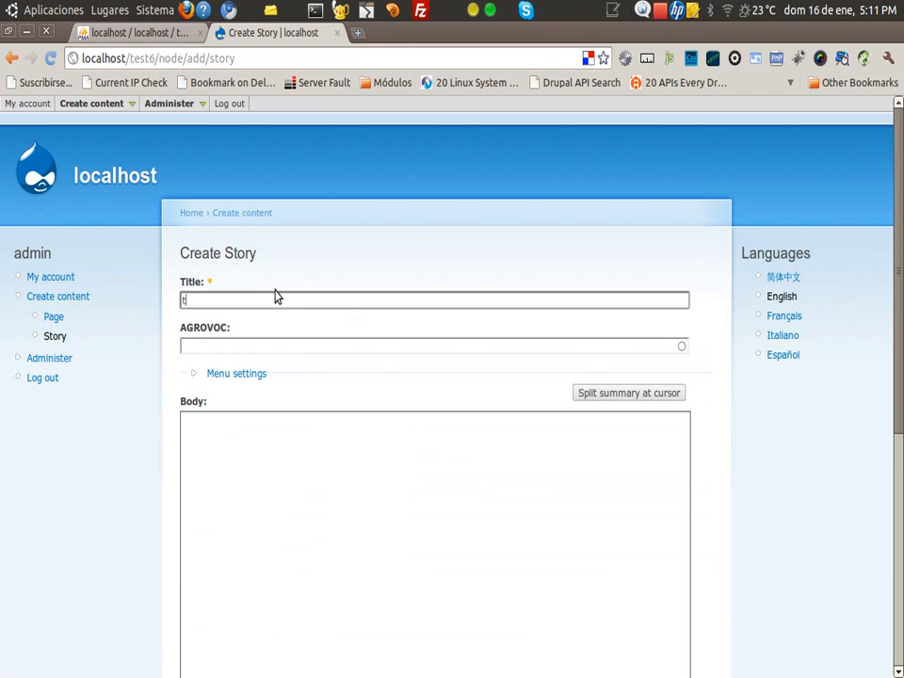
pyautogui.write('est')
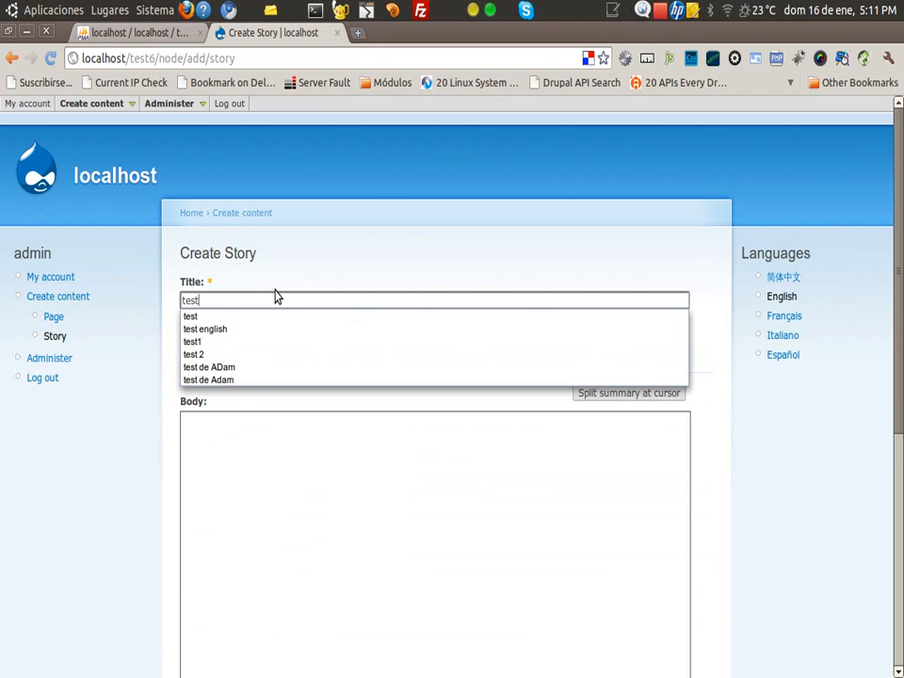
pyautogui.click(370, 268)
pyautogui.scroll(-2, 362, 263)
# Add the suggested terms Rice and chickens to the story's AGROVOC field.
pyautogui.click(337, 255)
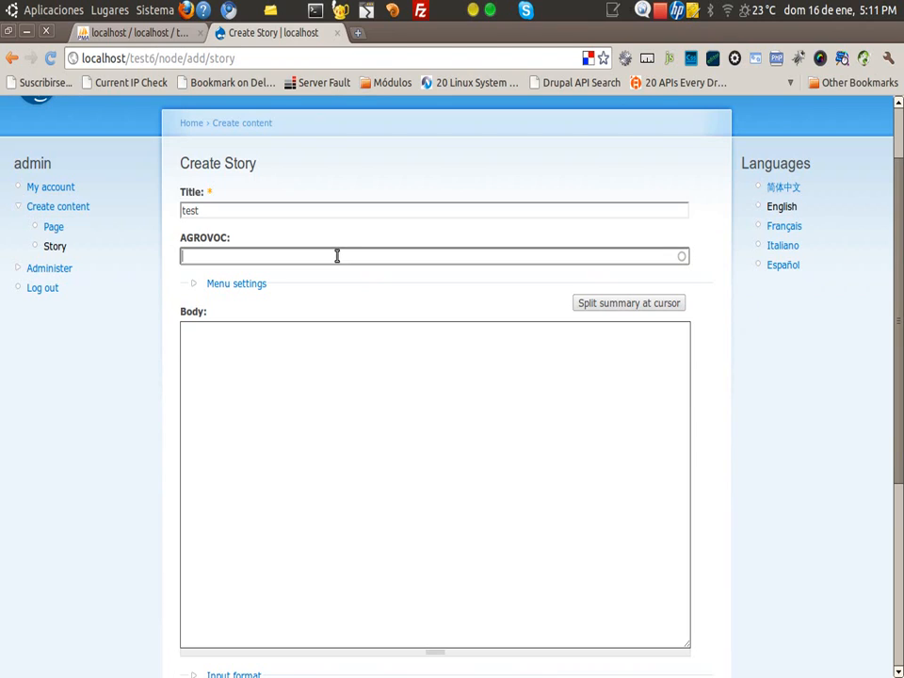
pyautogui.write('rice')
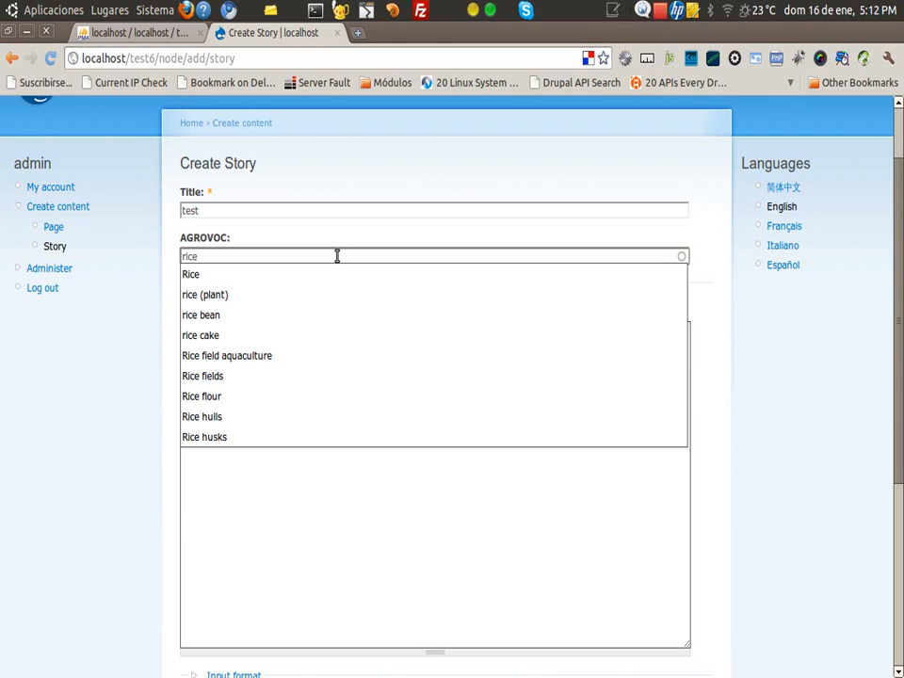
pyautogui.click(256, 274)
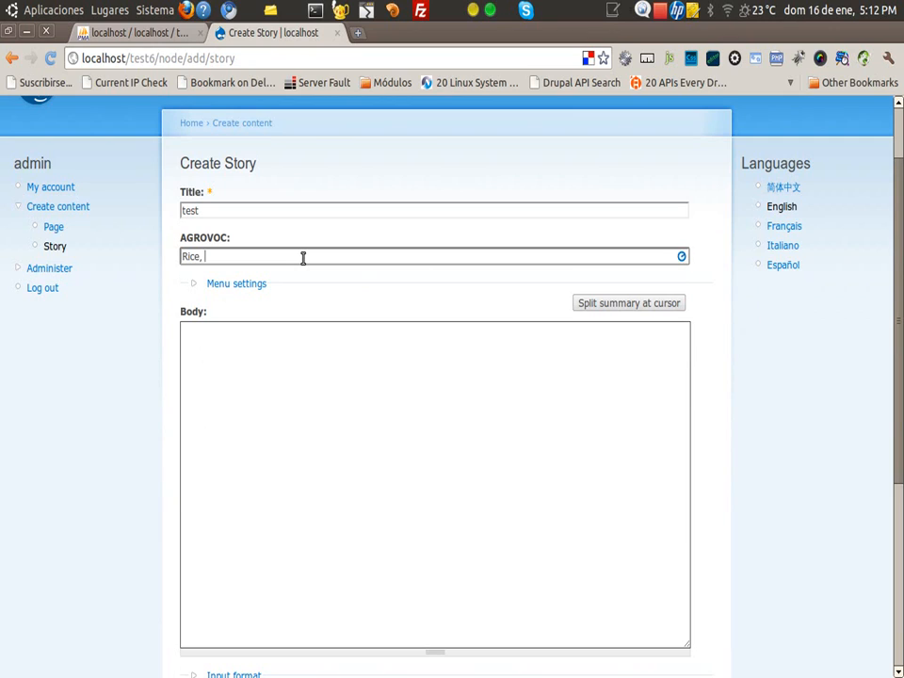
pyautogui.write('chic')
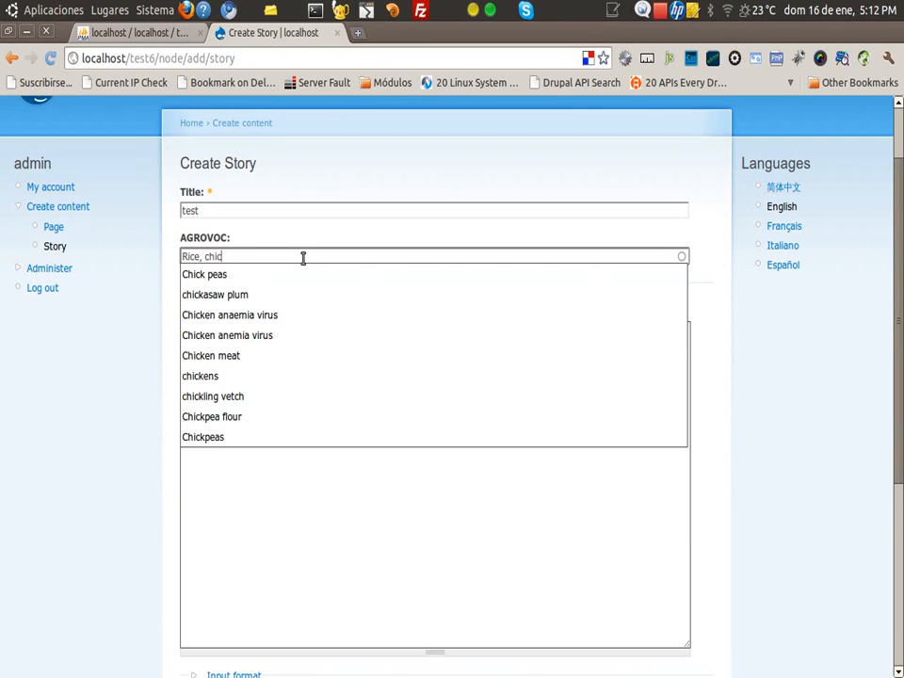
pyautogui.click(242, 376)
# Append the suggested terms Onions and Tomatoes to the story's AGROVOC field, separated by commas.
pyautogui.click(355, 256)
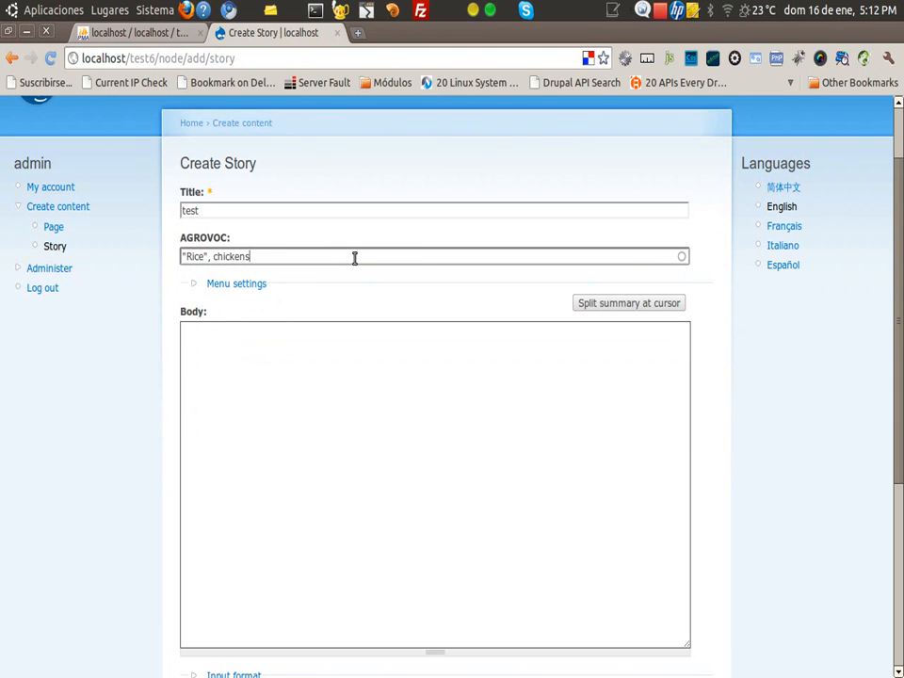
pyautogui.write(', onio')
pyautogui.click(307, 274)
pyautogui.write(',')
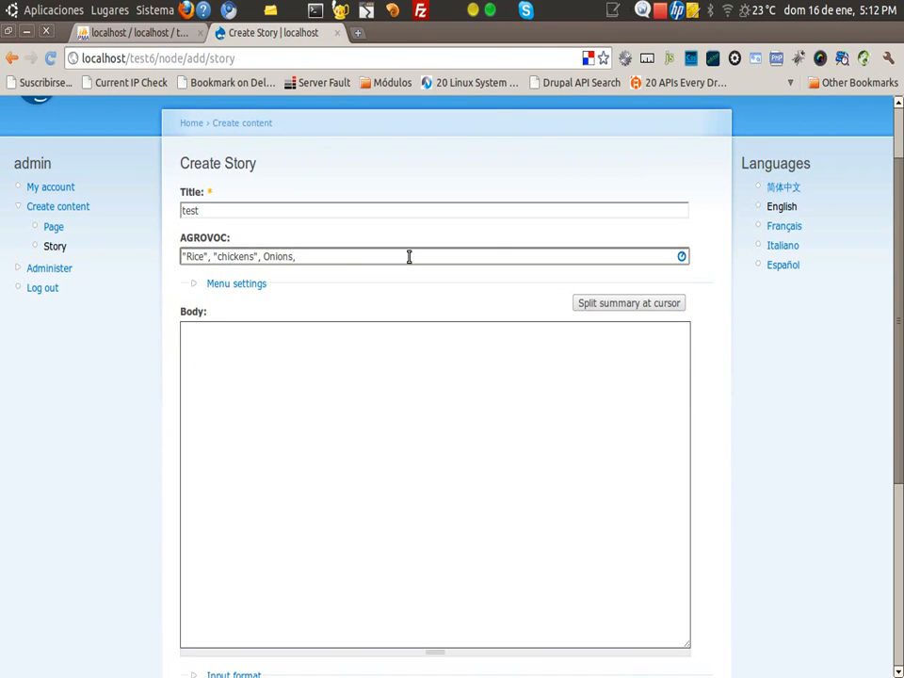
pyautogui.write(' toma')
pyautogui.click(274, 415)
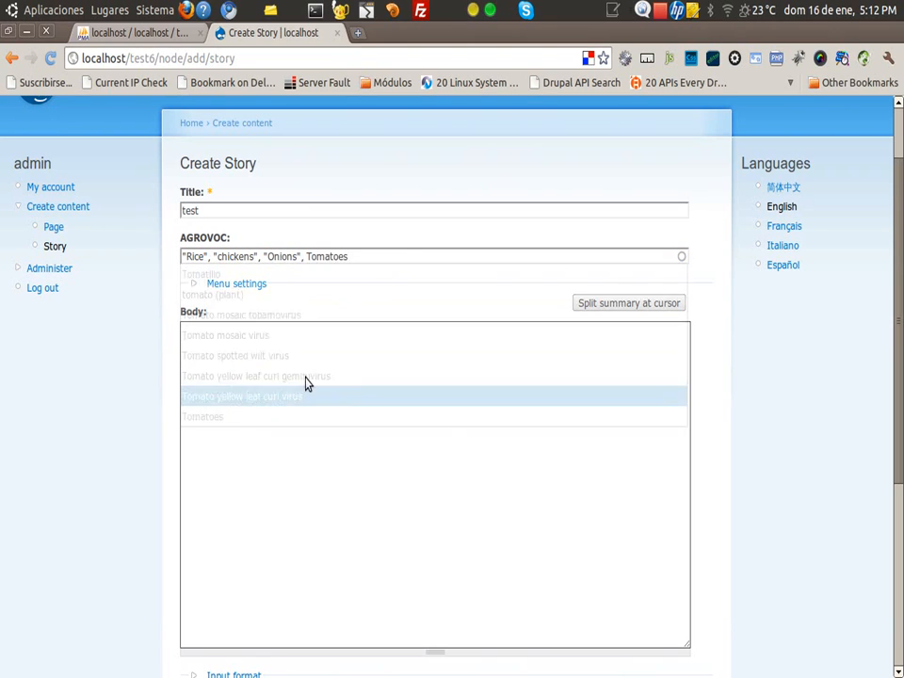
pyautogui.write(',')
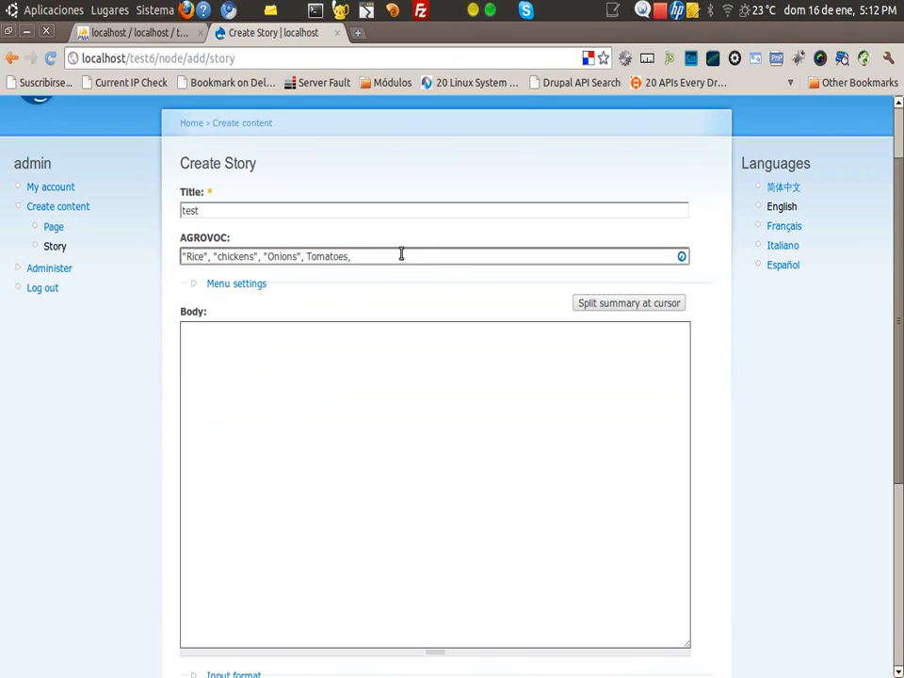
pyautogui.write(' yu')
pyautogui.press('BackSpace')
pyautogui.press('BackSpace')
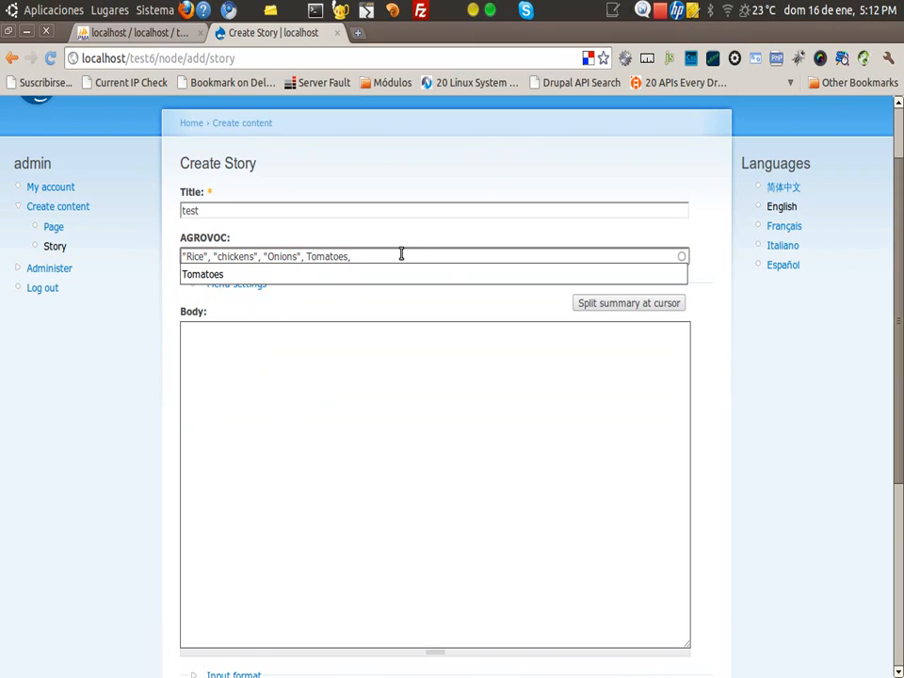
# Append the suggested term Apple wines to the end of the story's AGROVOC field.
pyautogui.write('appl')
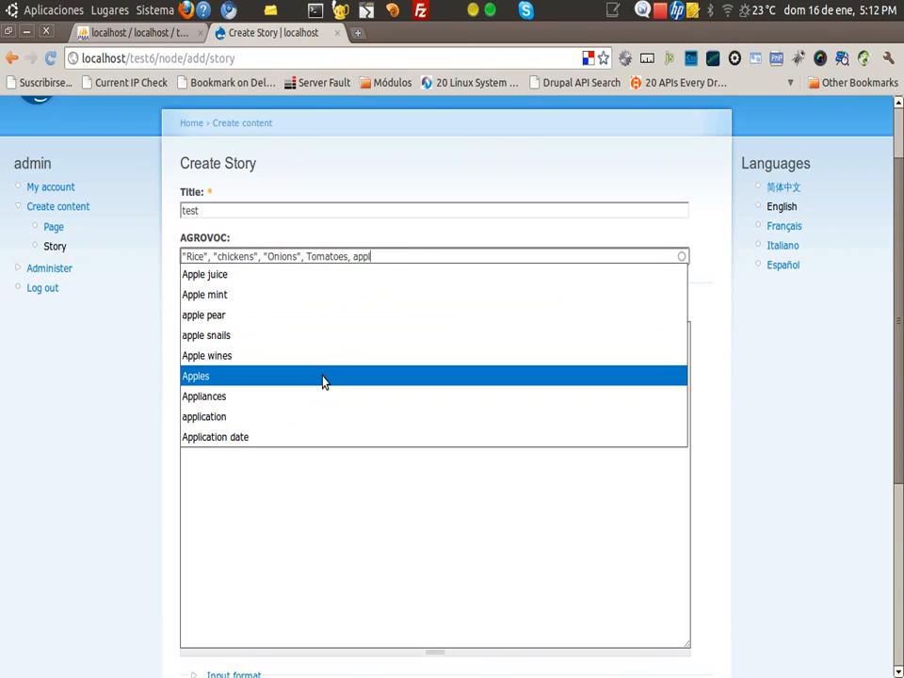
pyautogui.click(323, 376)
pyautogui.click(415, 258)
pyautogui.click(378, 425)
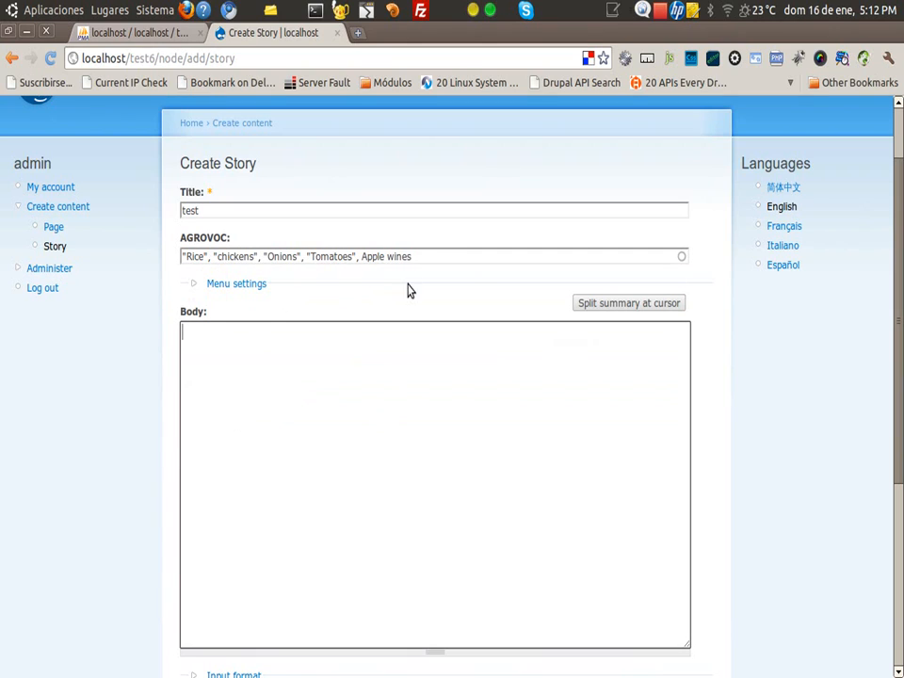
# Replace the Apple wines entry in the AGROVOC field with the suggested term Apples.
pyautogui.moveTo(417, 258); pyautogui.dragTo(362, 258)
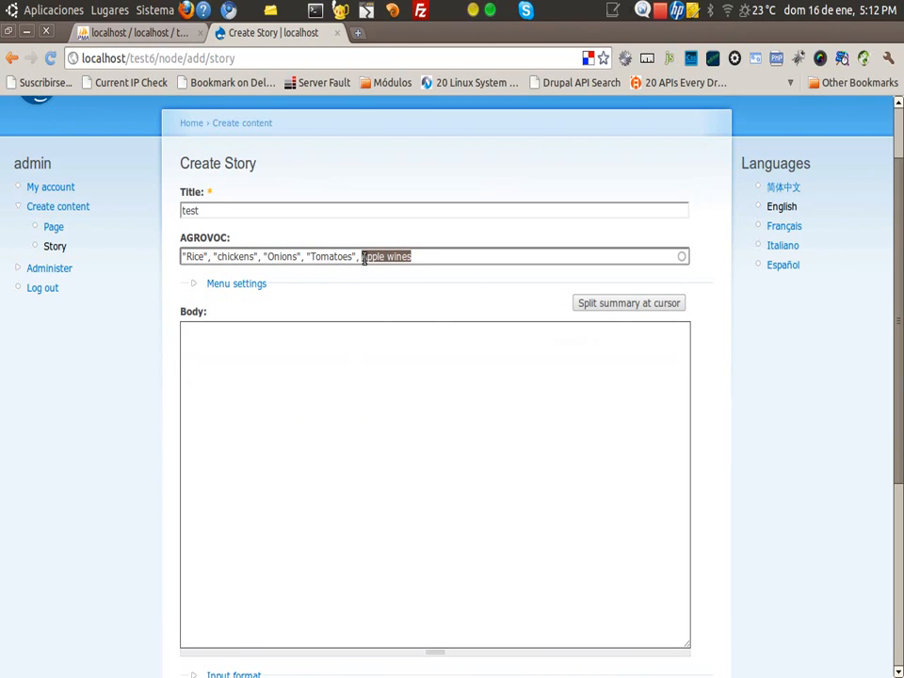
pyautogui.scroll(-4, 576, 279)
pyautogui.scroll(8, 577, 280)
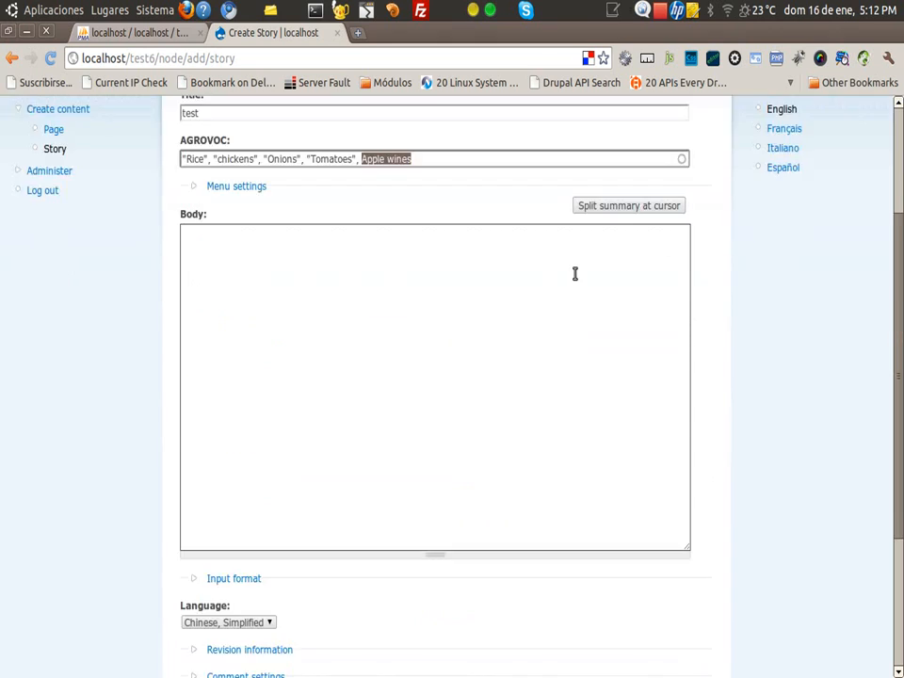
pyautogui.click(487, 339)
pyautogui.press('BackSpace')
pyautogui.press('BackSpace')
pyautogui.press('BackSpace')
pyautogui.press('BackSpace')
pyautogui.press('BackSpace')
pyautogui.press('BackSpace')
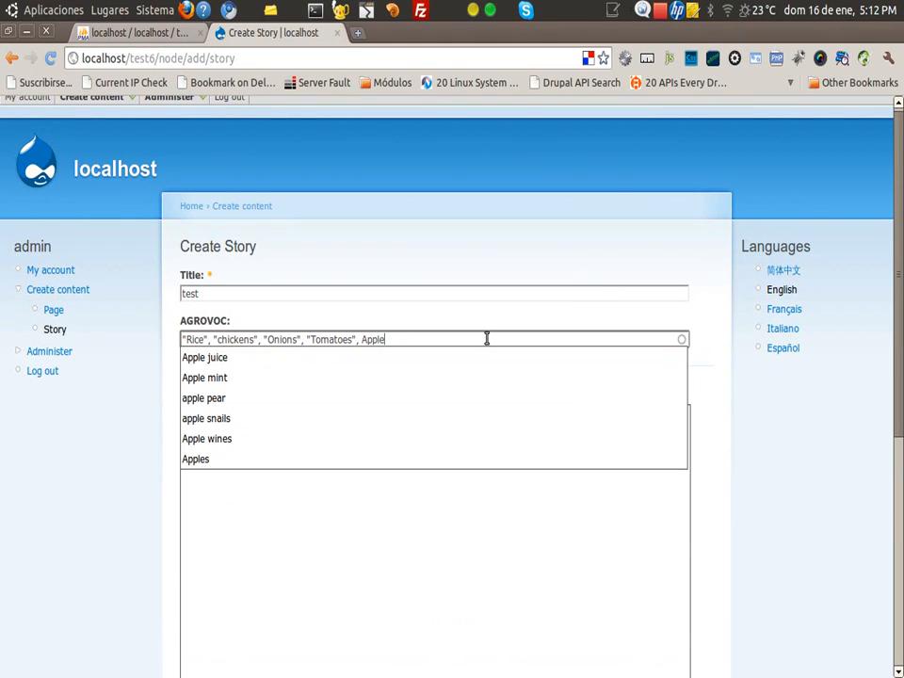
pyautogui.click(345, 453)
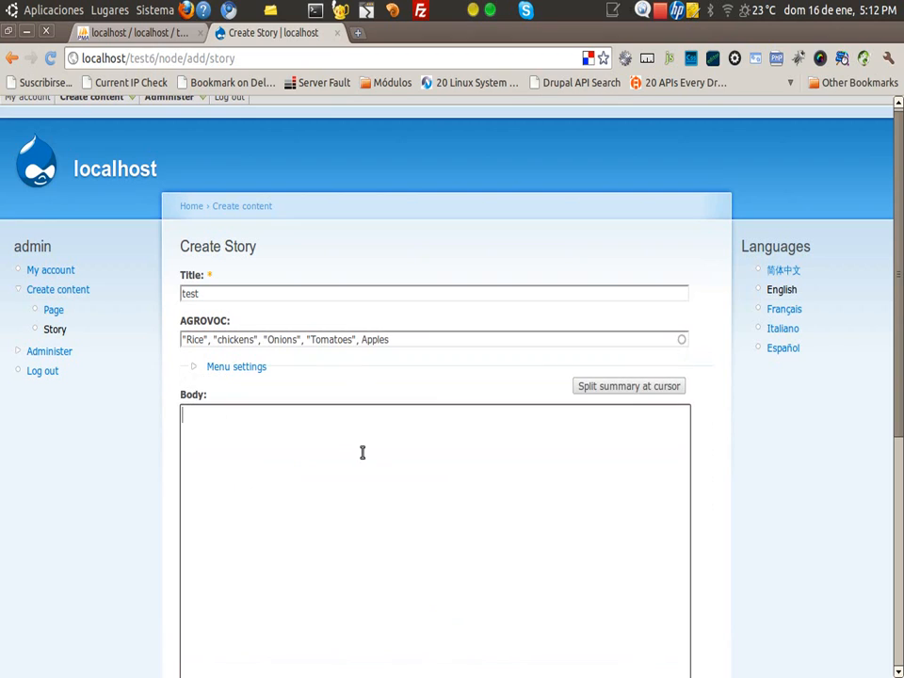
# Set the story's language to English and save the story.
pyautogui.scroll(-6, 387, 452)
pyautogui.click(267, 442)
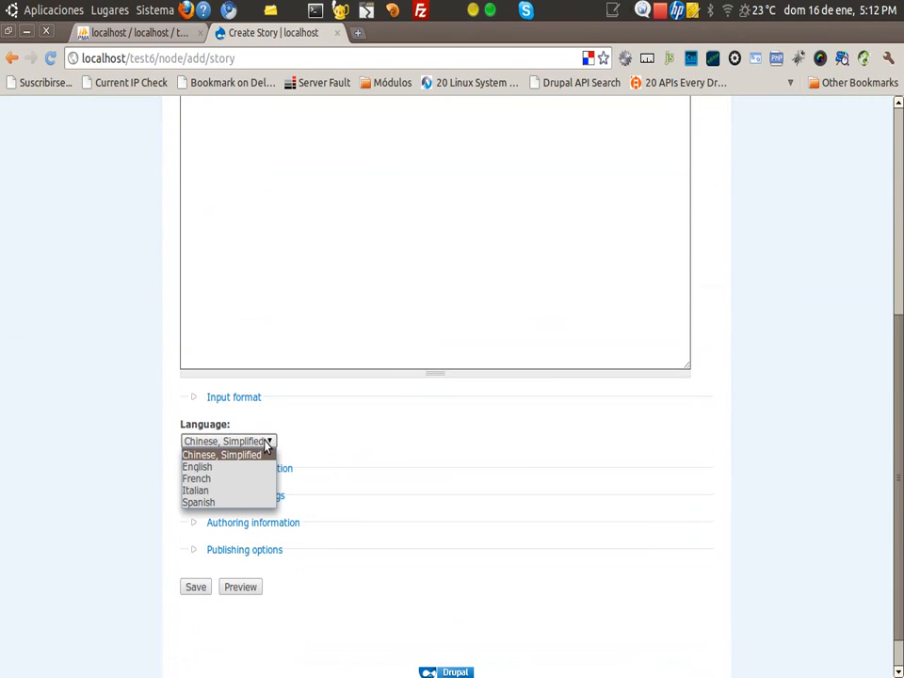
pyautogui.click(218, 469)
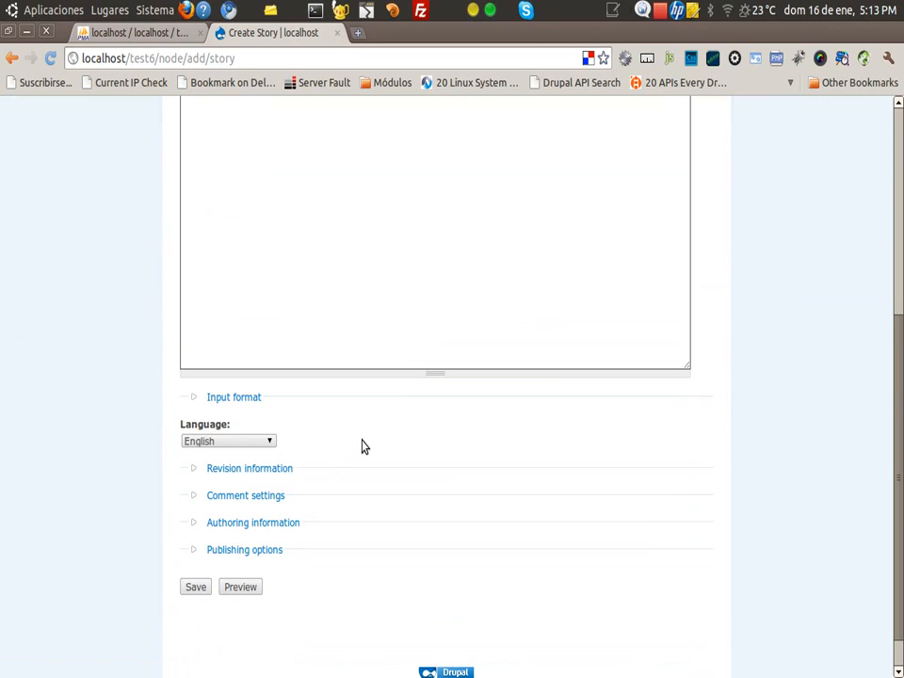
pyautogui.click(195, 587)
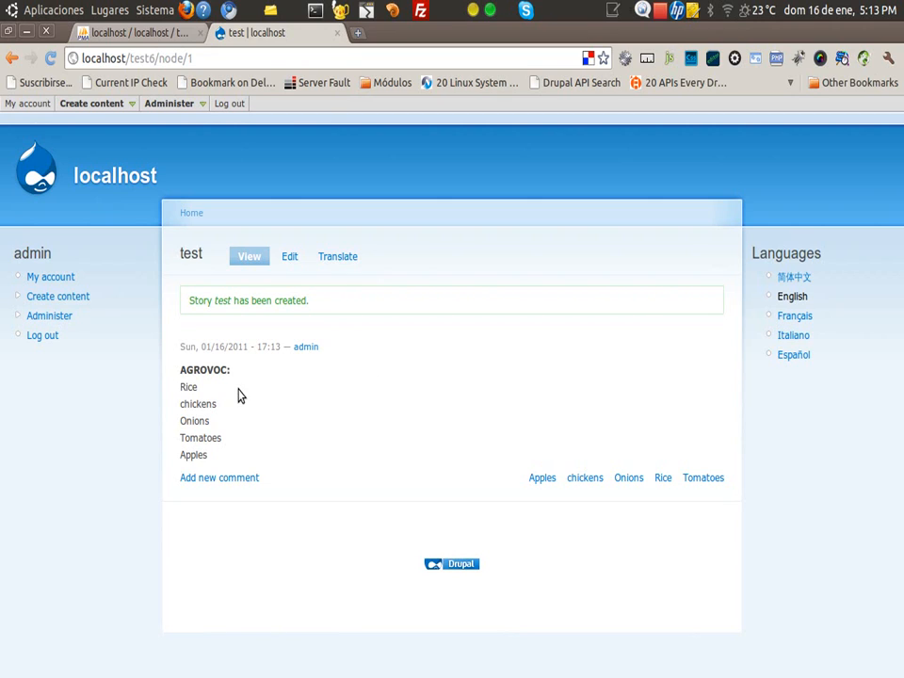
pyautogui.moveTo(182, 393); pyautogui.dragTo(268, 452)
pyautogui.click(412, 420)
pyautogui.moveTo(808, 296); pyautogui.dragTo(781, 301)
pyautogui.click(642, 405)
# Open the translations overview of the test story and start adding its Spanish translation.
pyautogui.click(340, 264)
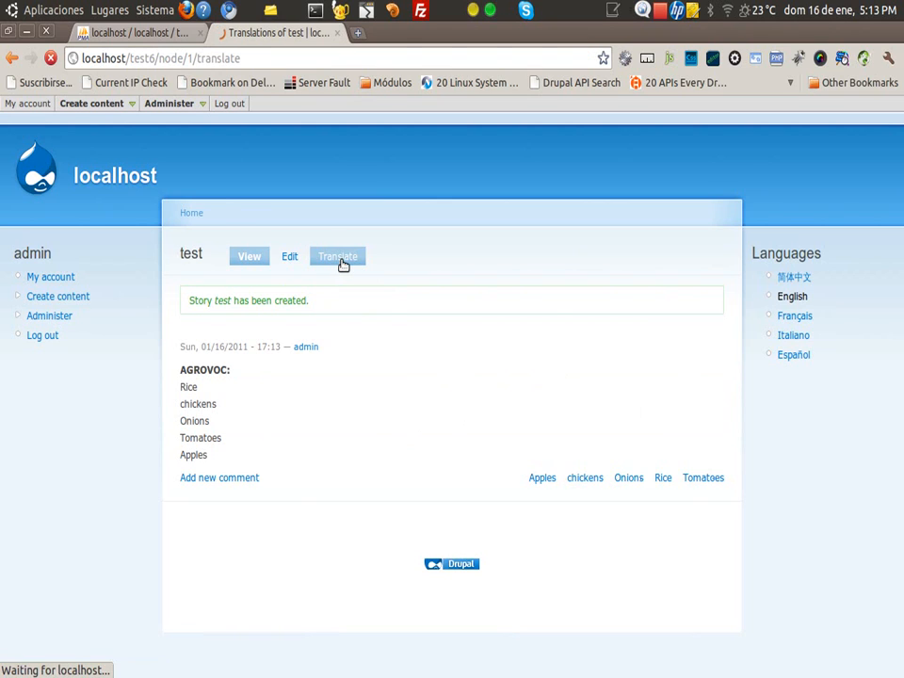
pyautogui.scroll(-1, 508, 333)
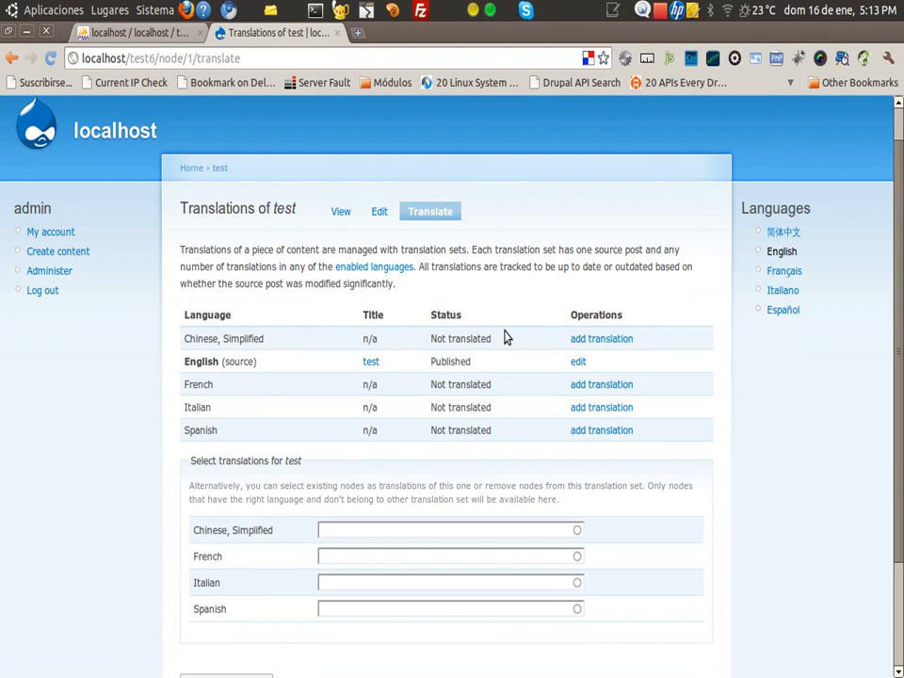
pyautogui.doubleClick(186, 340)
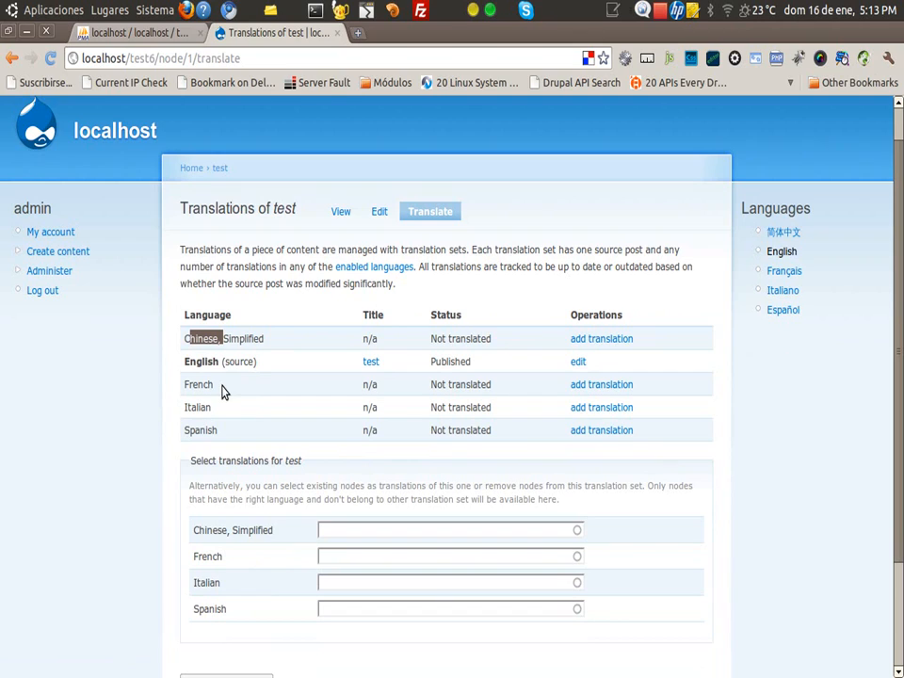
pyautogui.moveTo(182, 384); pyautogui.dragTo(722, 394)
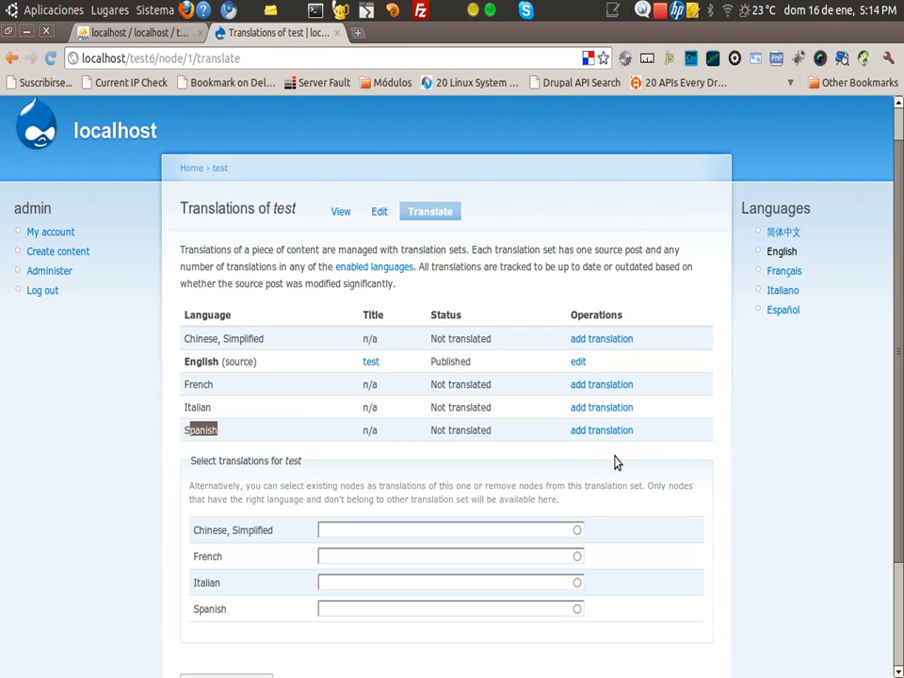
pyautogui.scroll(-1, 614, 461)
pyautogui.click(600, 387)
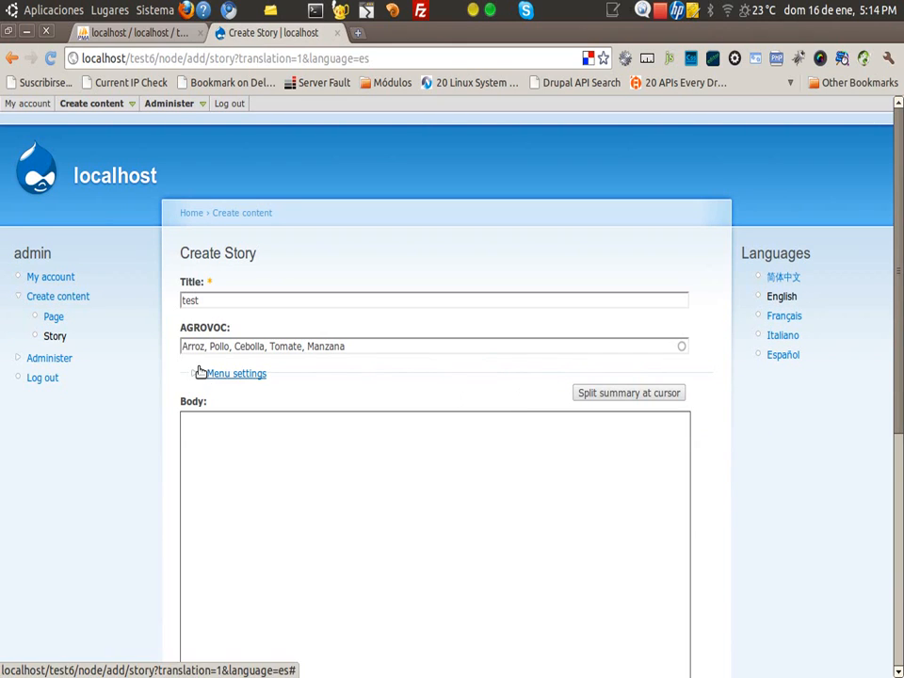
# Check the prefilled AGROVOC terms of the Spanish translation and save it.
pyautogui.moveTo(182, 345); pyautogui.dragTo(357, 362)
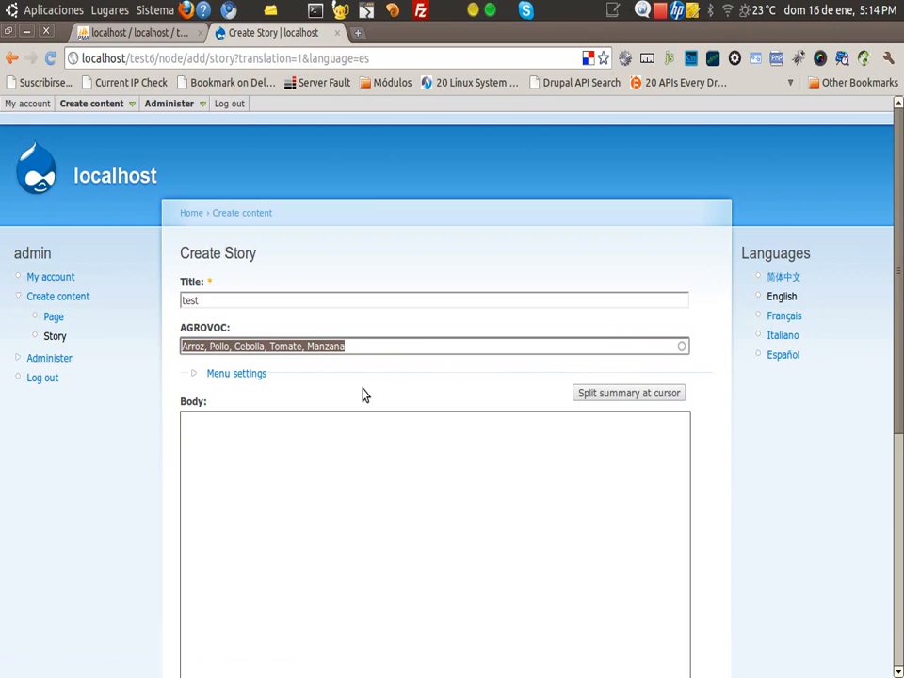
pyautogui.click(305, 486)
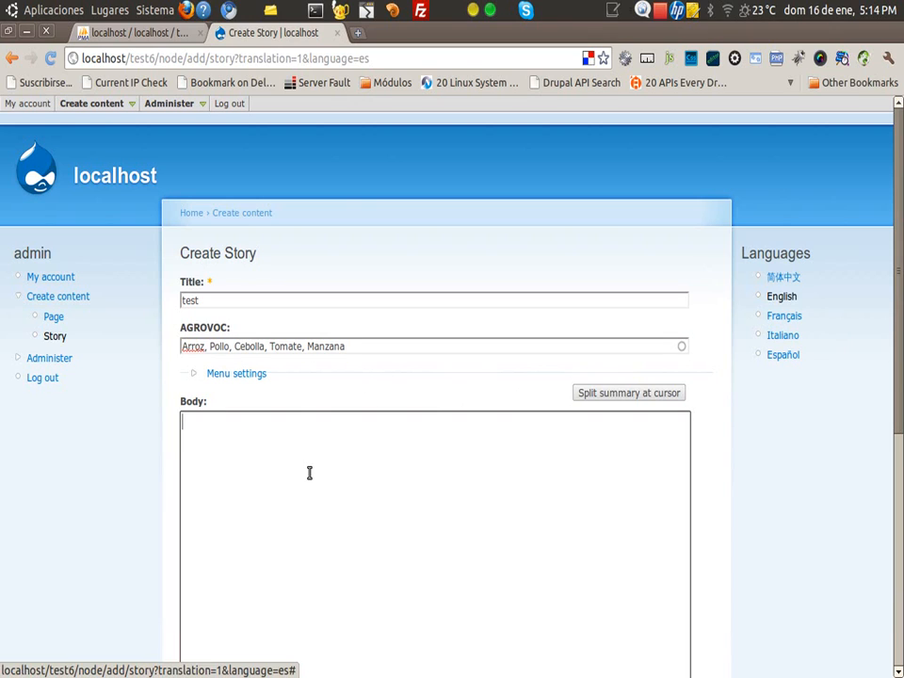
pyautogui.scroll(-5, 327, 445)
pyautogui.scroll(-3, 359, 417)
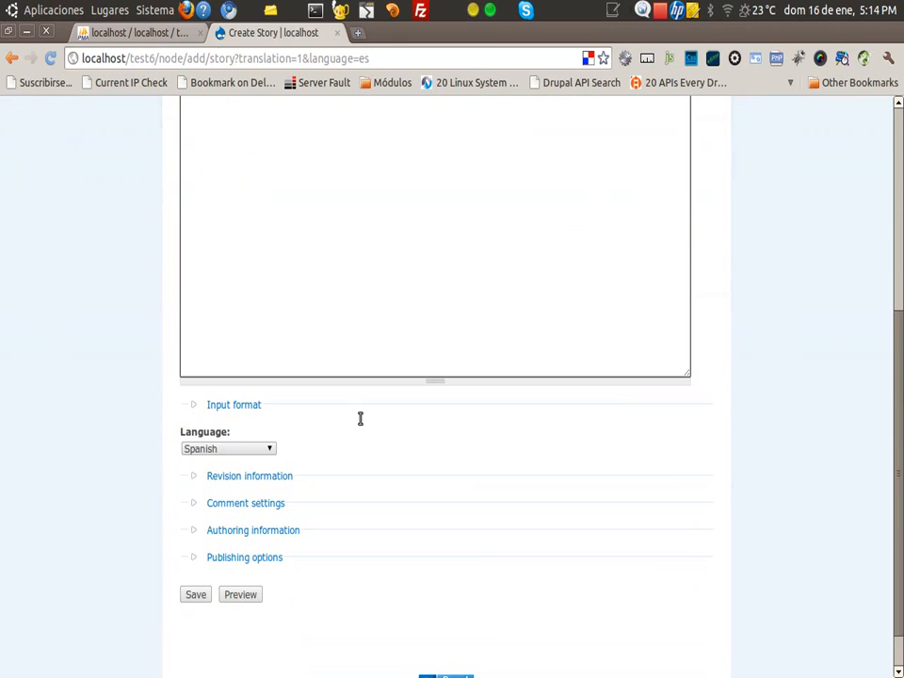
pyautogui.click(195, 595)
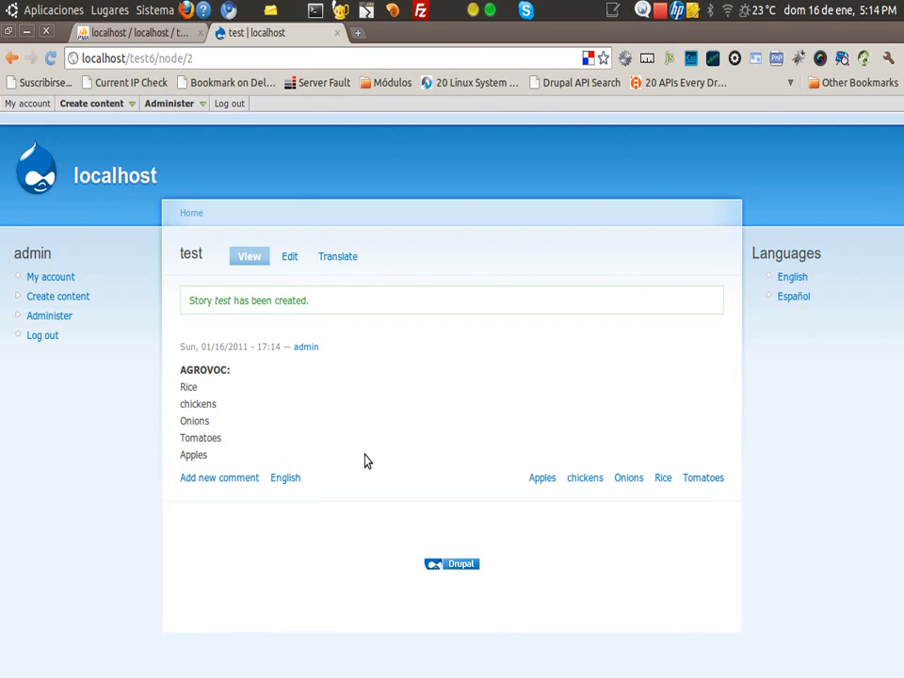
# View the translated story in Spanish and check the language of its taxonomy term links.
pyautogui.click(795, 298)
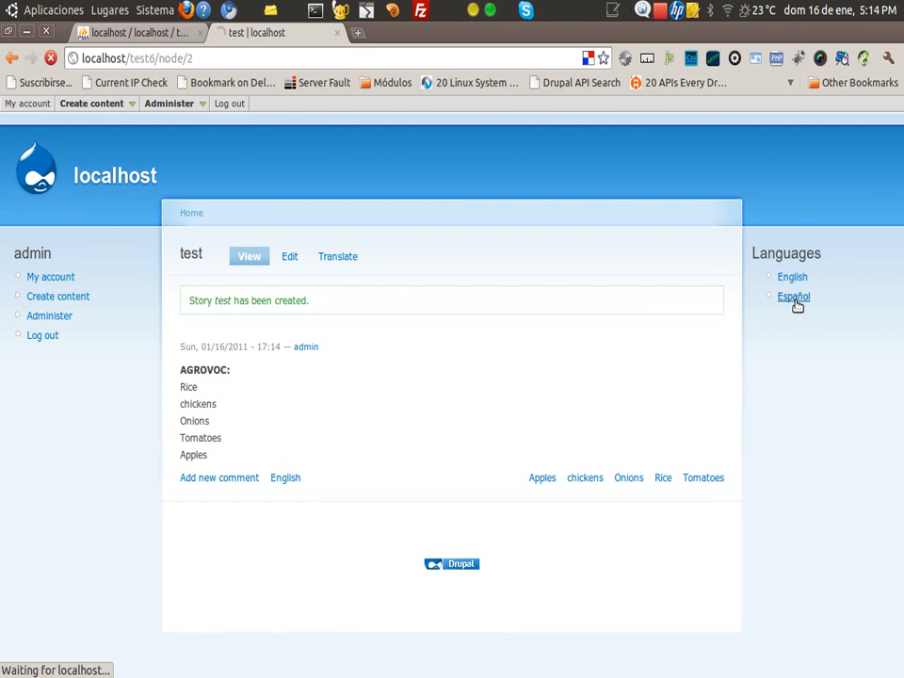
pyautogui.click(793, 279)
pyautogui.click(791, 297)
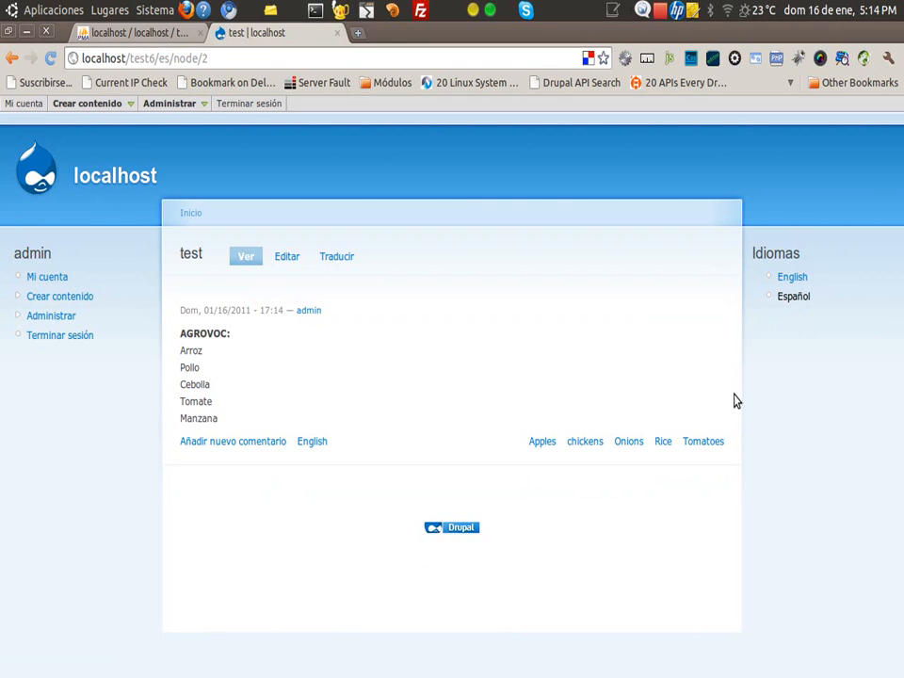
pyautogui.moveTo(726, 450); pyautogui.dragTo(534, 443)
pyautogui.click(551, 418)
# Open the Spanish version of the story for editing and save it again without changing its fields.
pyautogui.click(287, 260)
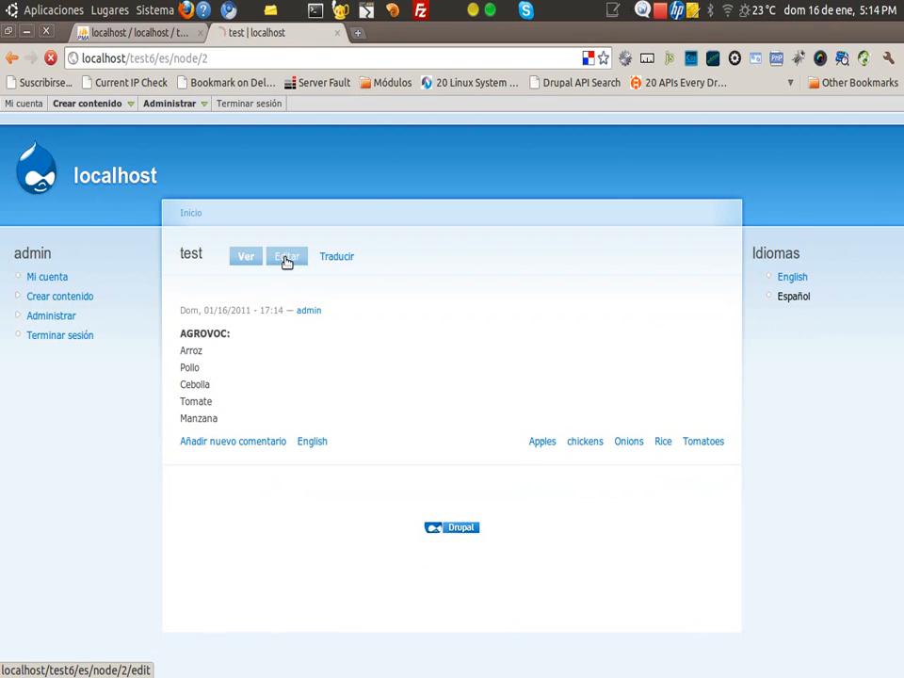
pyautogui.click(266, 466)
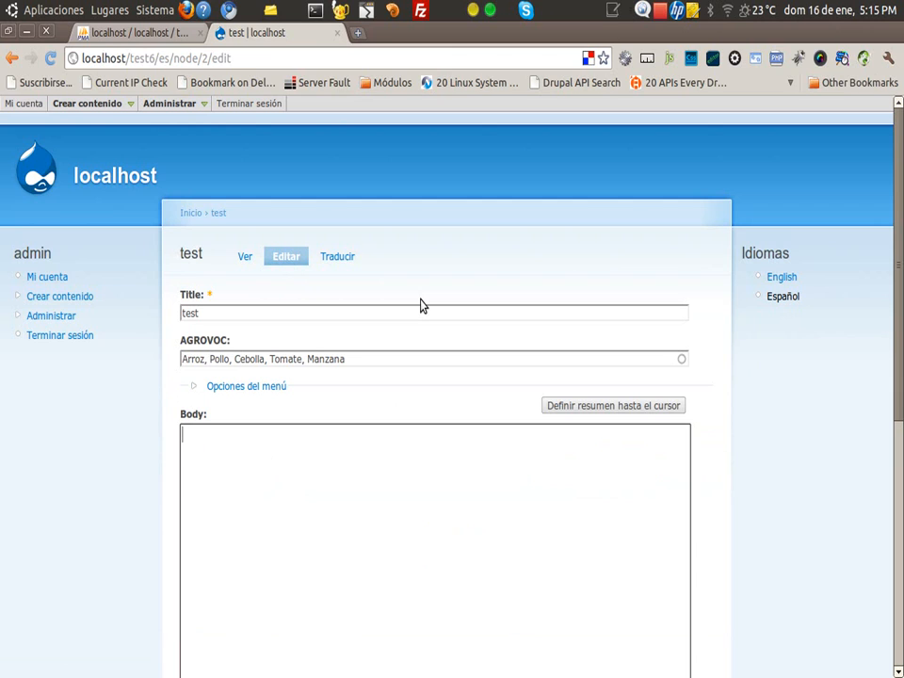
pyautogui.scroll(-8, 333, 505)
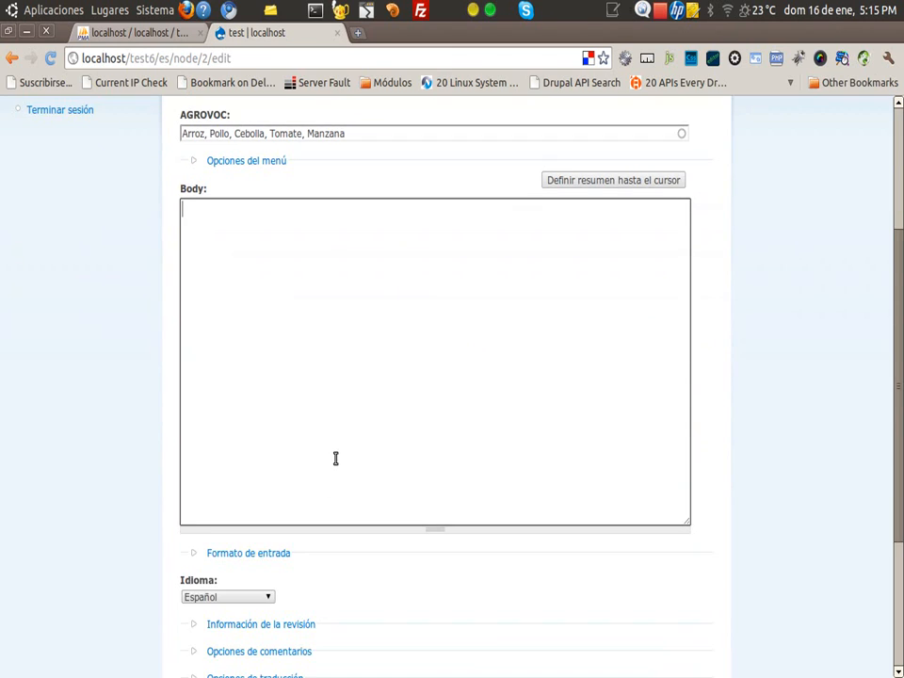
pyautogui.click(202, 591)
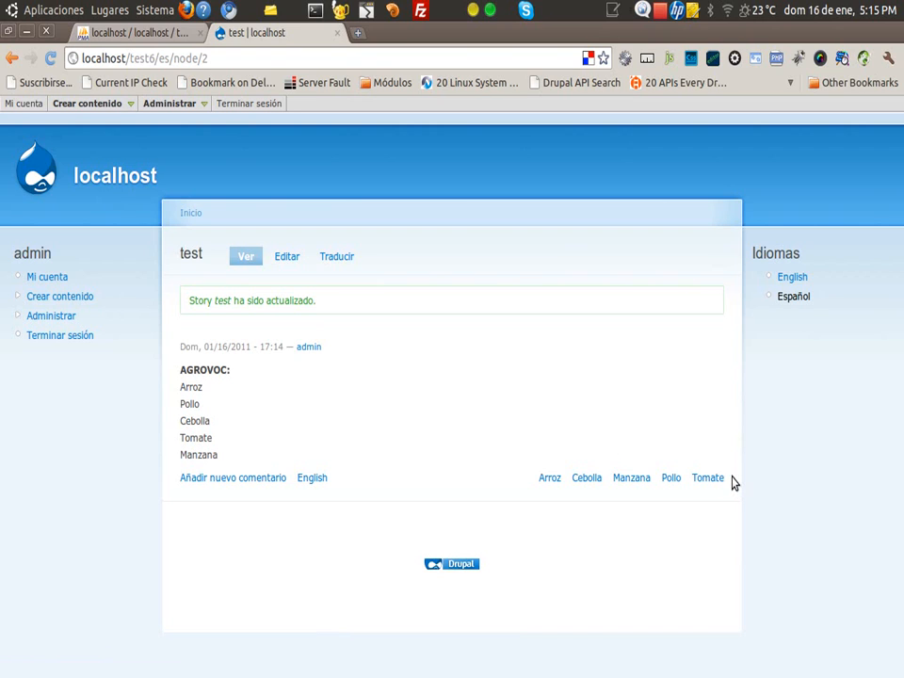
# Check the Spanish story's taxonomy term links and compare them with the English version.
pyautogui.moveTo(733, 482); pyautogui.dragTo(539, 478)
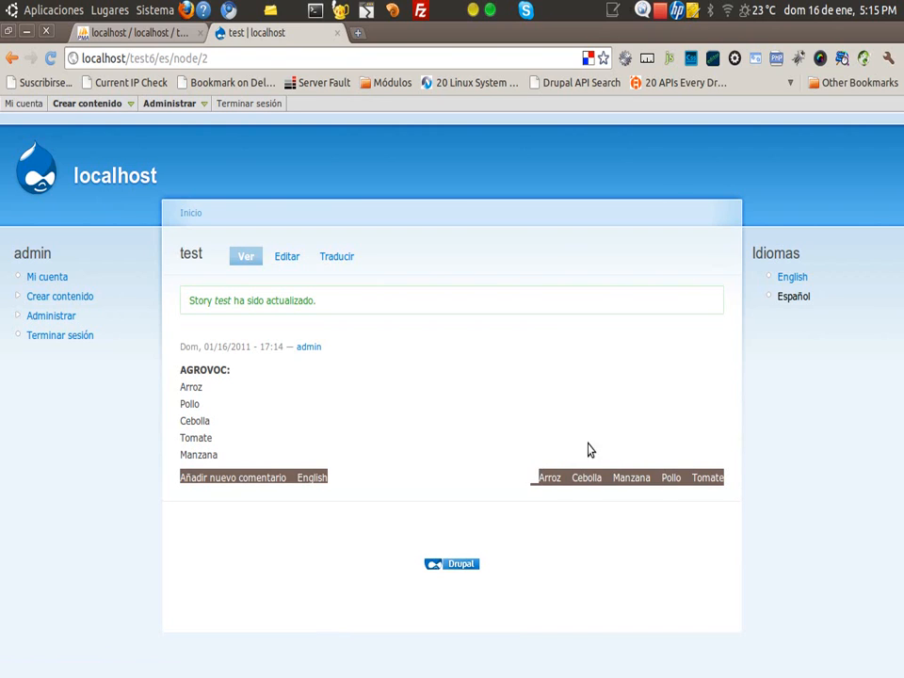
pyautogui.click(717, 399)
pyautogui.click(793, 279)
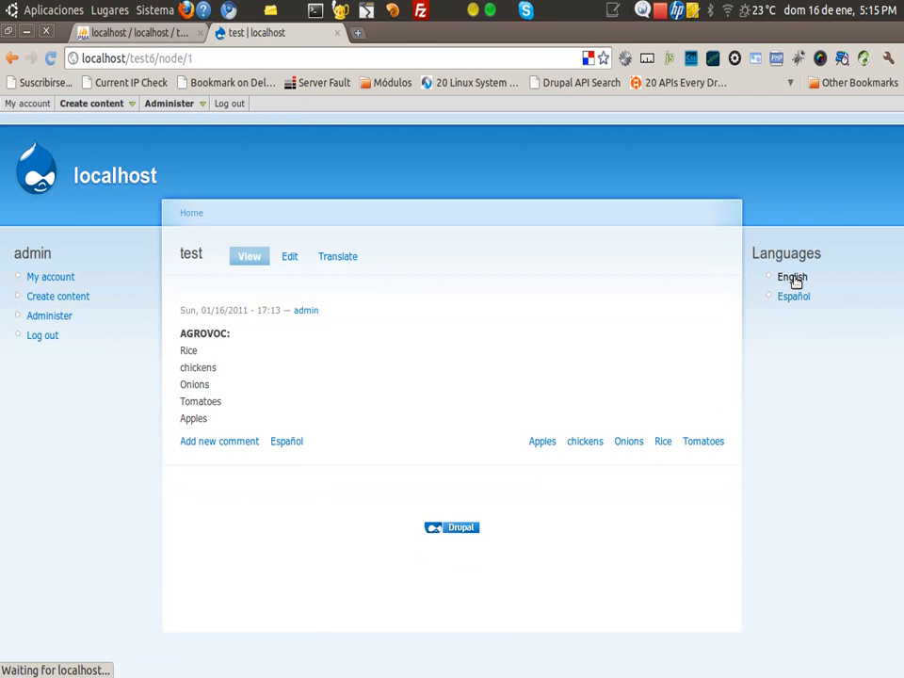
pyautogui.click(794, 298)
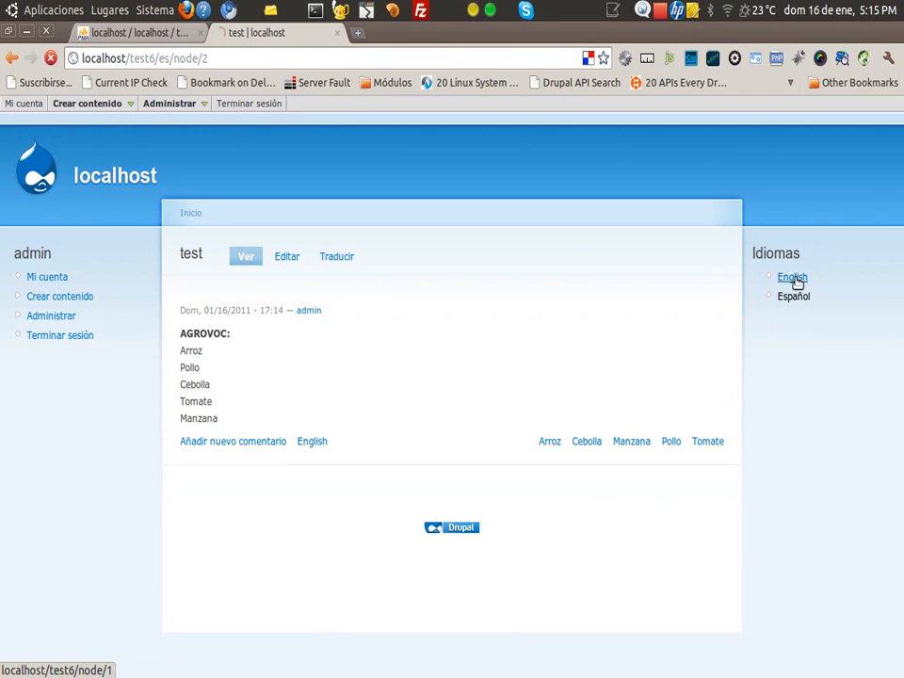
pyautogui.click(792, 279)
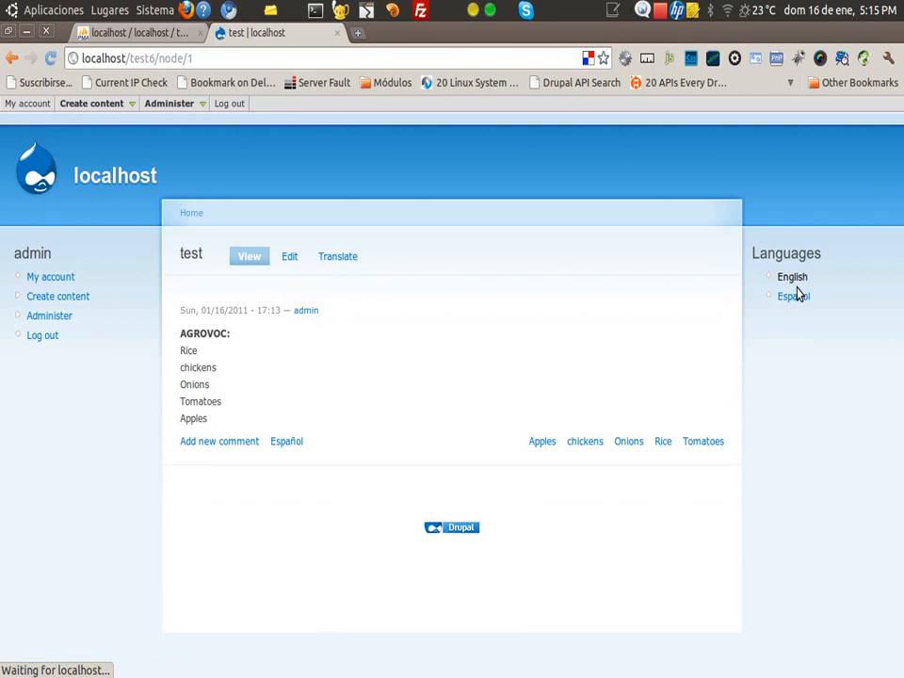
# Add a French translation of the test story, keeping the prefilled AGROVOC terms, and save it.
pyautogui.click(351, 260)
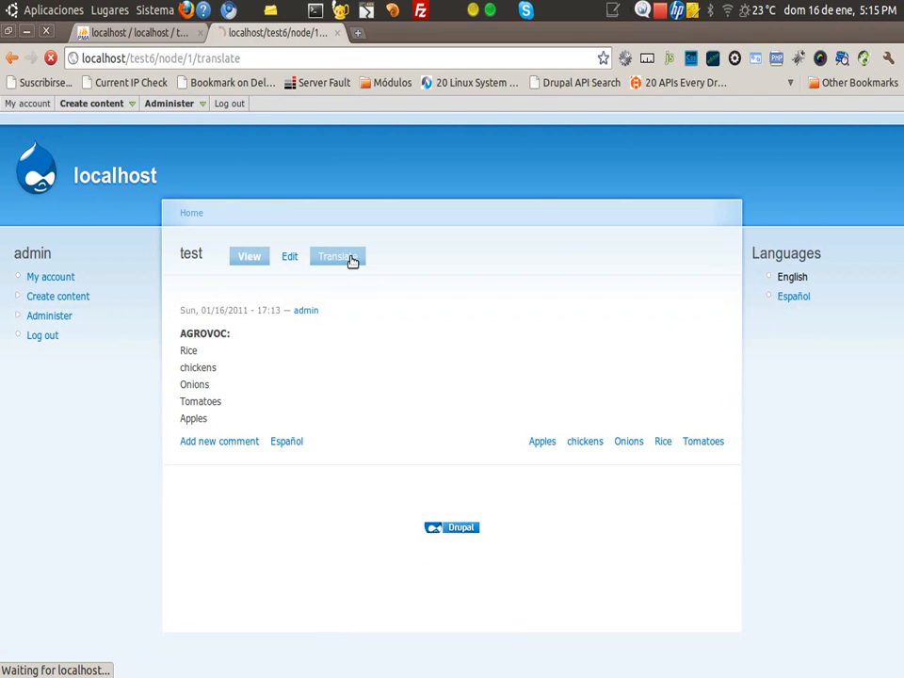
pyautogui.scroll(-1, 315, 380)
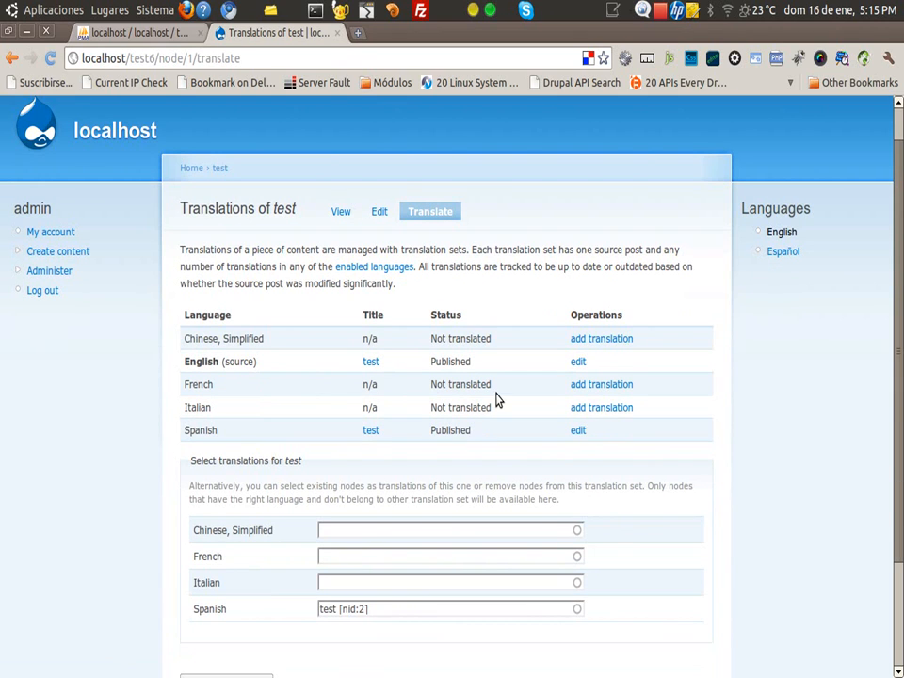
pyautogui.click(597, 388)
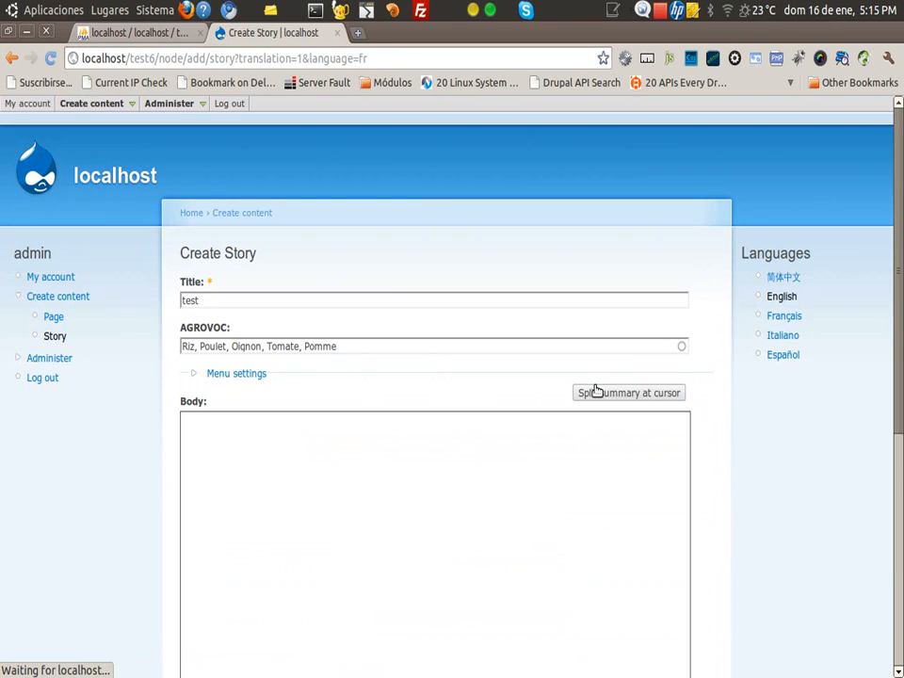
pyautogui.moveTo(200, 347); pyautogui.dragTo(307, 346)
pyautogui.click(228, 347)
pyautogui.click(308, 346)
pyautogui.doubleClick(311, 346)
pyautogui.click(328, 459)
pyautogui.scroll(-5, 331, 462)
pyautogui.click(194, 596)
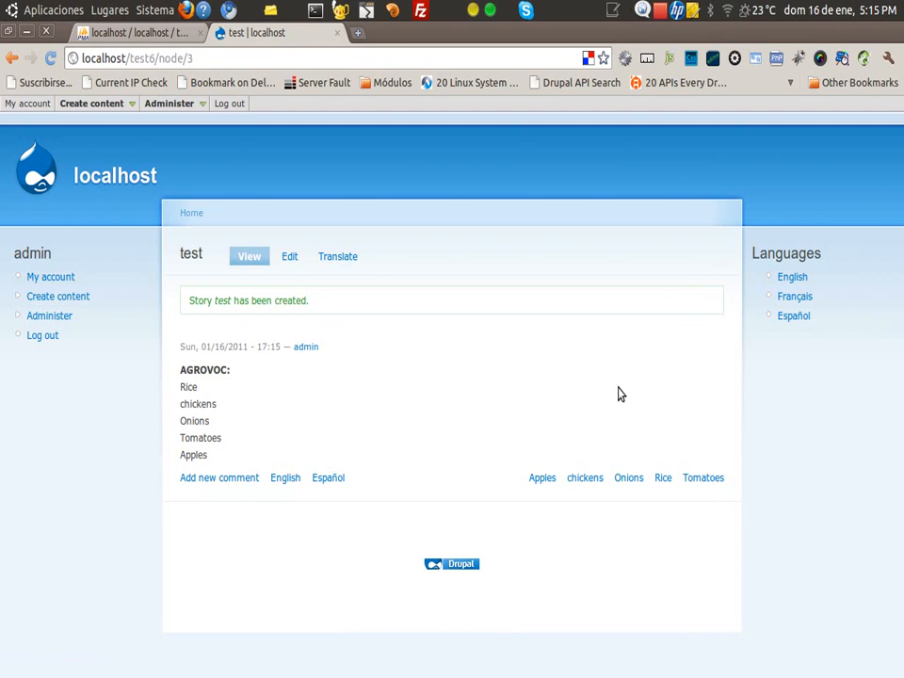
# View the new translation in French and check the language of its taxonomy term links.
pyautogui.click(797, 297)
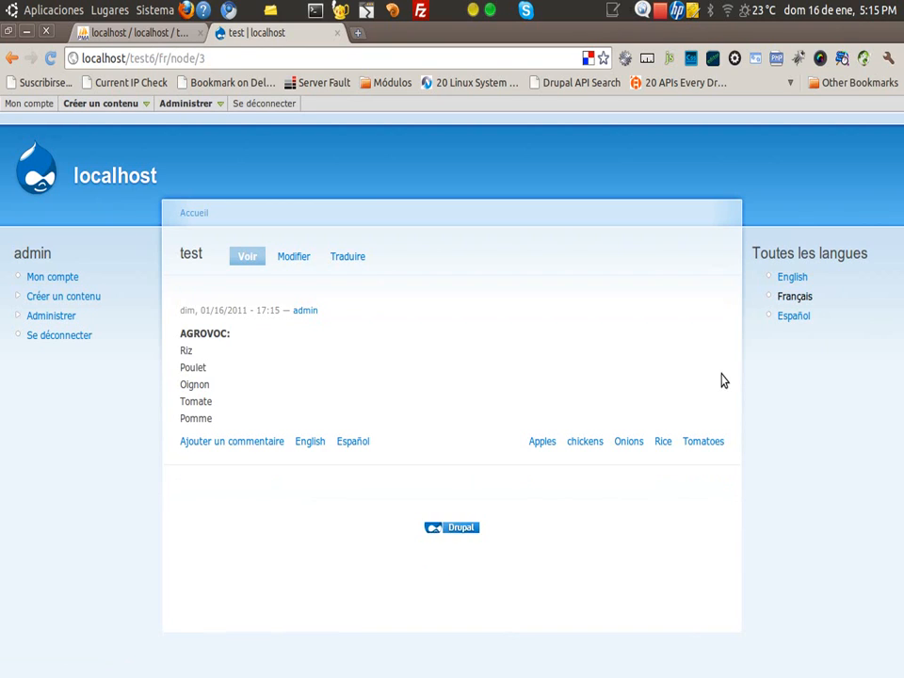
pyautogui.moveTo(736, 448); pyautogui.dragTo(528, 446)
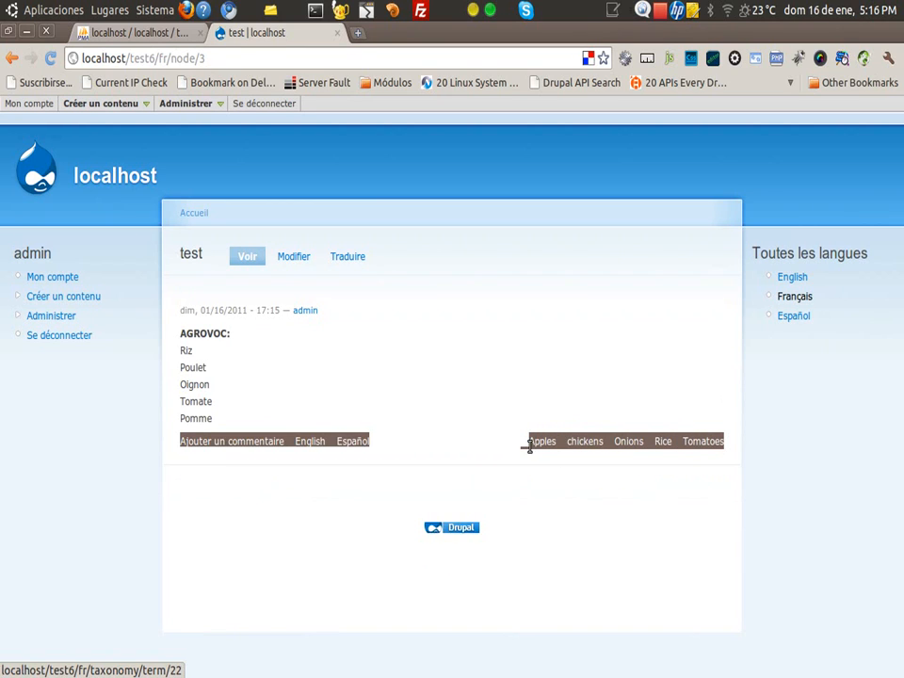
pyautogui.click(484, 390)
# Open the French version of the story for editing and save it again without changing its fields.
pyautogui.click(294, 258)
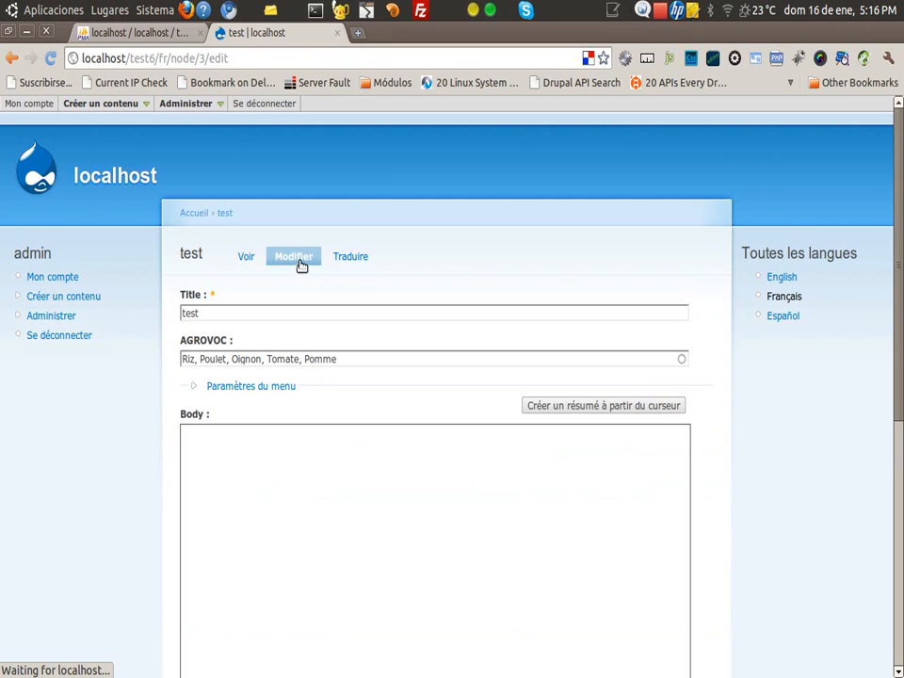
pyautogui.scroll(-8, 288, 476)
pyautogui.click(212, 544)
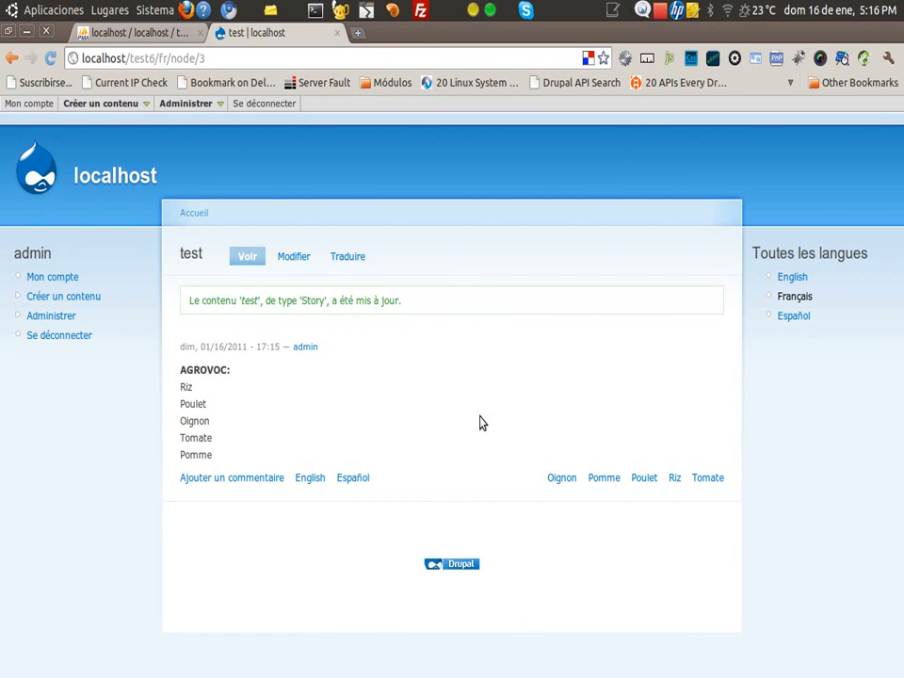
# Check the French story's taxonomy term links and compare them with the Spanish and English versions.
pyautogui.click(795, 297)
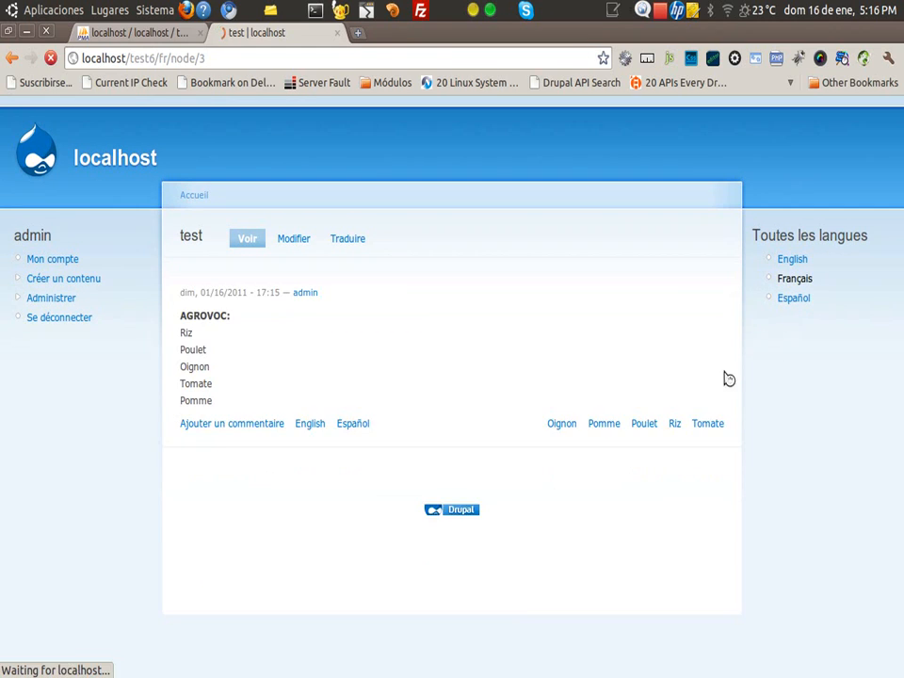
pyautogui.moveTo(732, 446); pyautogui.dragTo(548, 446)
pyautogui.click(844, 337)
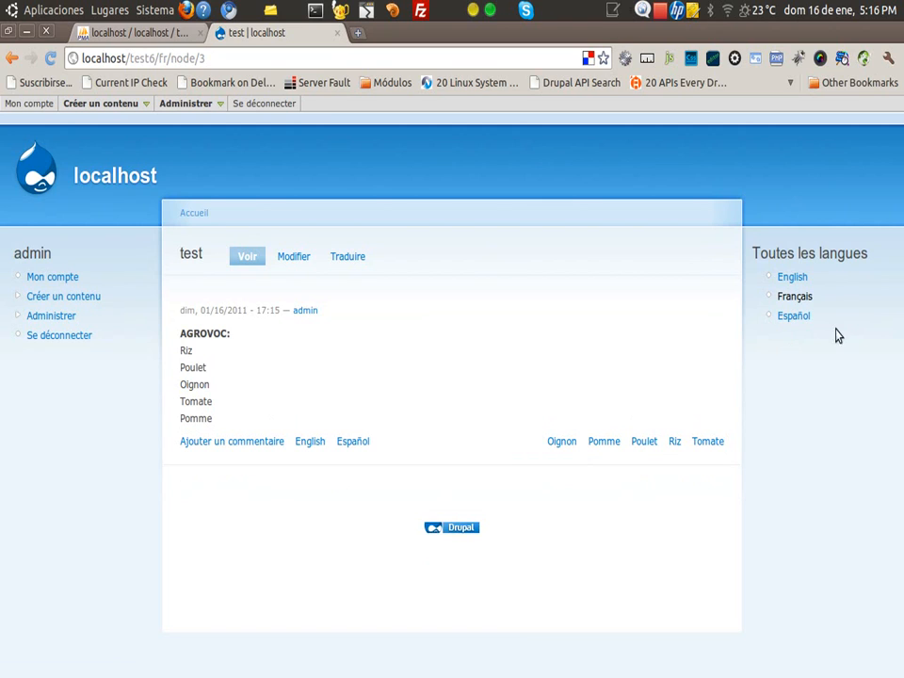
pyautogui.click(805, 319)
pyautogui.click(793, 279)
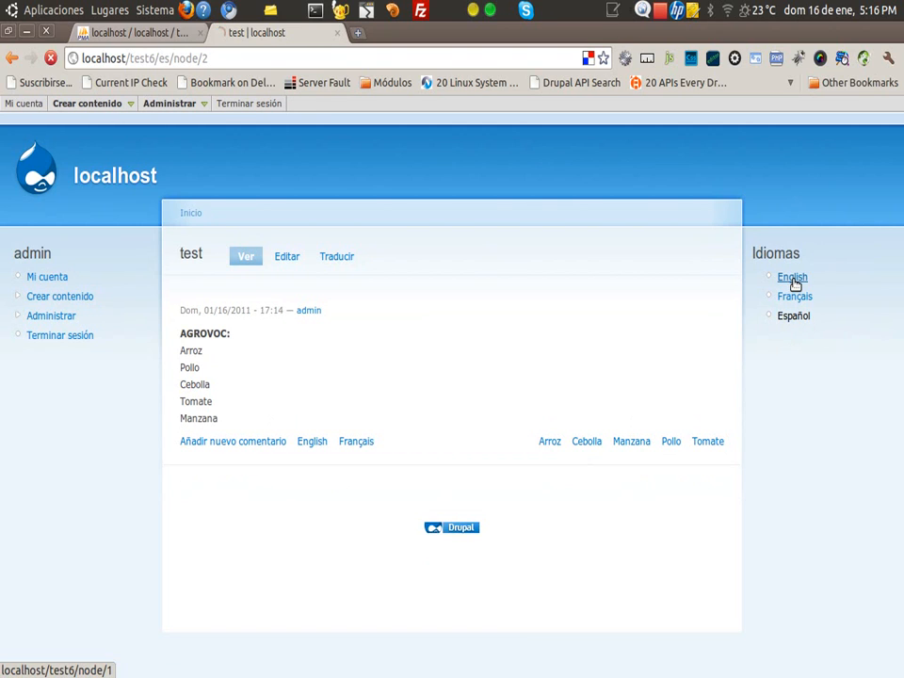
pyautogui.click(787, 299)
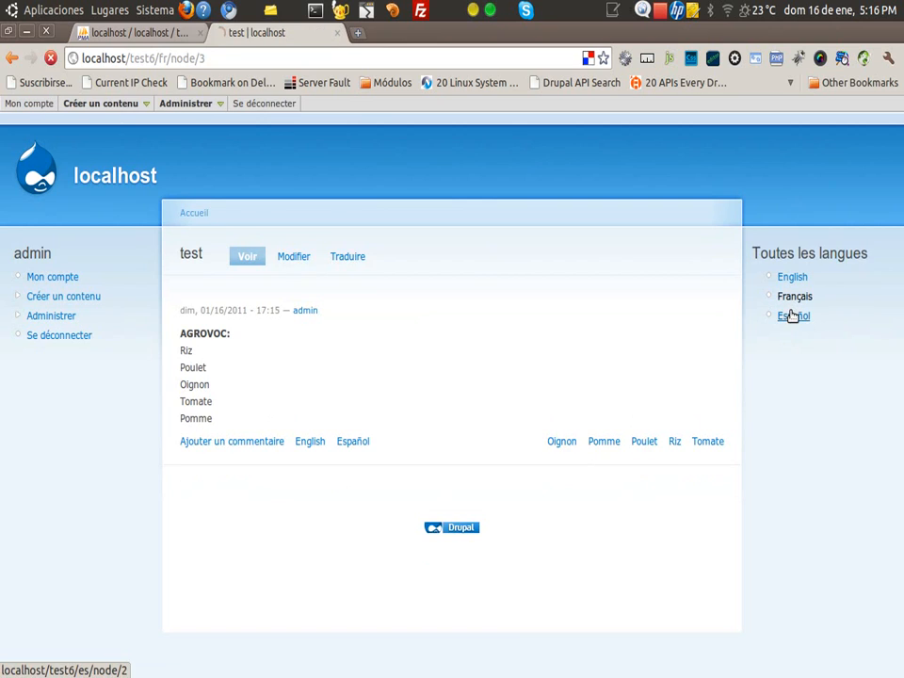
pyautogui.click(792, 316)
pyautogui.click(793, 295)
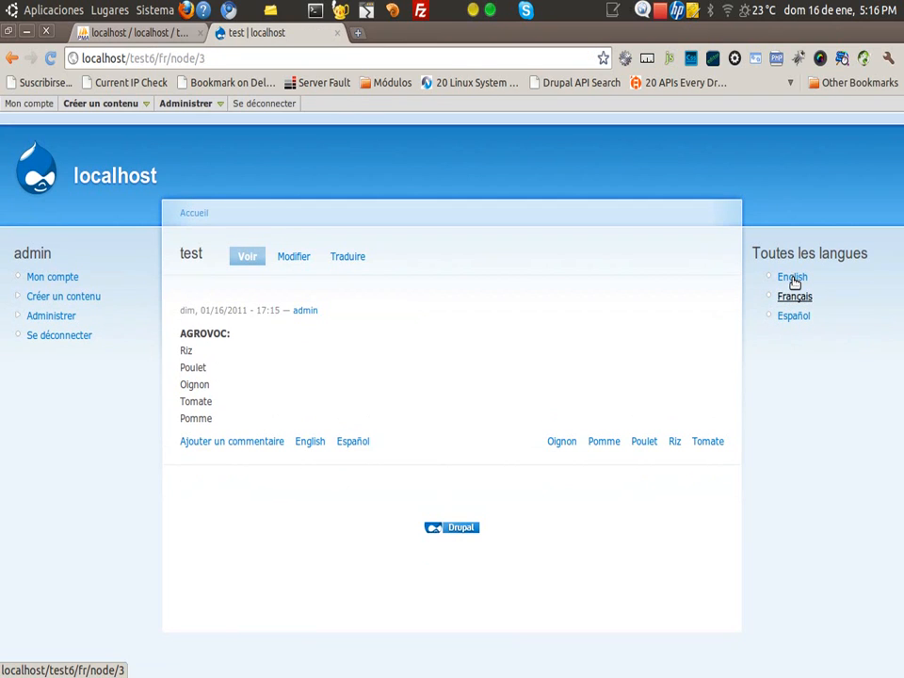
pyautogui.click(793, 279)
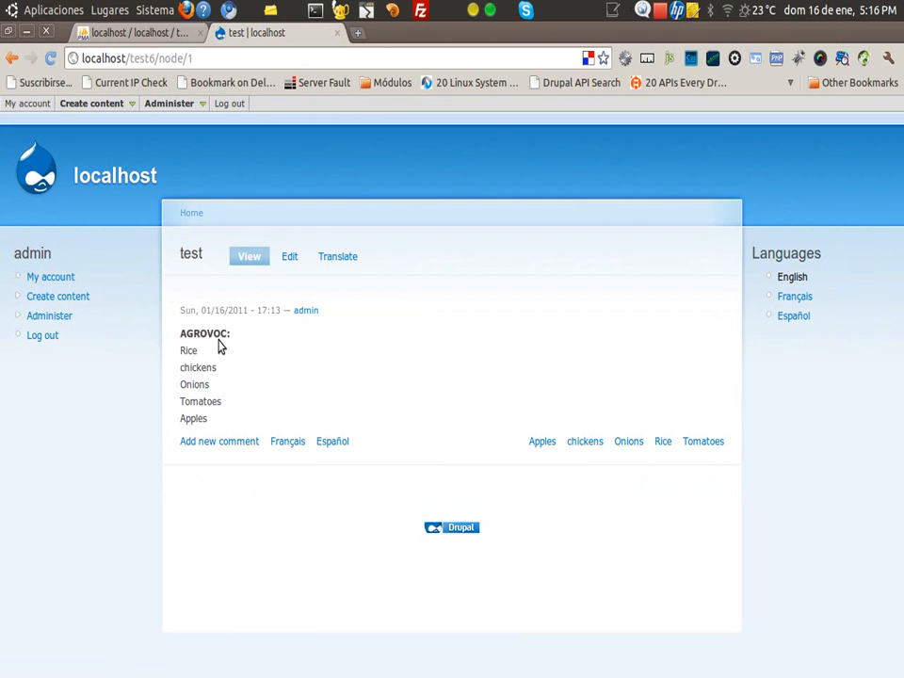
# Compare the AGROVOC field values of the English story with its taxonomy term links.
pyautogui.moveTo(181, 351); pyautogui.dragTo(204, 358)
pyautogui.click(188, 352)
pyautogui.moveTo(737, 442); pyautogui.dragTo(676, 439)
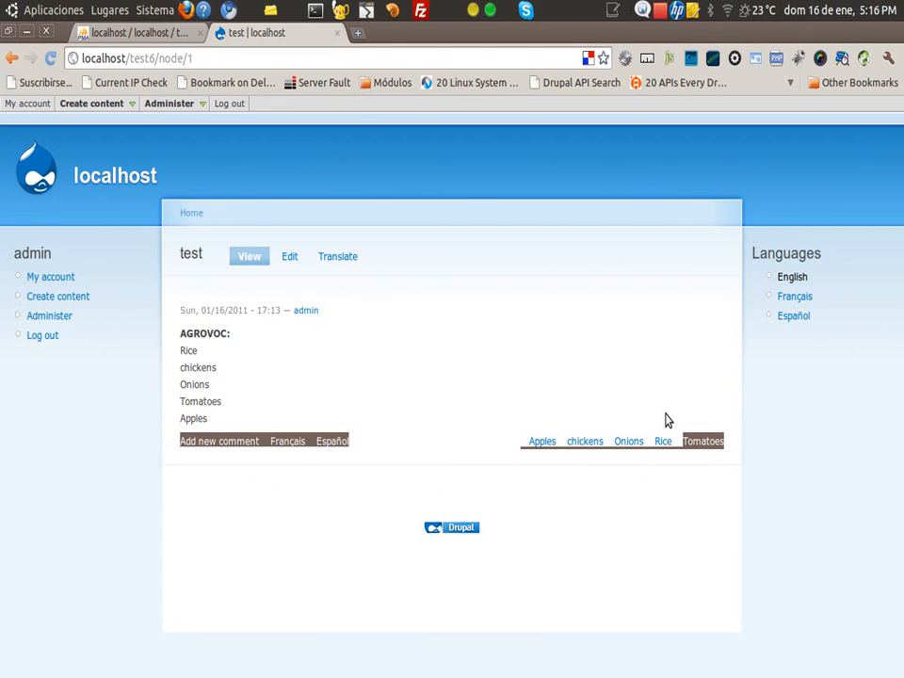
pyautogui.click(666, 419)
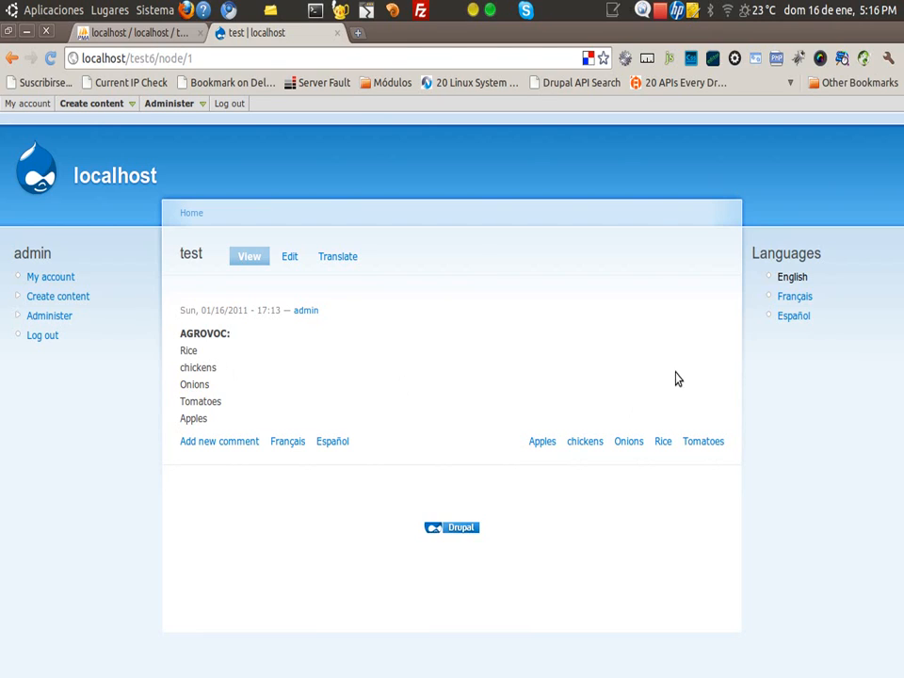
# Add a Simplified Chinese translation of the test story, keeping the prefilled AGROVOC terms, and save it.
pyautogui.click(330, 266)
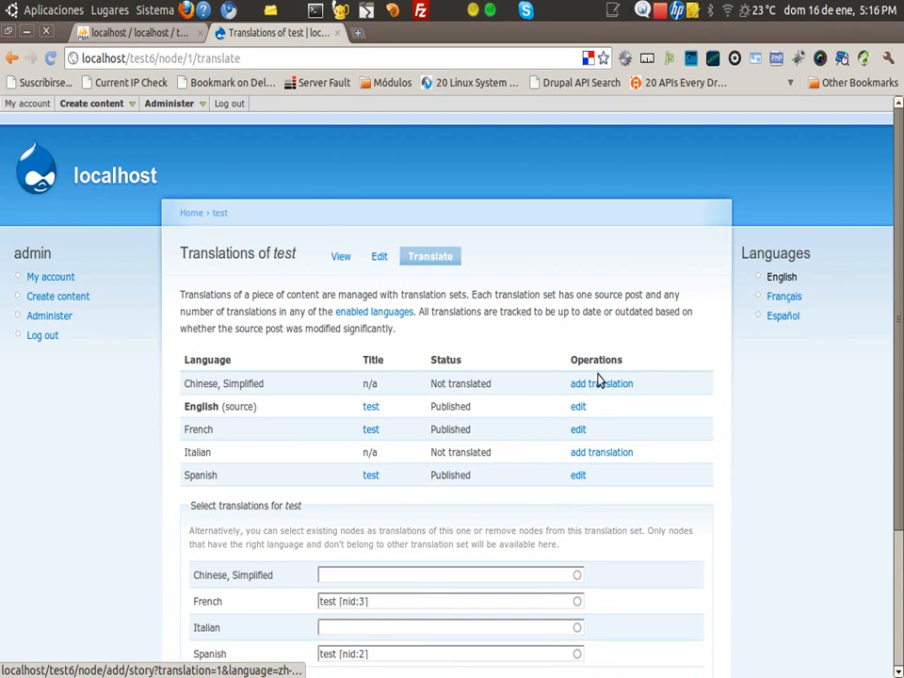
pyautogui.click(595, 384)
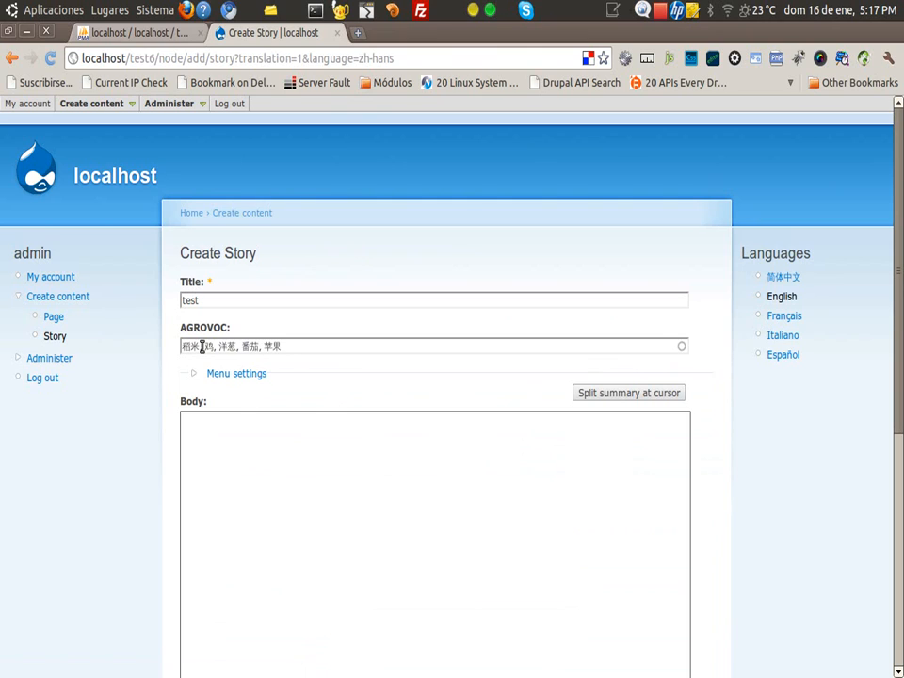
pyautogui.click(307, 533)
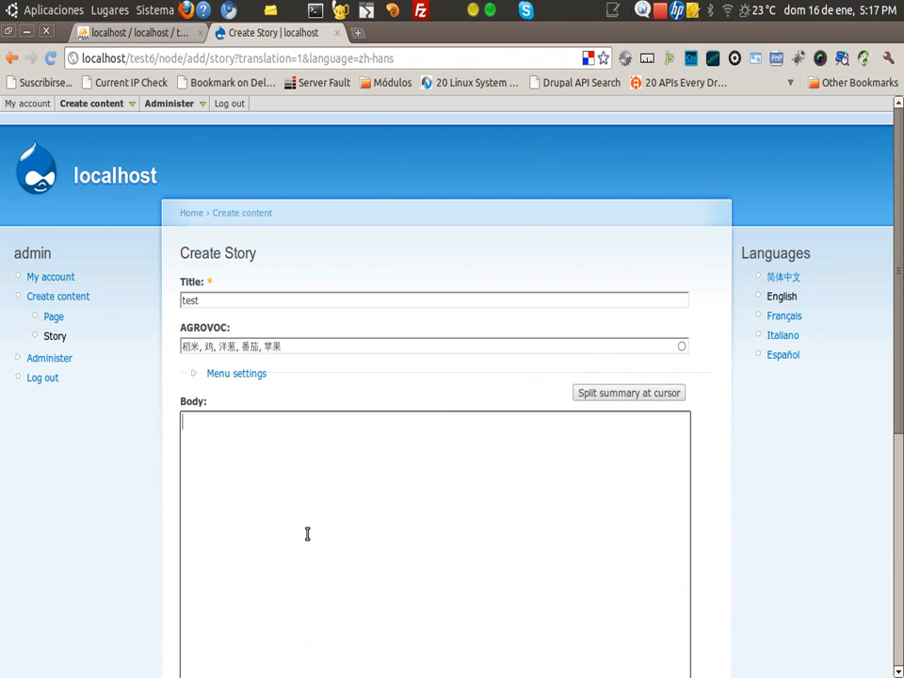
pyautogui.scroll(-5, 307, 534)
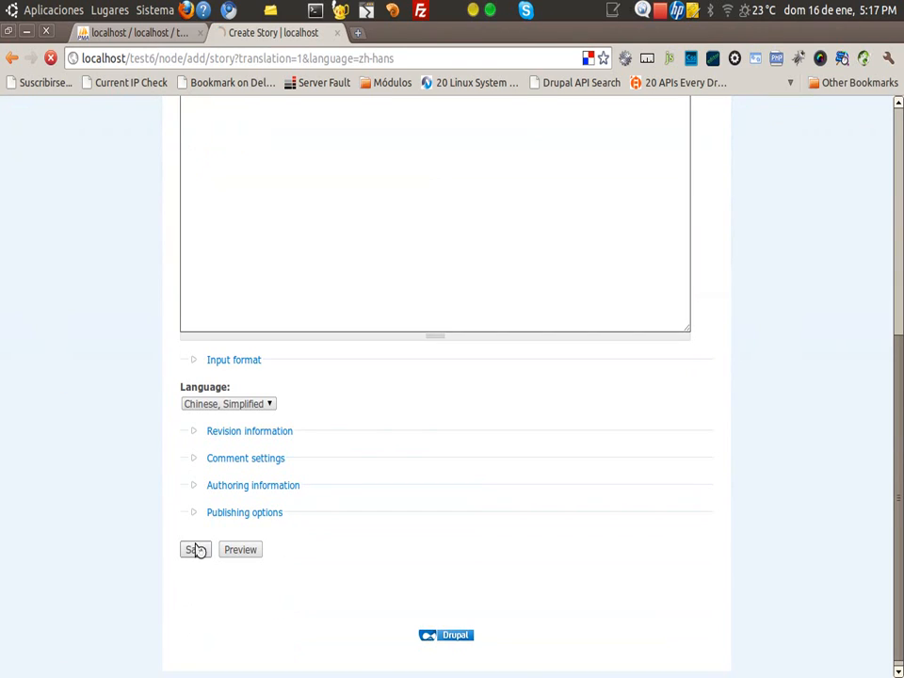
pyautogui.click(196, 549)
pyautogui.scroll(5, 494, 475)
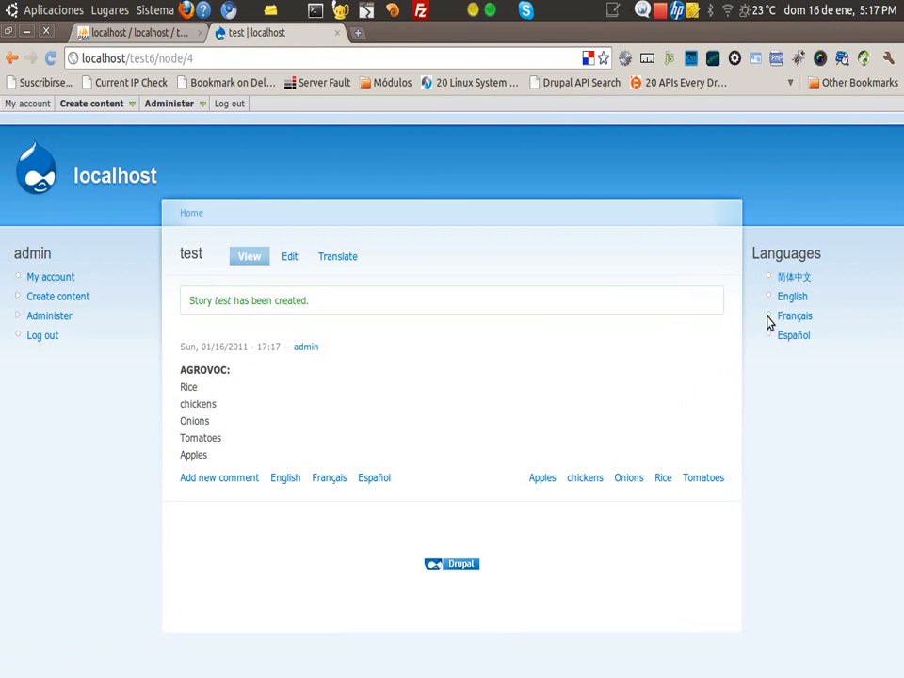
# View the new translation in Simplified Chinese and check its AGROVOC values and the language of its term links.
pyautogui.click(791, 278)
pyautogui.moveTo(184, 364); pyautogui.dragTo(194, 420)
pyautogui.click(404, 415)
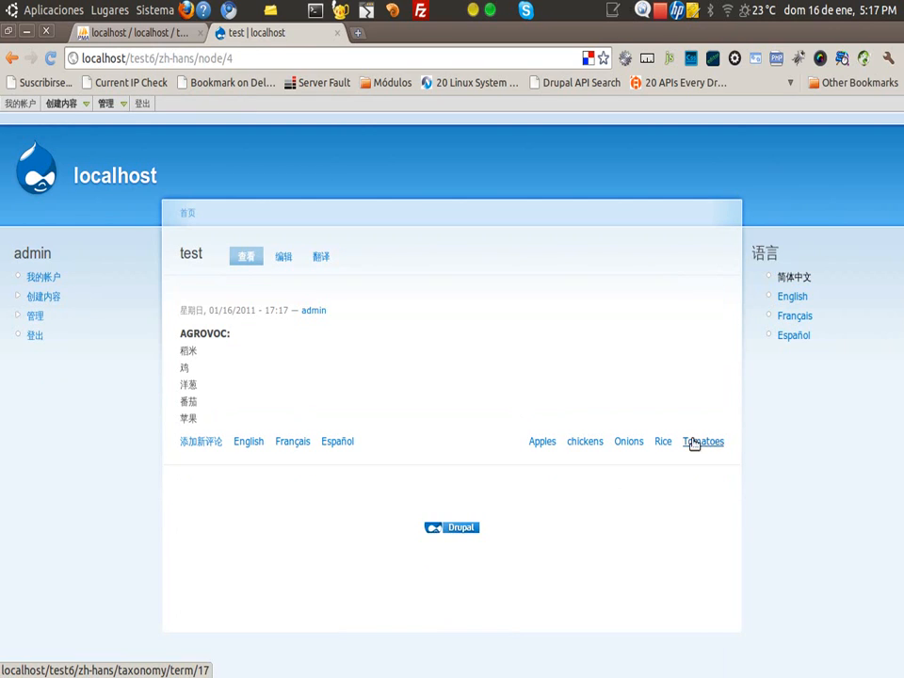
# Save the Chinese story again without changing its fields and check its taxonomy term links.
pyautogui.click(284, 256)
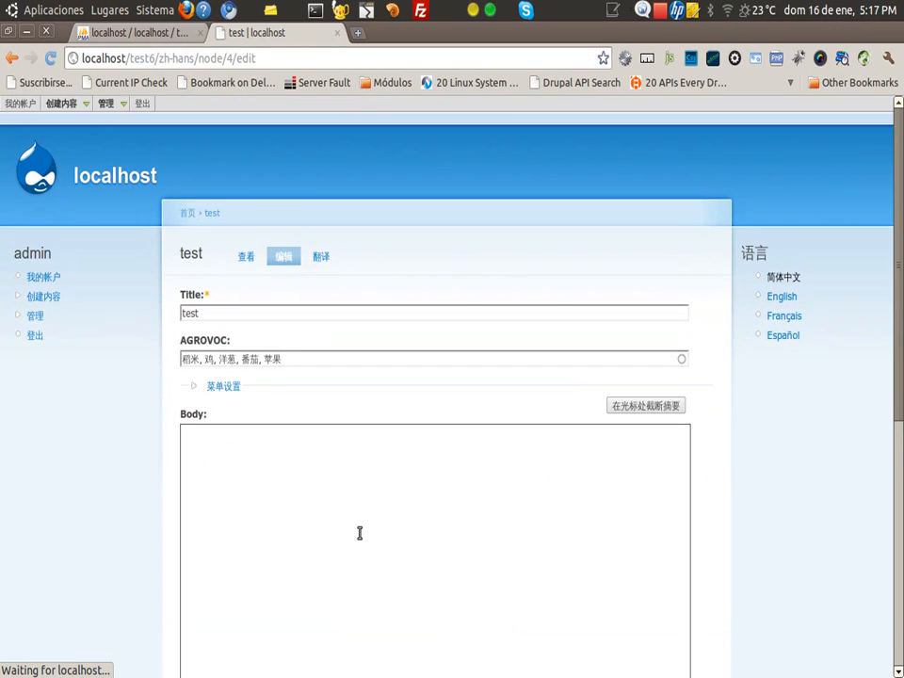
pyautogui.scroll(-5, 329, 533)
pyautogui.click(191, 591)
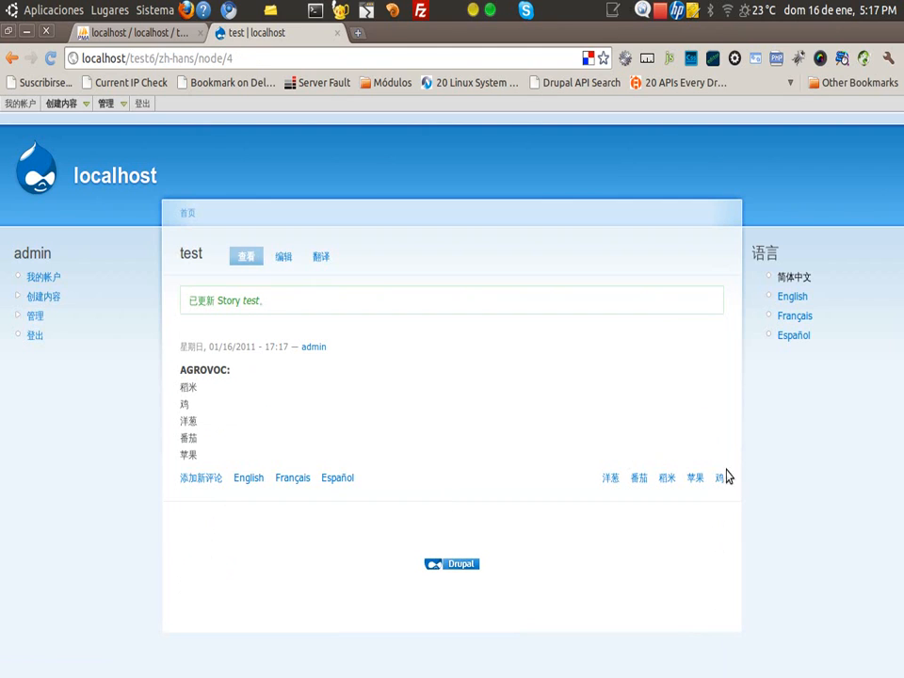
pyautogui.moveTo(726, 478); pyautogui.dragTo(612, 477)
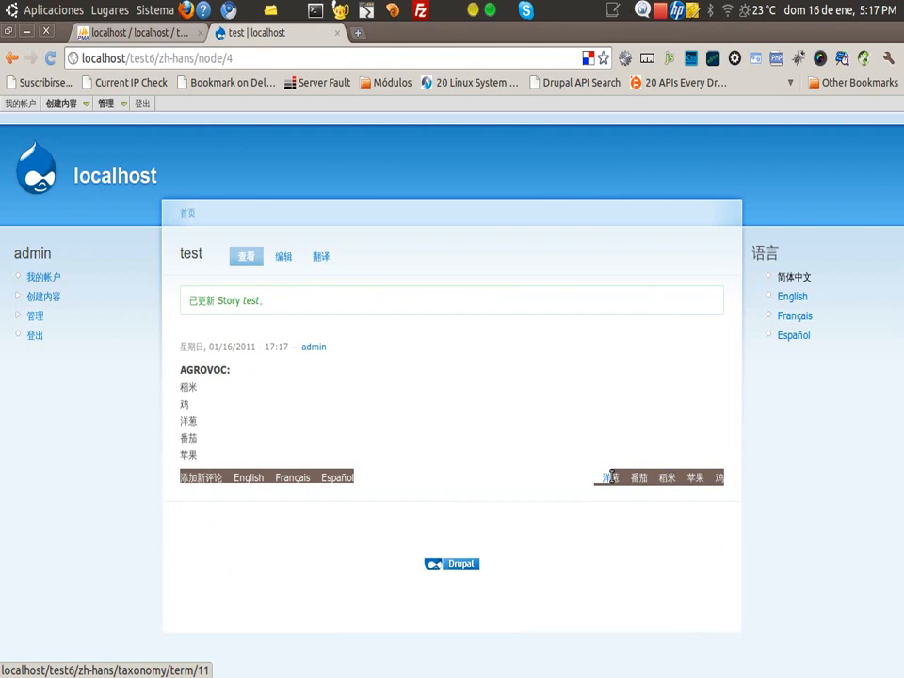
pyautogui.click(623, 449)
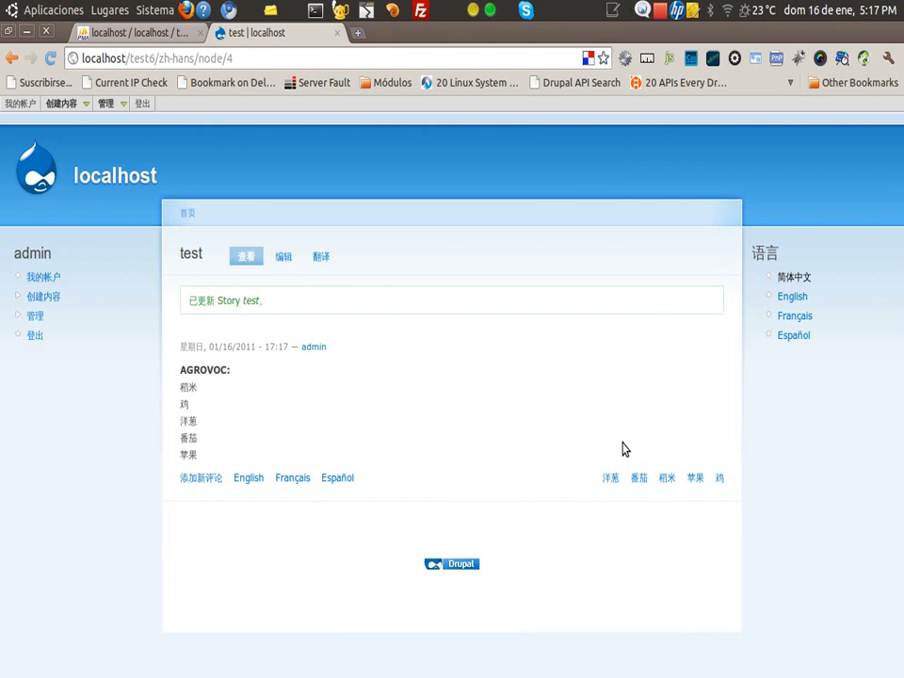
# Add an Italian translation of the English test story, keeping the prefilled AGROVOC terms, and save it.
pyautogui.click(780, 295)
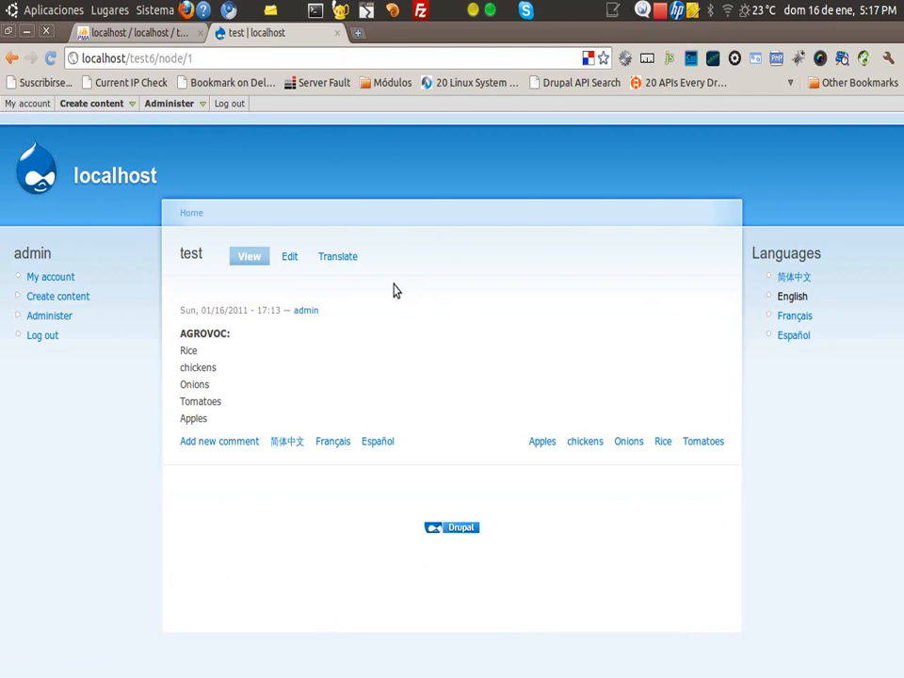
pyautogui.click(348, 259)
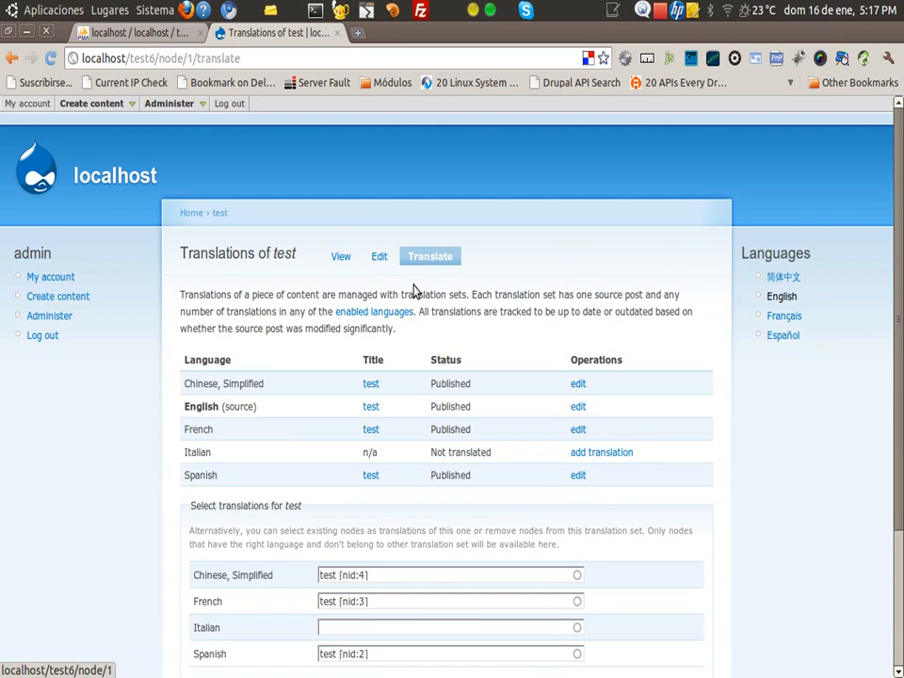
pyautogui.click(586, 454)
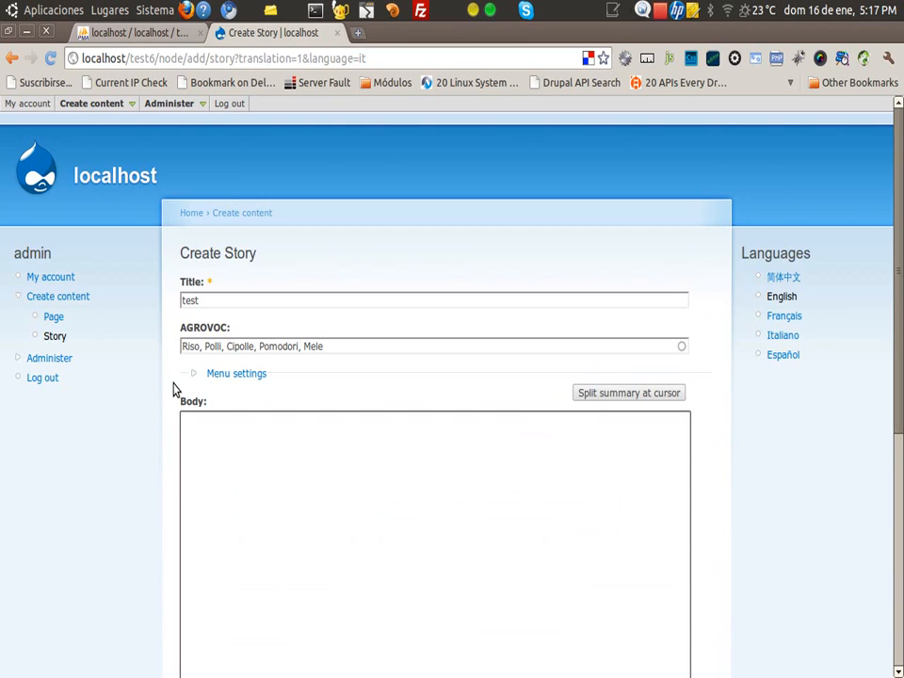
pyautogui.scroll(-1, 173, 388)
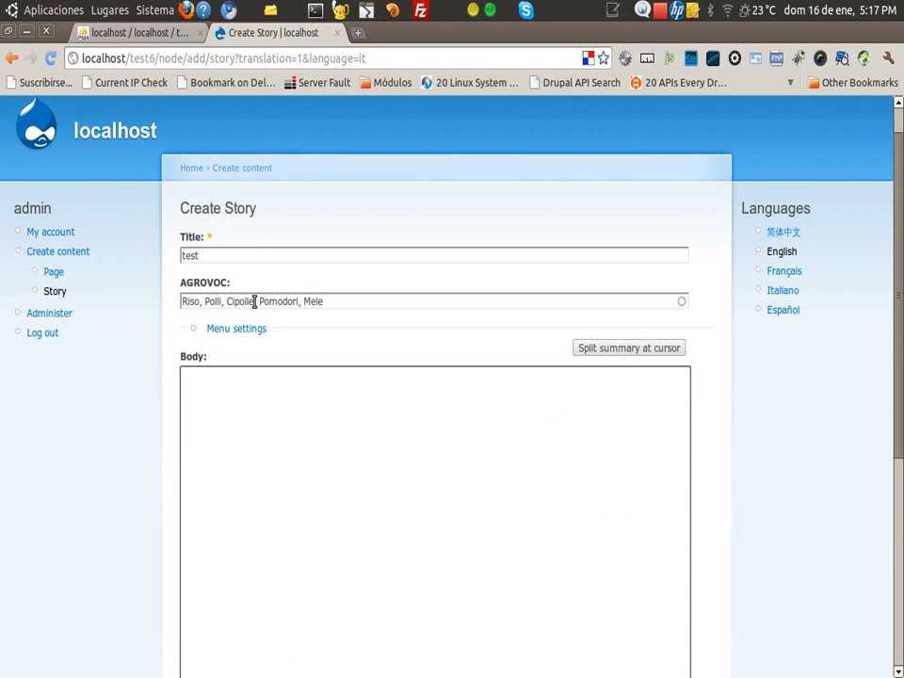
pyautogui.click(329, 303)
pyautogui.click(314, 498)
pyautogui.moveTo(336, 304); pyautogui.dragTo(181, 306)
pyautogui.click(336, 515)
pyautogui.scroll(-5, 336, 515)
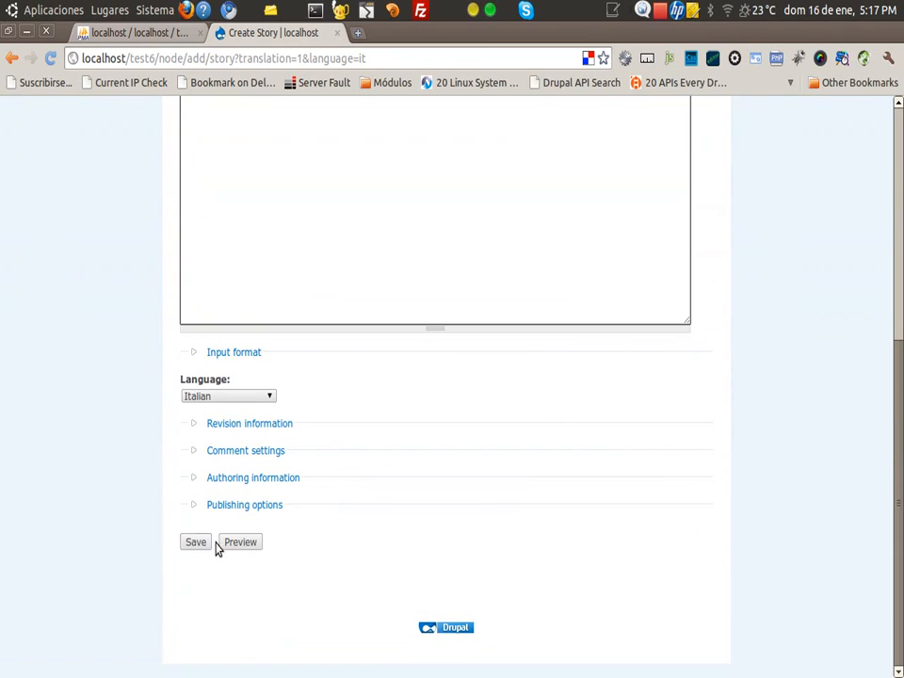
pyautogui.click(195, 543)
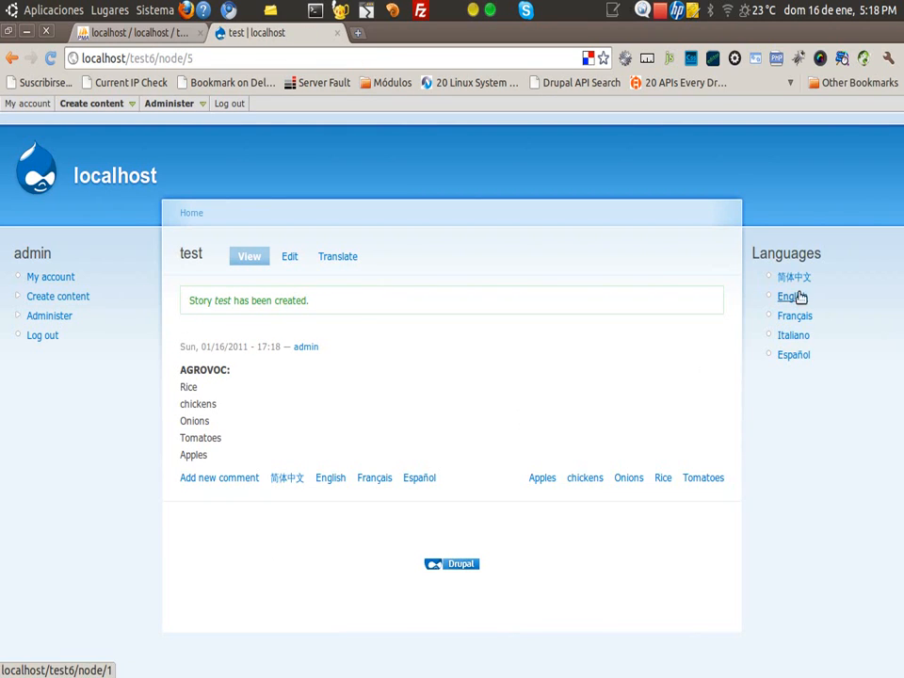
# View the new translation in Italian, open it for editing and save it again without changing its fields.
pyautogui.click(793, 337)
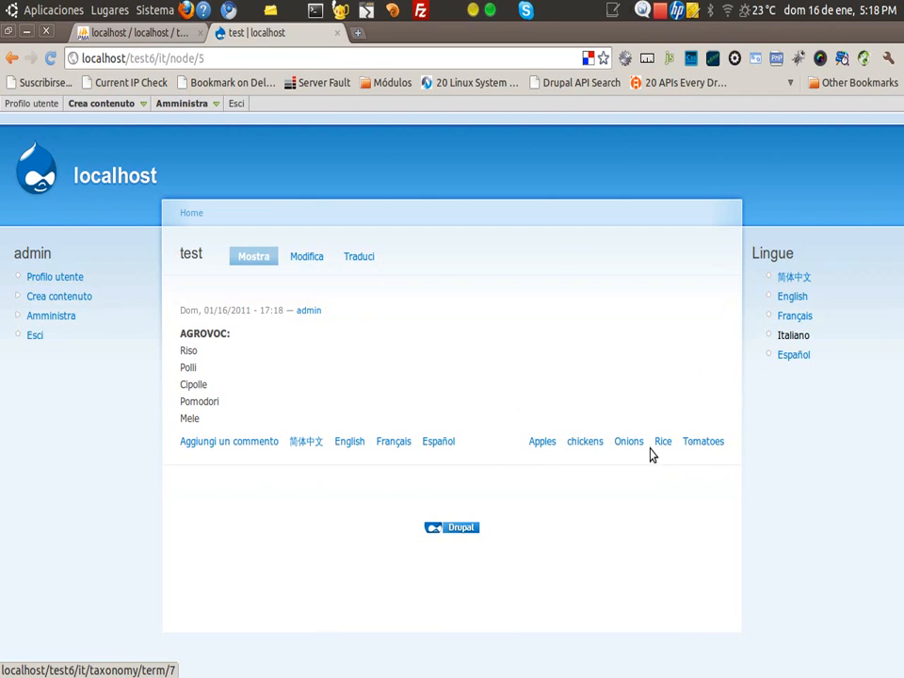
pyautogui.click(307, 258)
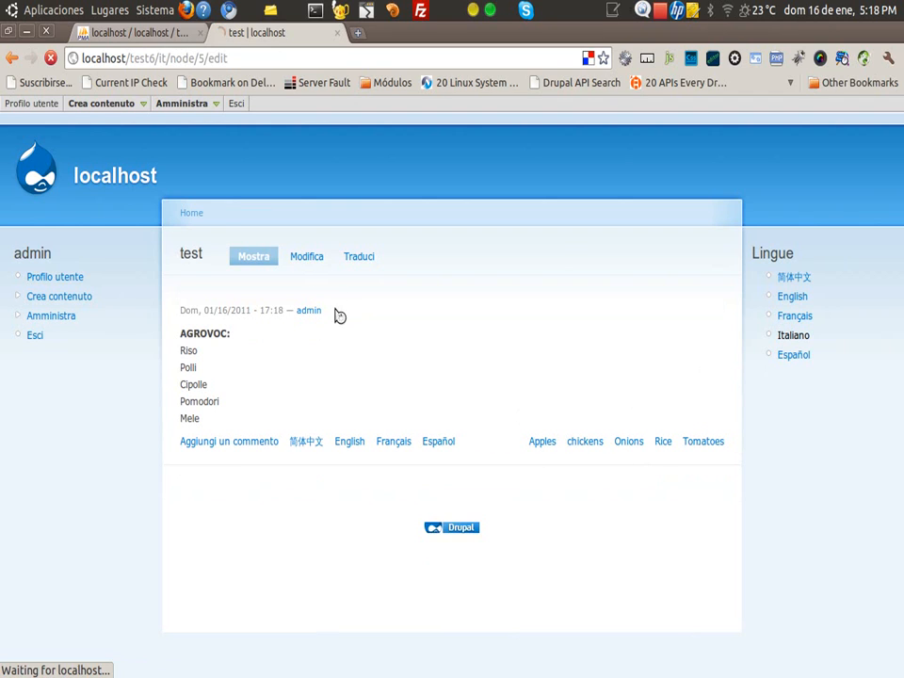
pyautogui.scroll(-8, 317, 489)
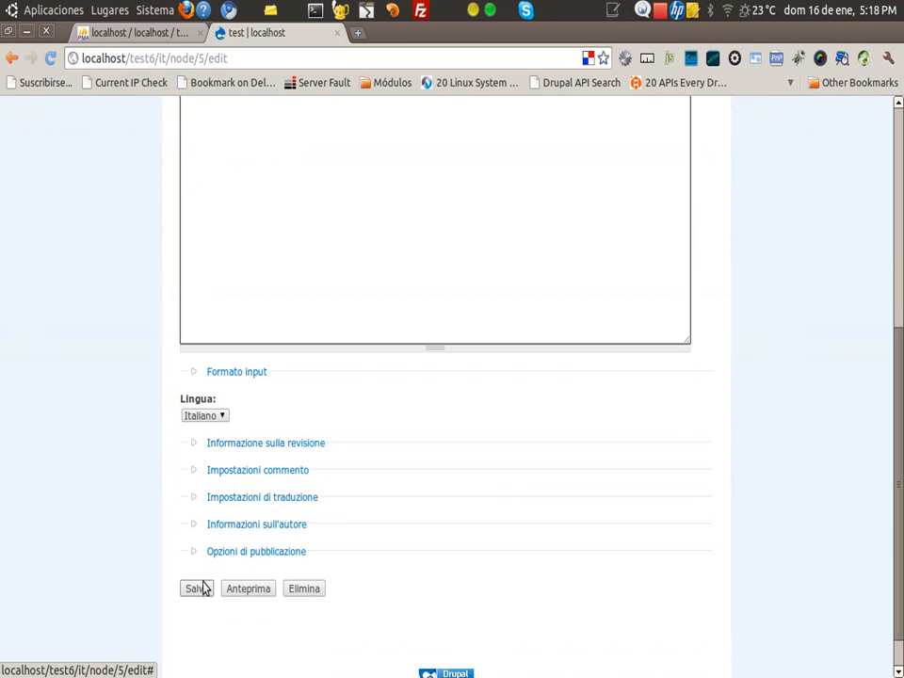
pyautogui.click(199, 588)
pyautogui.scroll(5, 497, 430)
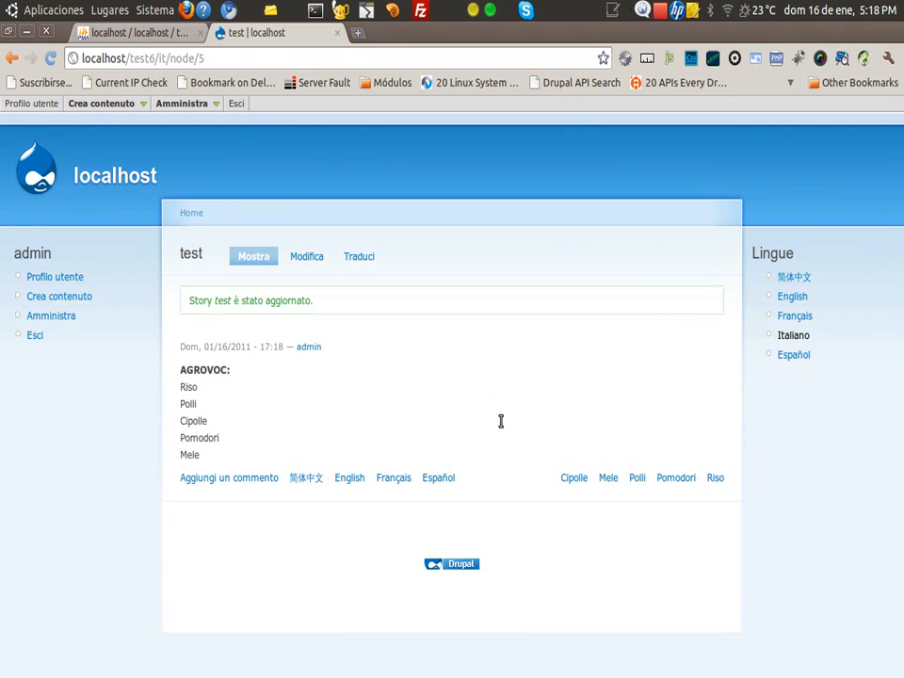
# Go through the Spanish, Chinese, English, French and Italian versions of the story and compare their taxonomy term links.
pyautogui.click(790, 355)
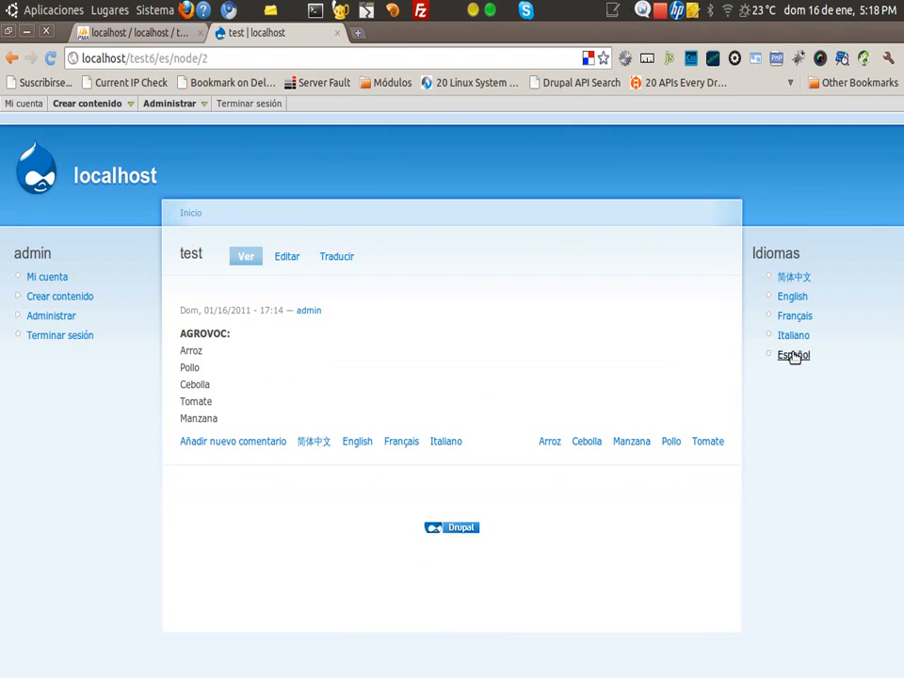
pyautogui.click(796, 277)
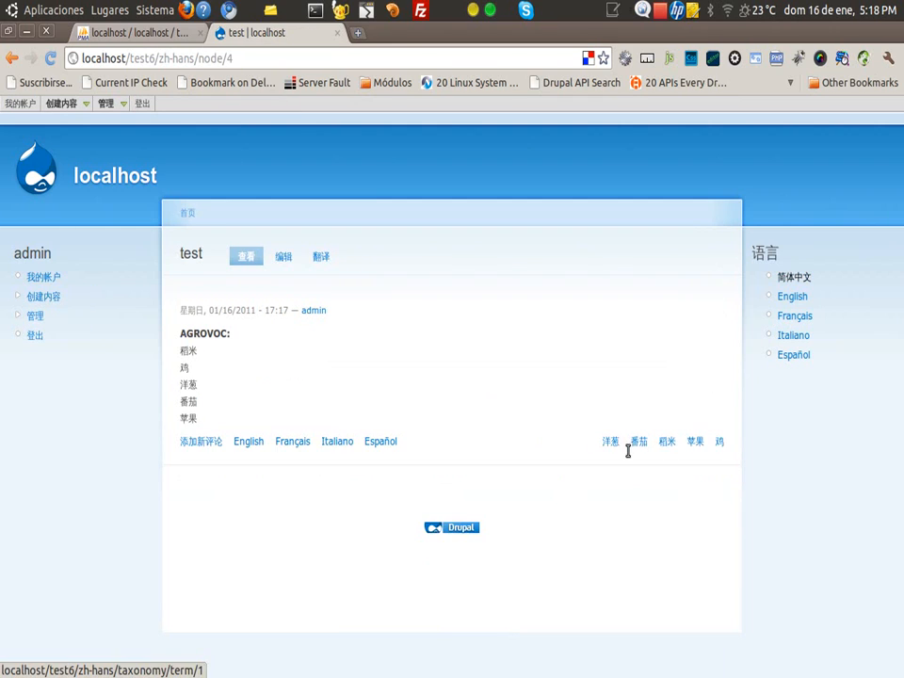
pyautogui.tripleClick(608, 445)
pyautogui.click(589, 410)
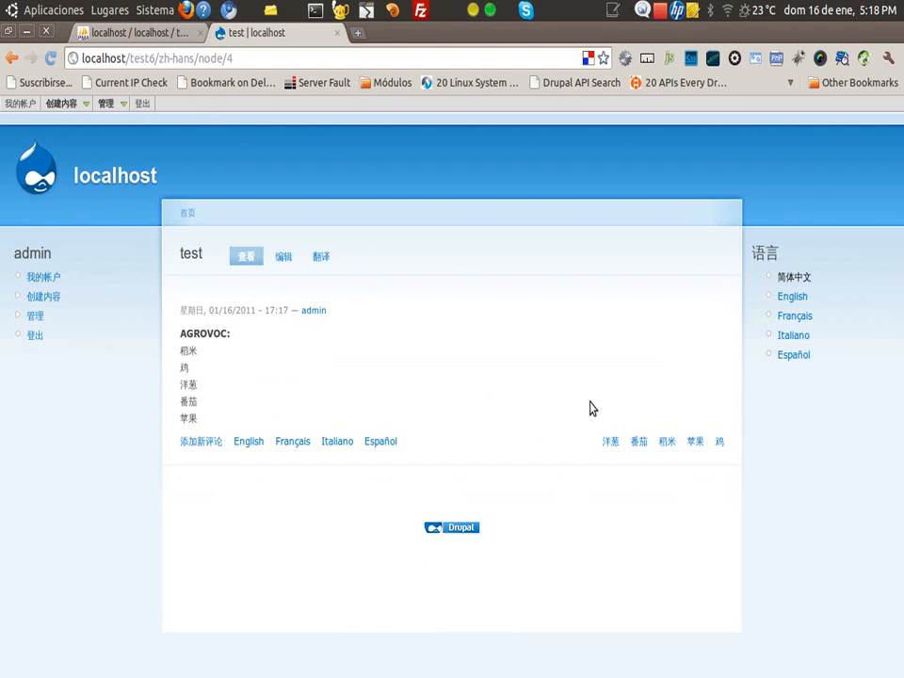
pyautogui.click(796, 298)
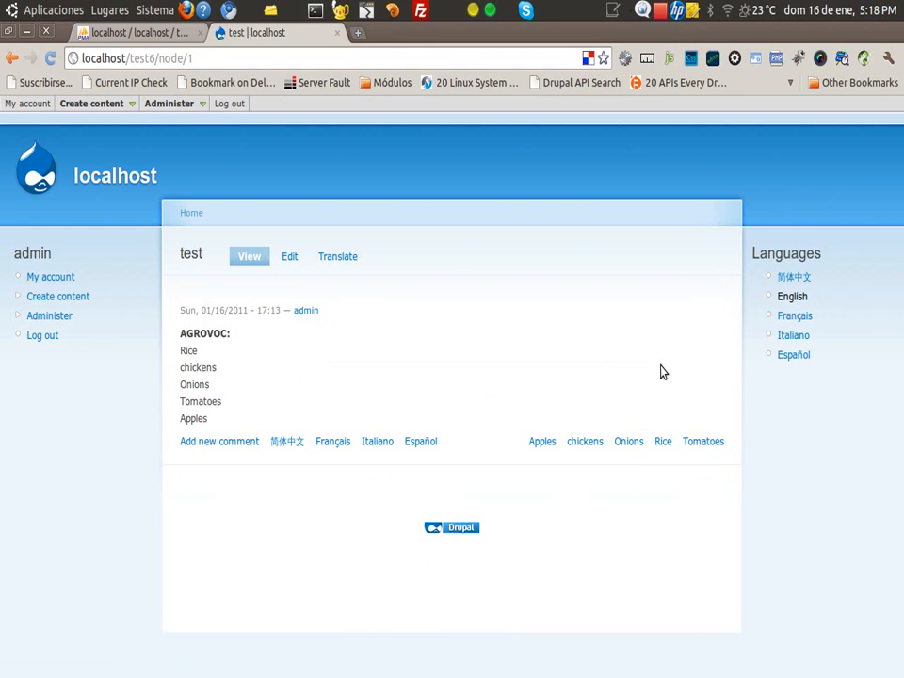
pyautogui.click(782, 318)
pyautogui.tripleClick(597, 442)
pyautogui.click(538, 448)
pyautogui.click(794, 337)
pyautogui.tripleClick(575, 442)
pyautogui.click(607, 383)
pyautogui.click(796, 353)
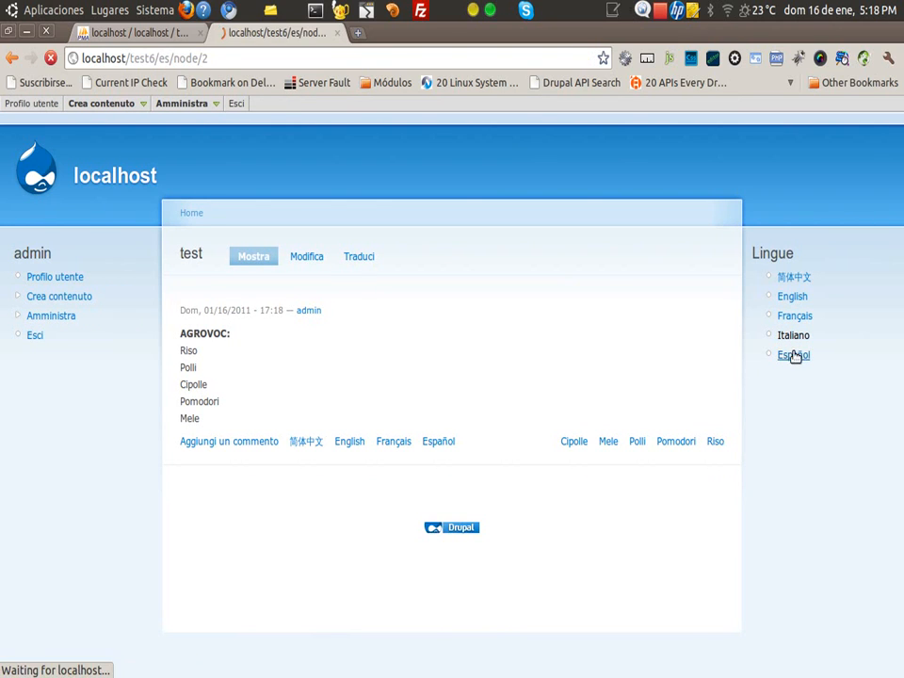
# Open the taxonomy administration in a new tab and switch its page to English.
pyautogui.tripleClick(563, 441)
pyautogui.click(568, 386)
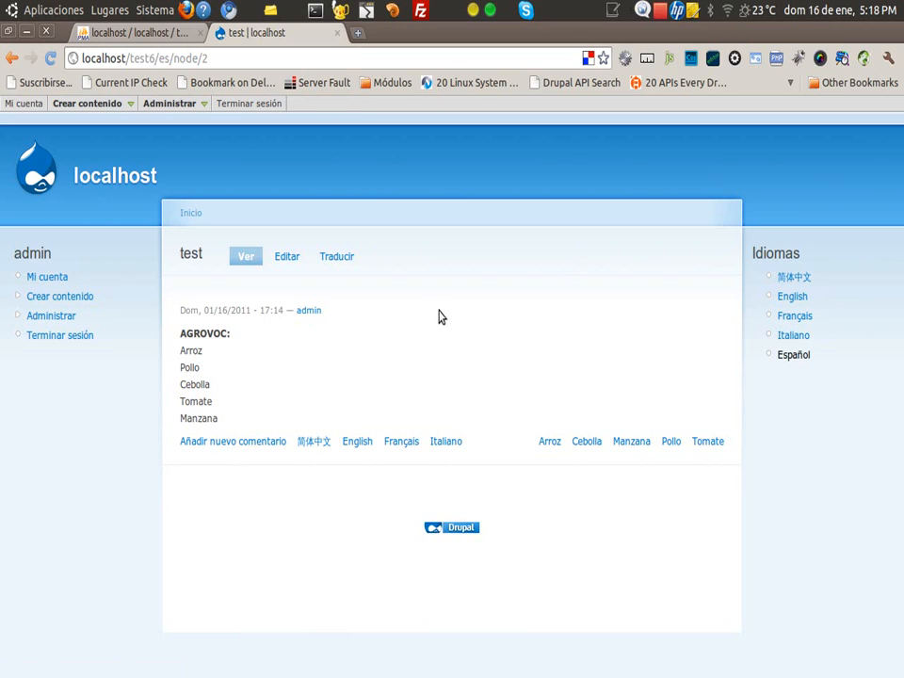
pyautogui.moveTo(178, 105)
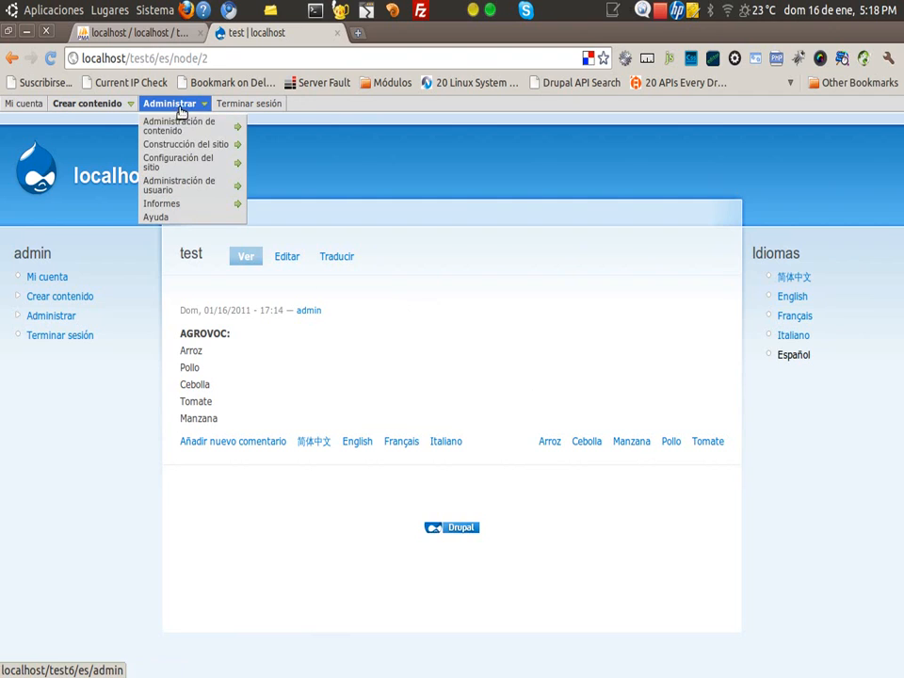
pyautogui.moveTo(178, 126)
pyautogui.middleClick(296, 179)
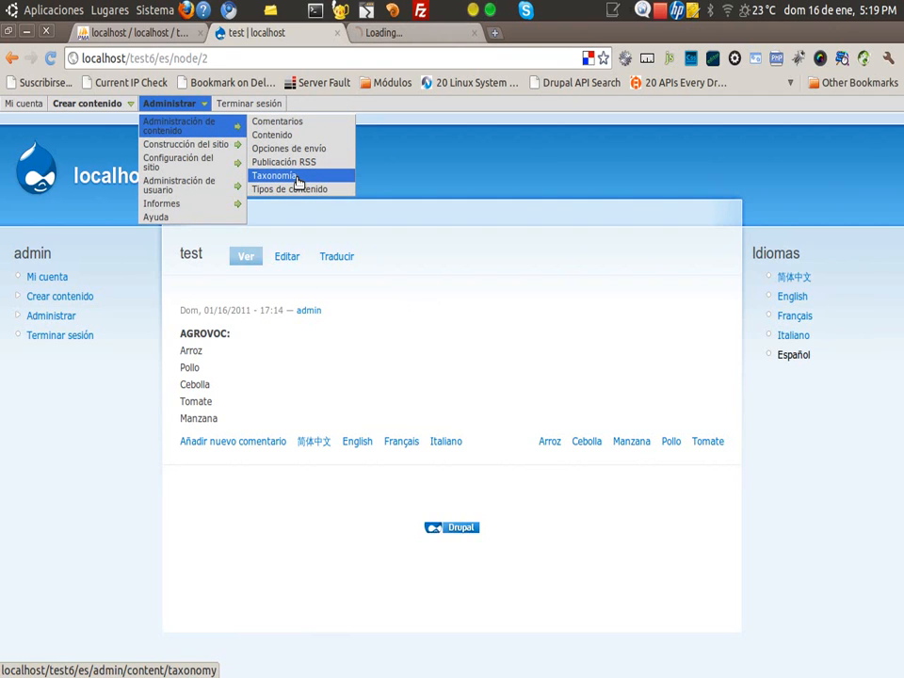
pyautogui.click(407, 35)
pyautogui.click(782, 295)
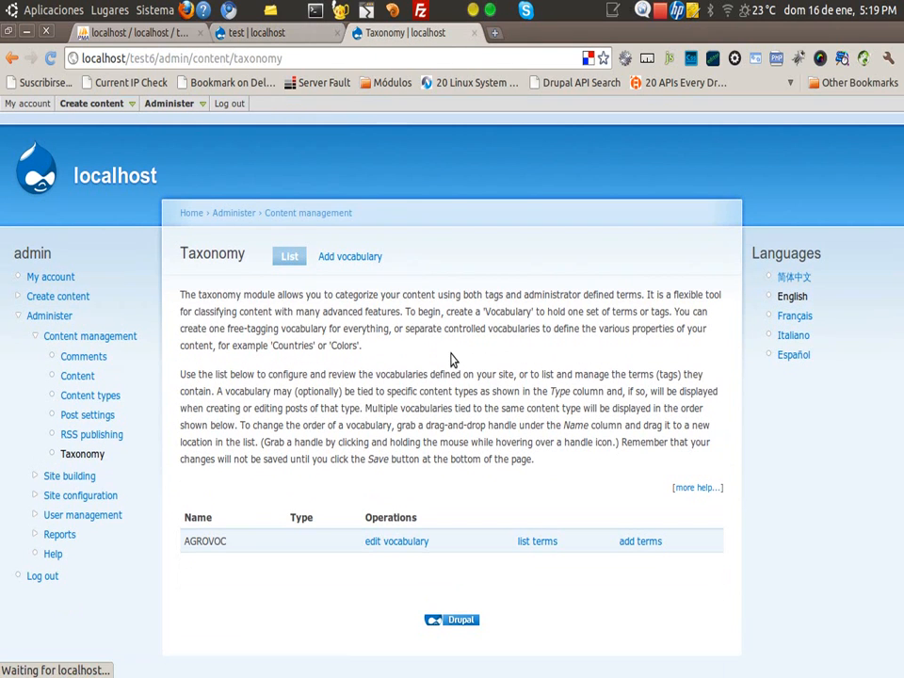
# List the AGROVOC vocabulary's terms and examine their translation table across the five languages.
pyautogui.click(534, 542)
pyautogui.click(462, 257)
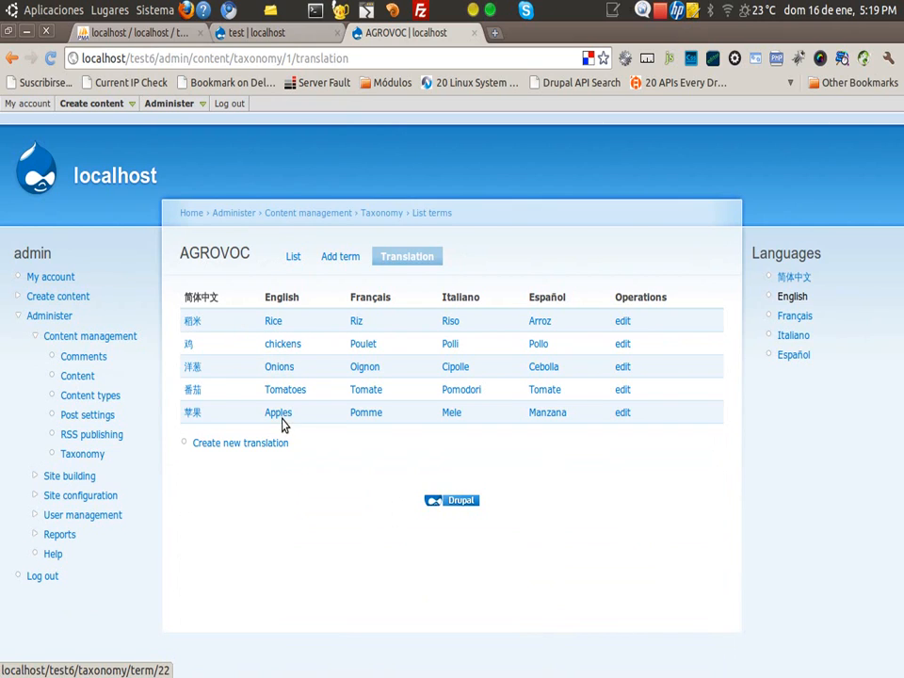
pyautogui.moveTo(659, 429); pyautogui.dragTo(222, 323)
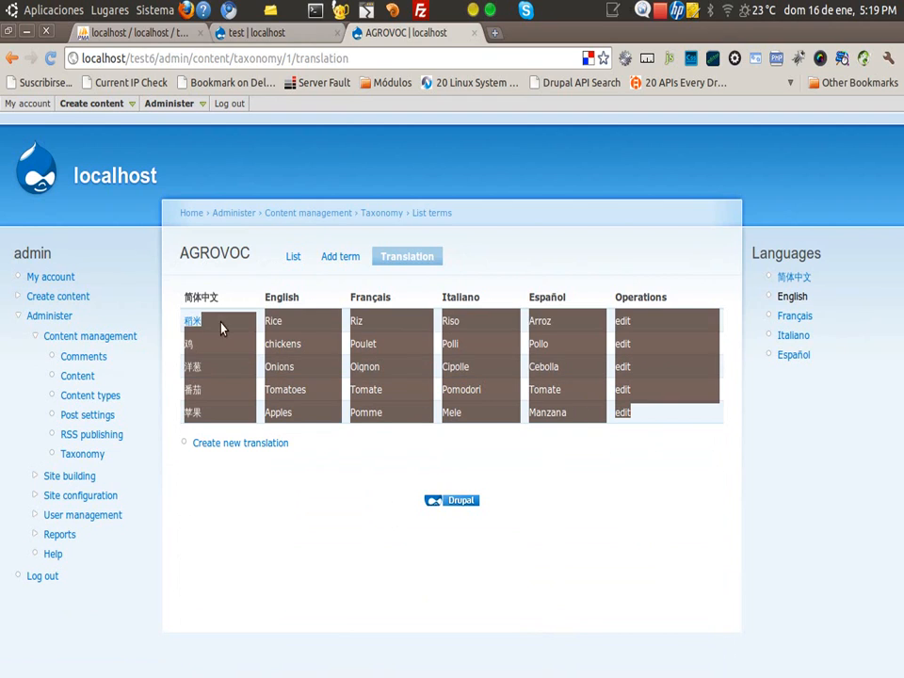
pyautogui.click(276, 296)
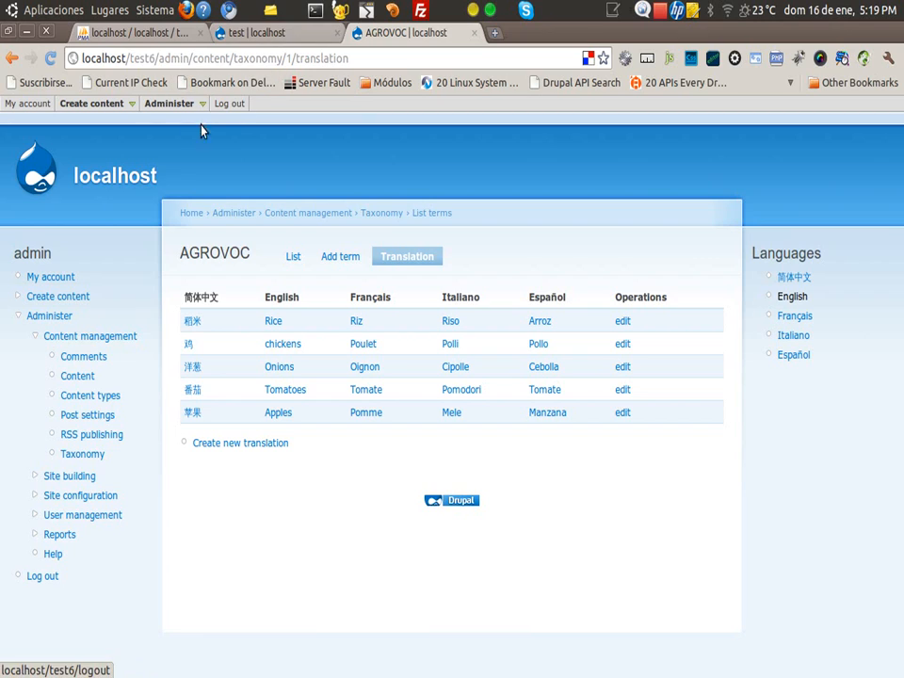
# Open the Story content type's field display settings, checking how the AGROVOC terms appear on the Spanish story.
pyautogui.moveTo(189, 128)
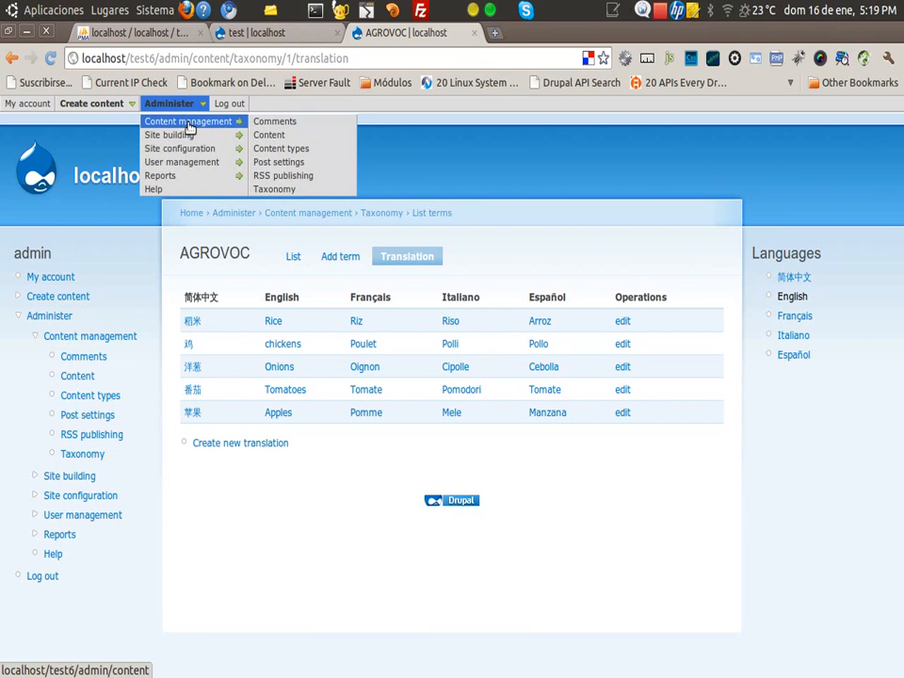
pyautogui.click(281, 148)
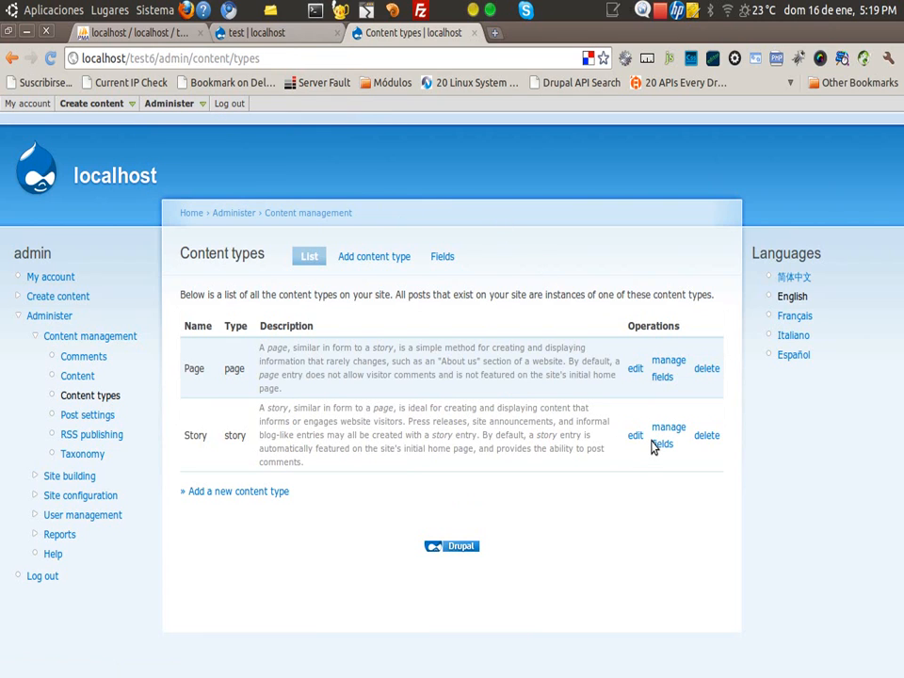
pyautogui.click(656, 429)
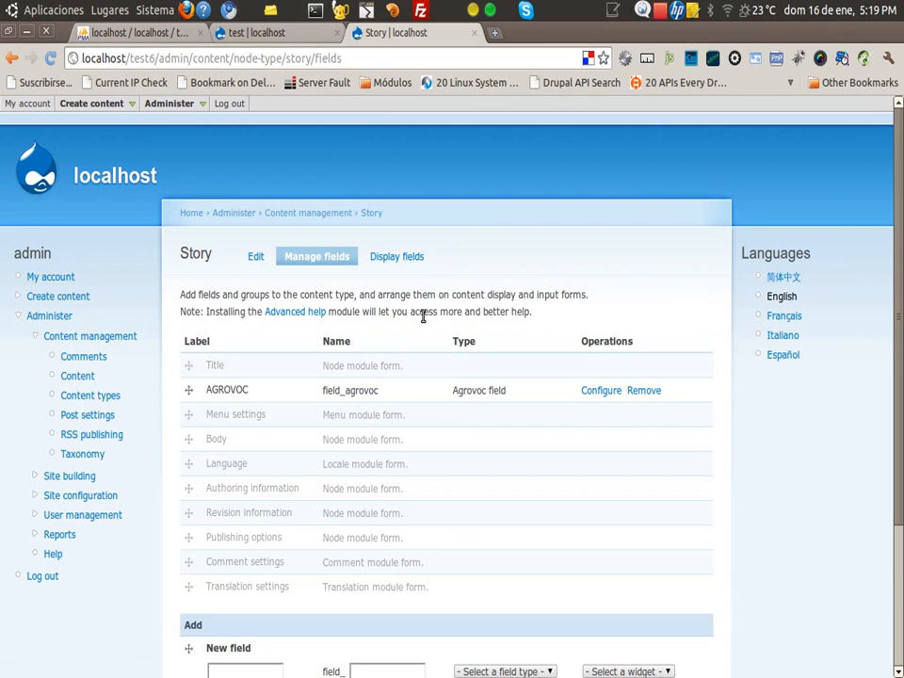
pyautogui.click(280, 36)
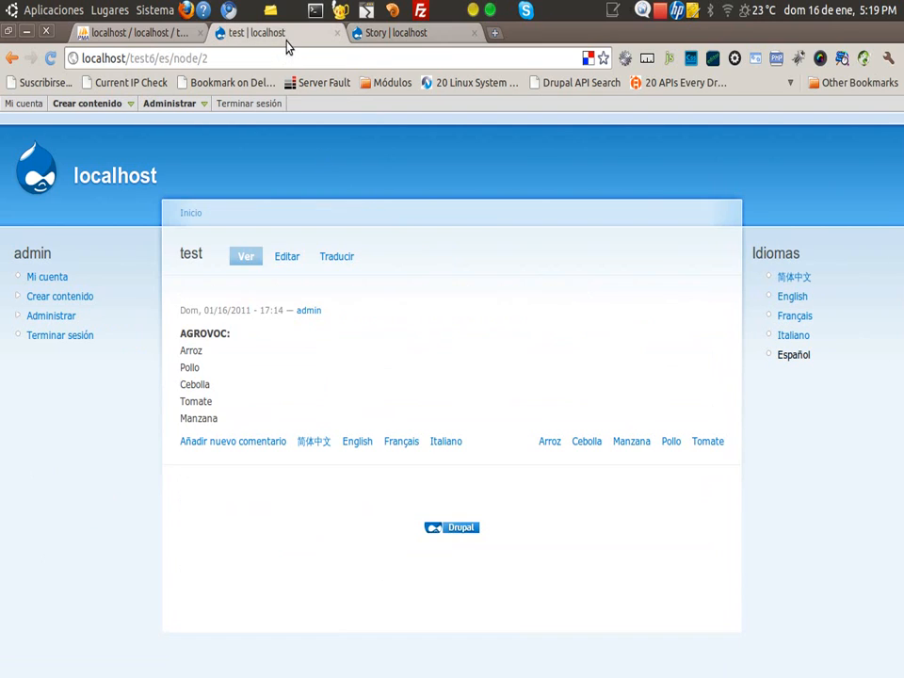
pyautogui.moveTo(202, 351); pyautogui.dragTo(191, 350)
pyautogui.click(388, 32)
pyautogui.click(405, 257)
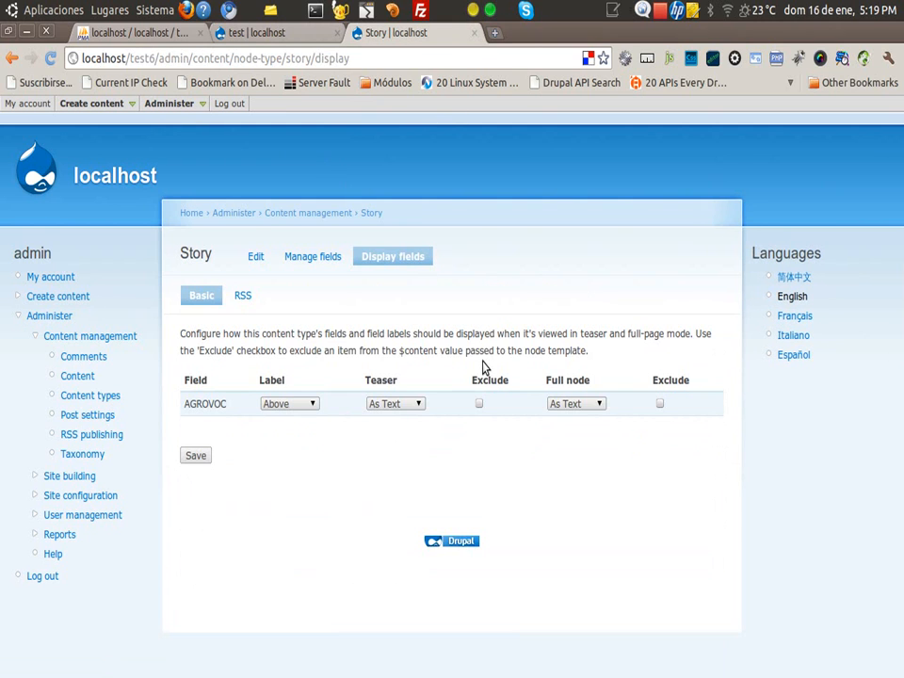
# Set the AGROVOC field's full node display to As Link and save the settings.
pyautogui.click(576, 404)
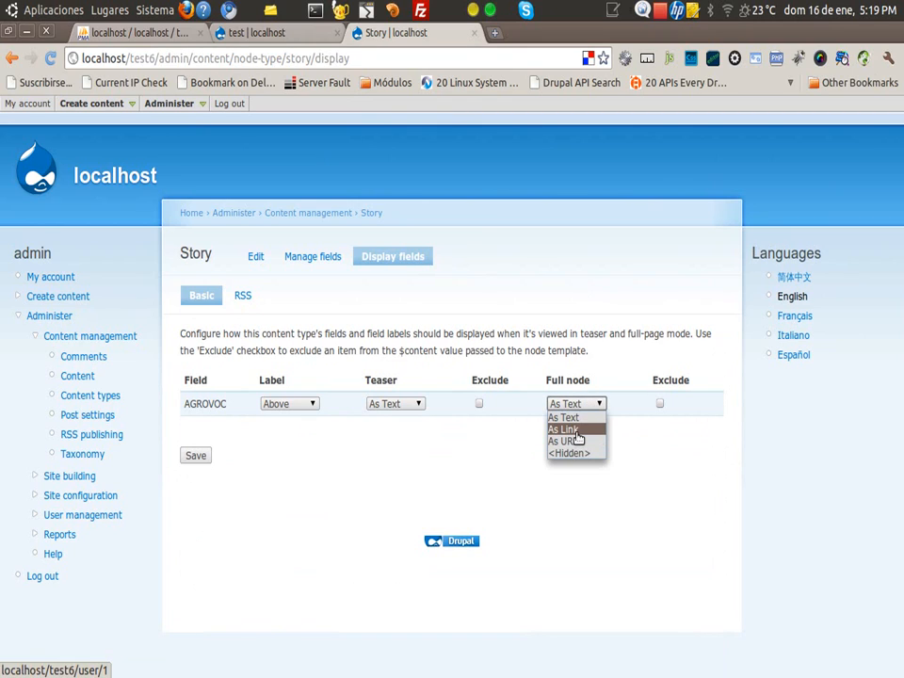
pyautogui.click(576, 429)
pyautogui.click(193, 457)
# Reload the Spanish story and follow its AGROVOC field links for Arroz, Cebolla and Manzana, returning to the story each time.
pyautogui.click(282, 35)
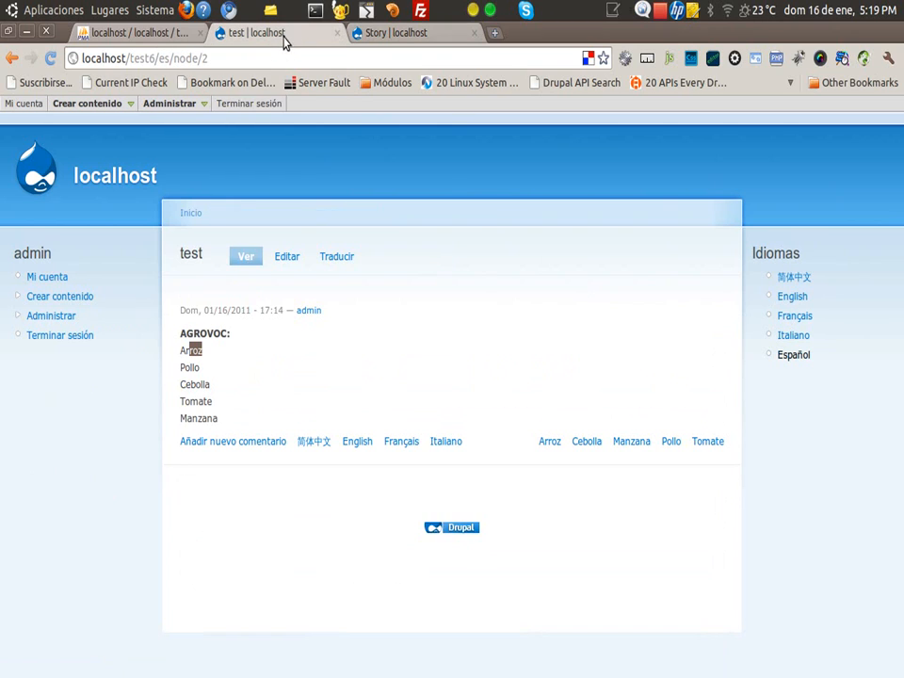
pyautogui.click(244, 257)
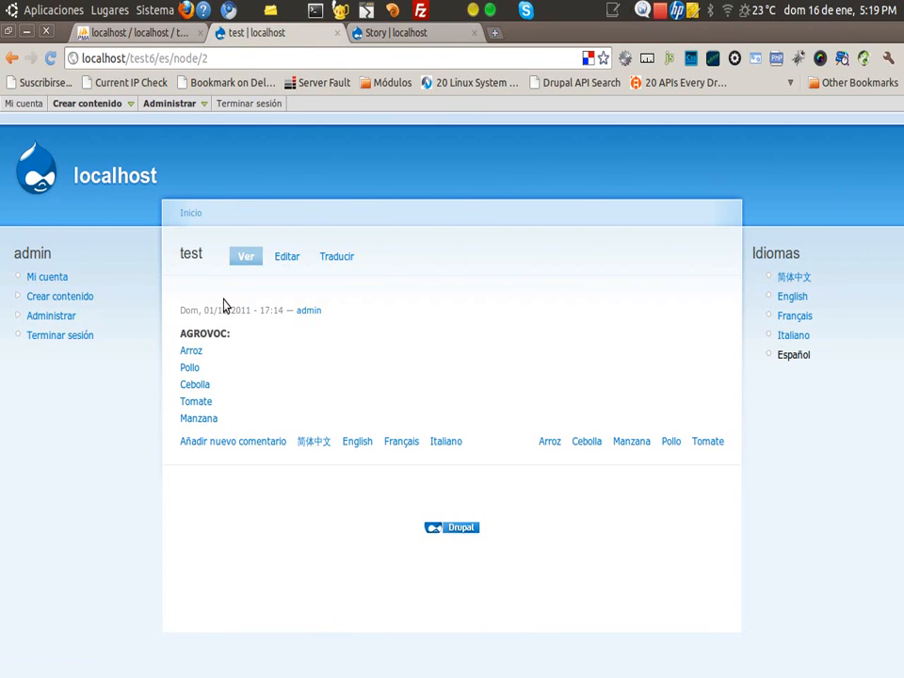
pyautogui.click(192, 352)
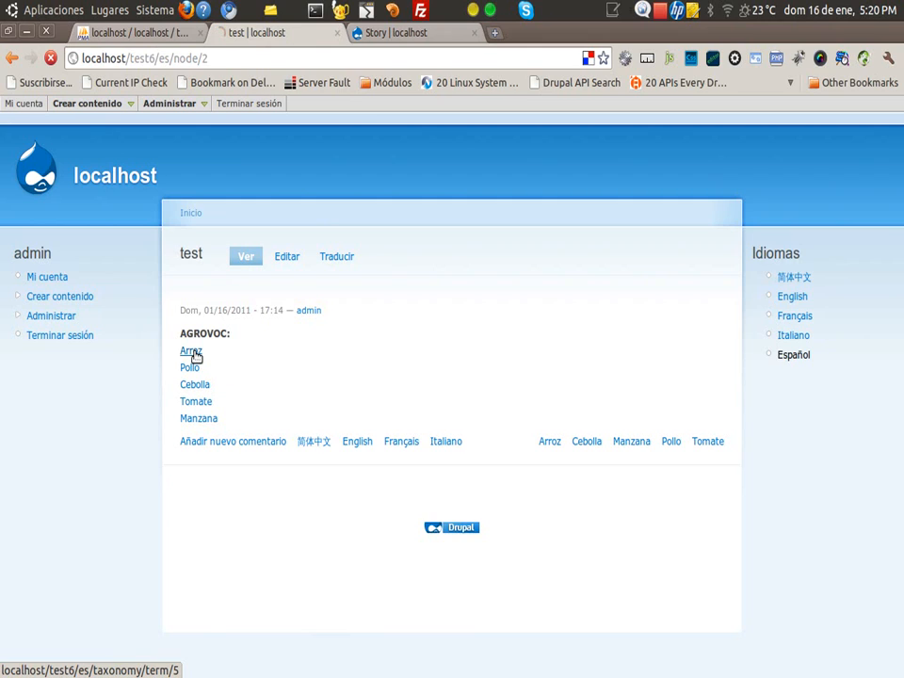
pyautogui.click(12, 58)
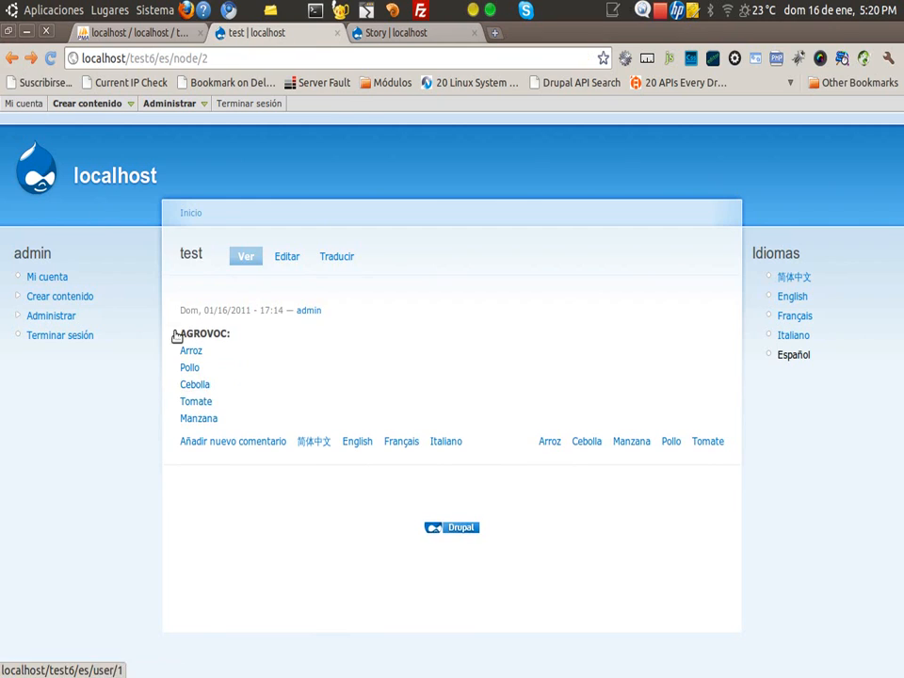
pyautogui.click(197, 384)
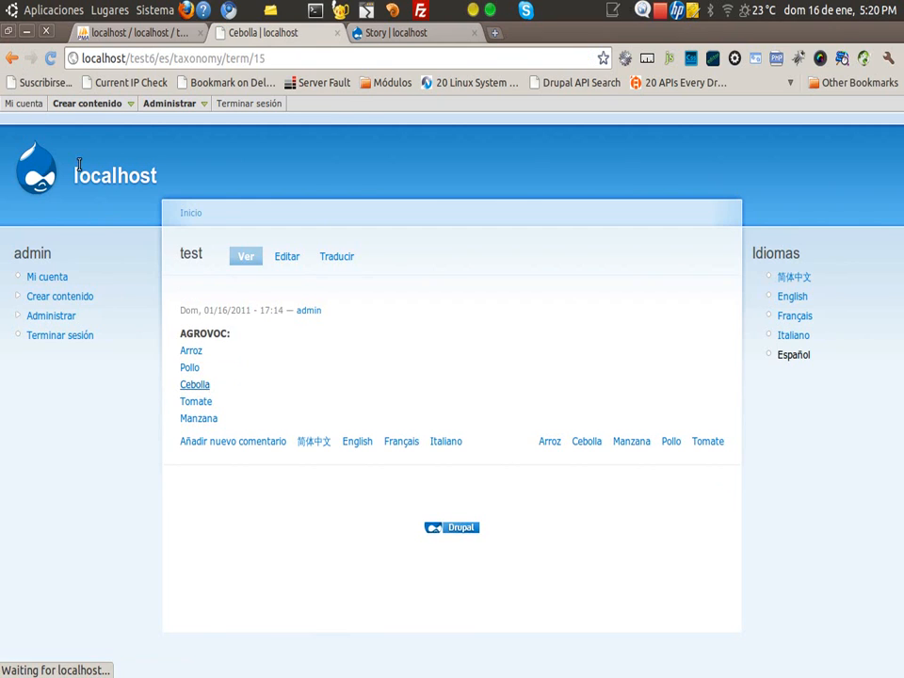
pyautogui.click(12, 59)
pyautogui.click(209, 420)
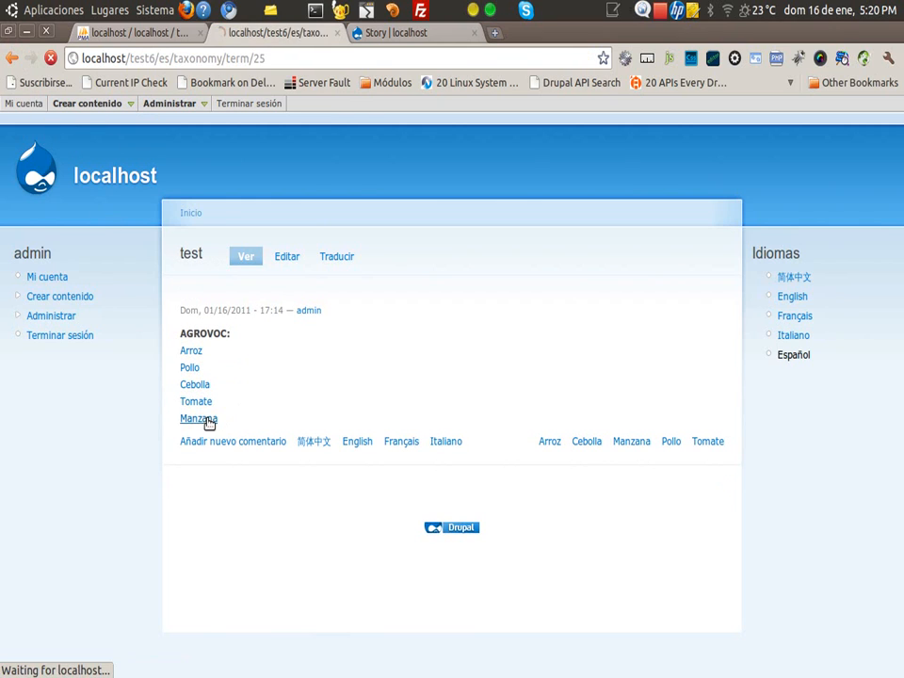
pyautogui.click(11, 58)
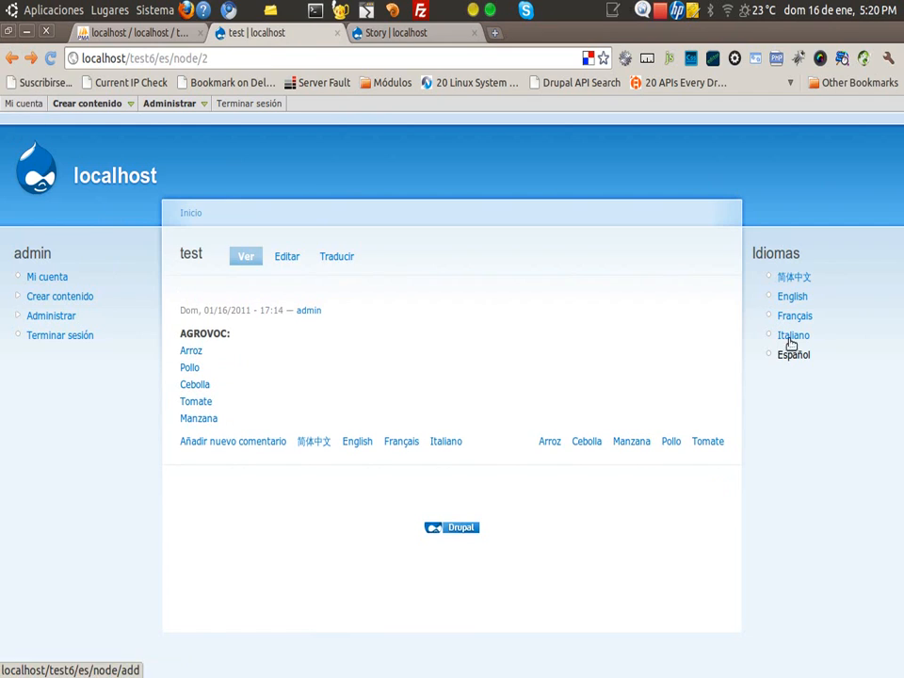
# Switch the story to English, follow its Rice link in the AGROVOC field and return to the story.
pyautogui.click(792, 295)
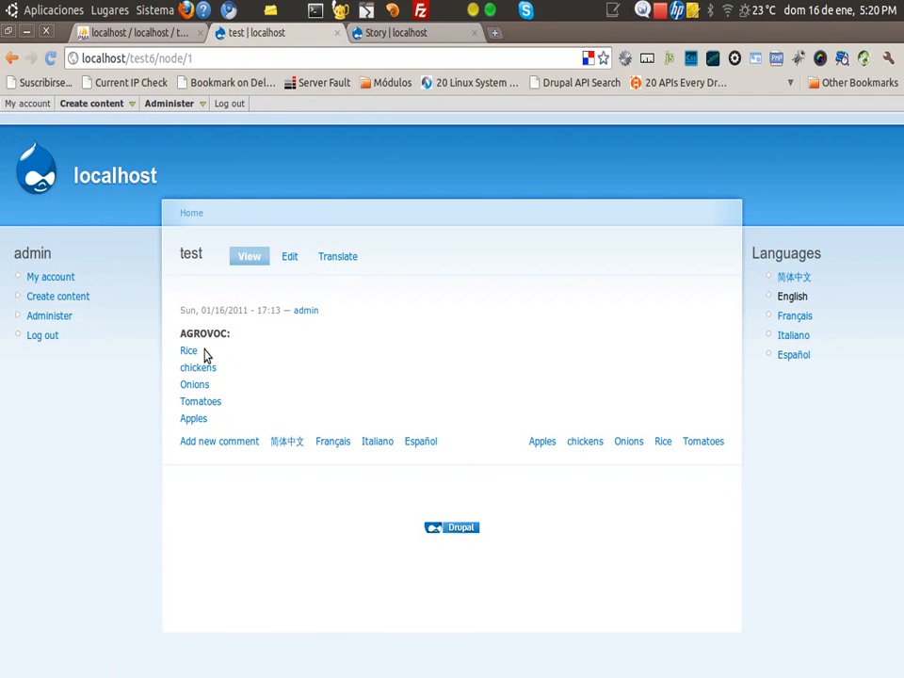
pyautogui.click(192, 351)
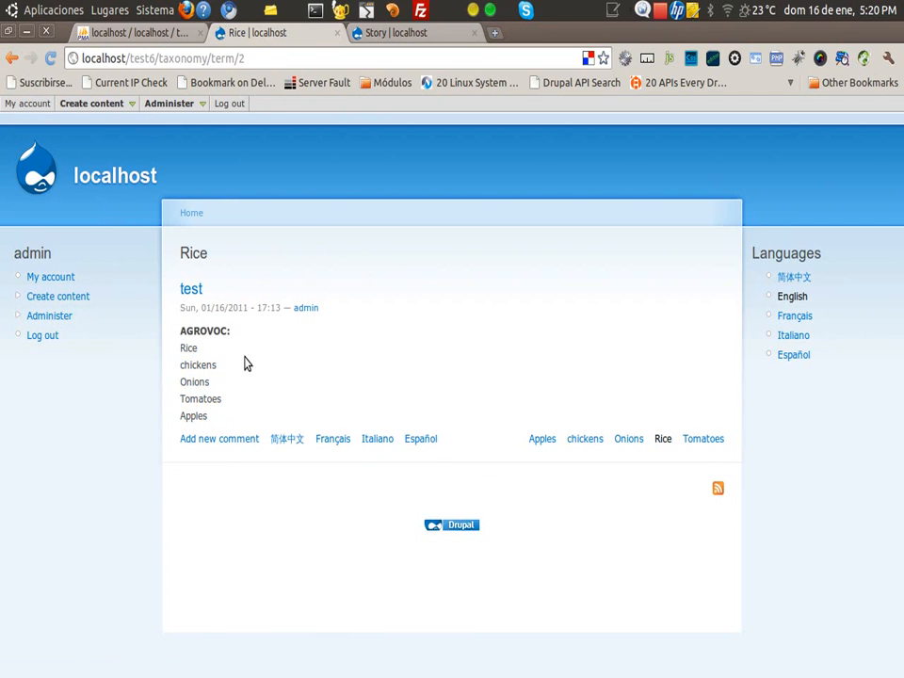
pyautogui.click(11, 57)
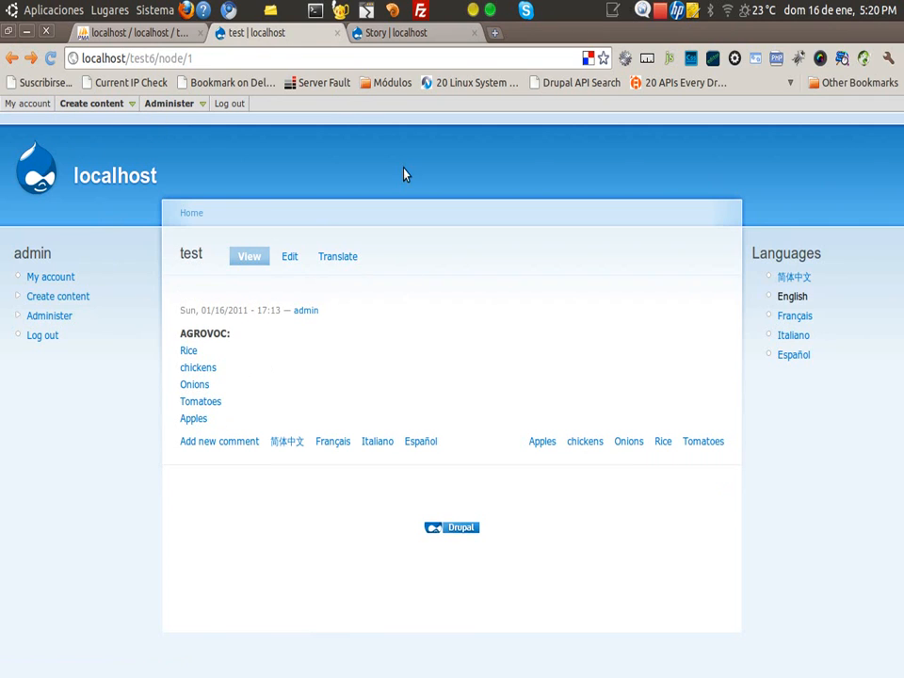
# Set the Story type's AGROVOC field to display As URI in full node view and save the settings.
pyautogui.click(403, 34)
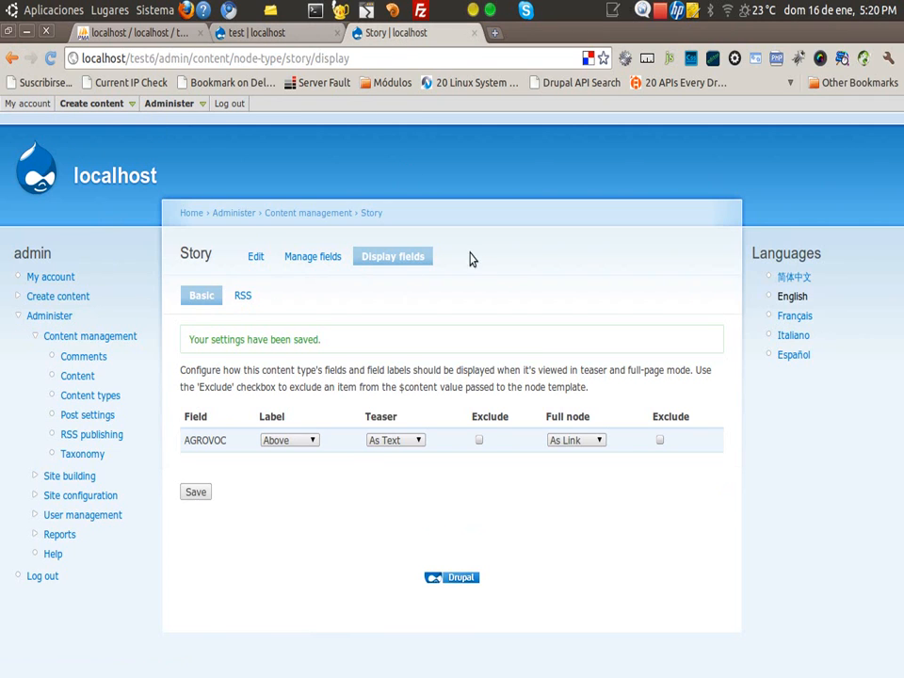
pyautogui.click(570, 440)
pyautogui.click(563, 476)
pyautogui.click(205, 491)
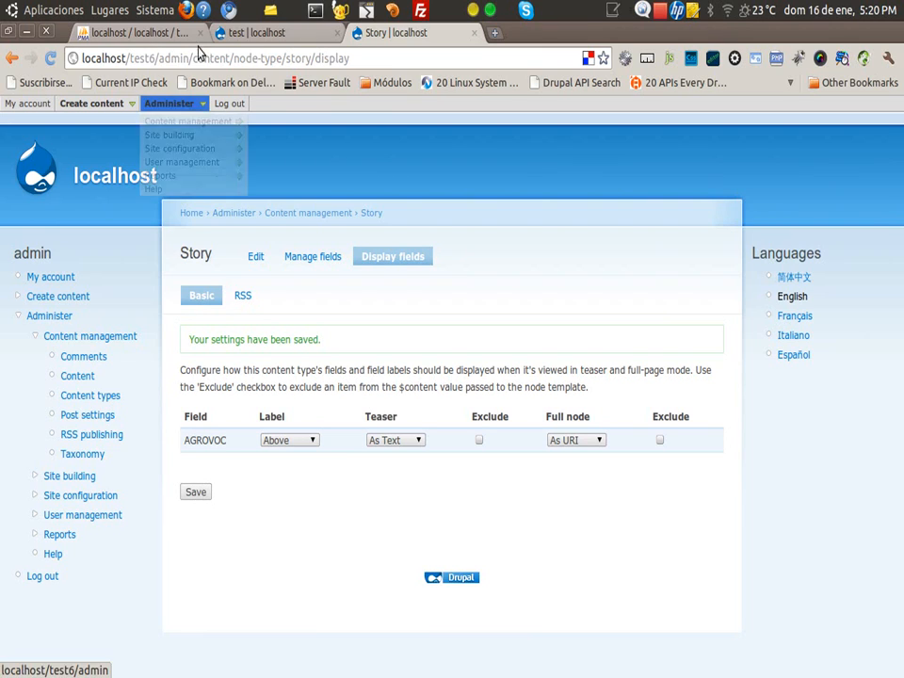
# Reload the English story and open the Rice term's AGROVOC URI in a new tab.
pyautogui.click(247, 36)
pyautogui.click(794, 298)
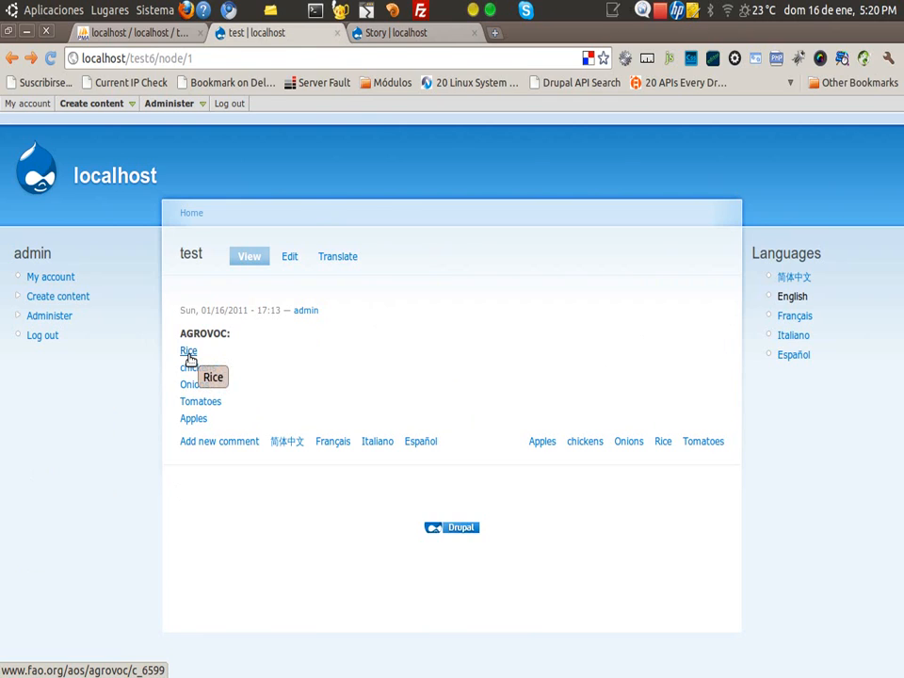
pyautogui.middleClick(188, 353)
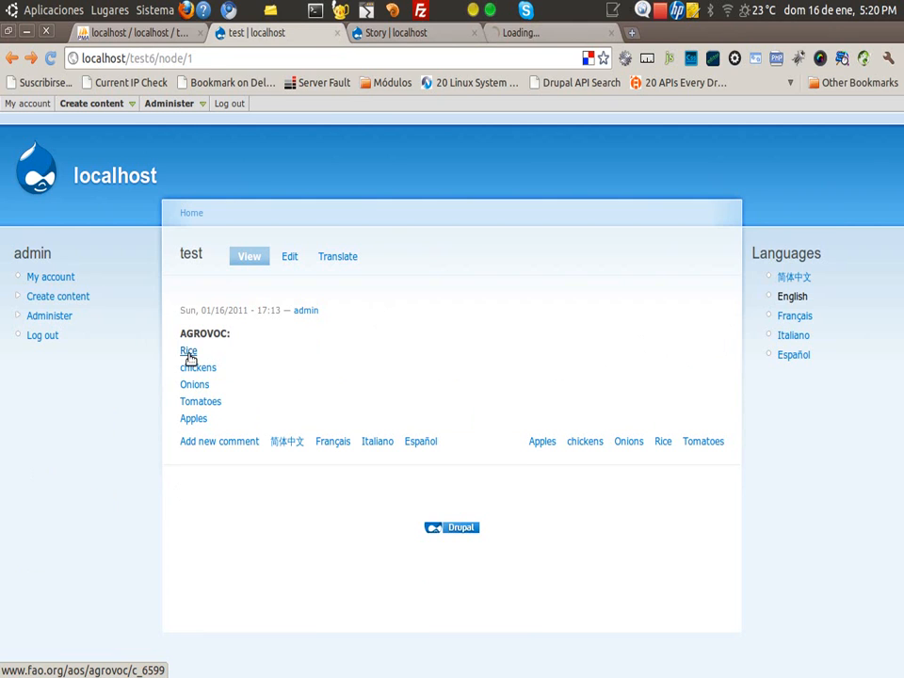
pyautogui.click(555, 38)
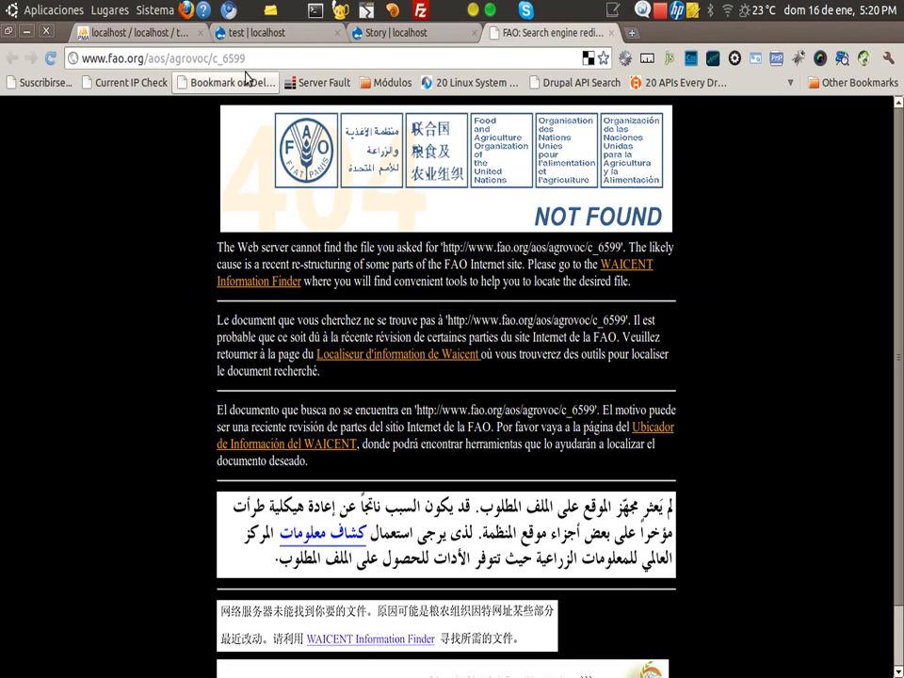
# Examine the FAO web address of the Rice term and close its tab.
pyautogui.click(118, 61)
pyautogui.click(119, 61)
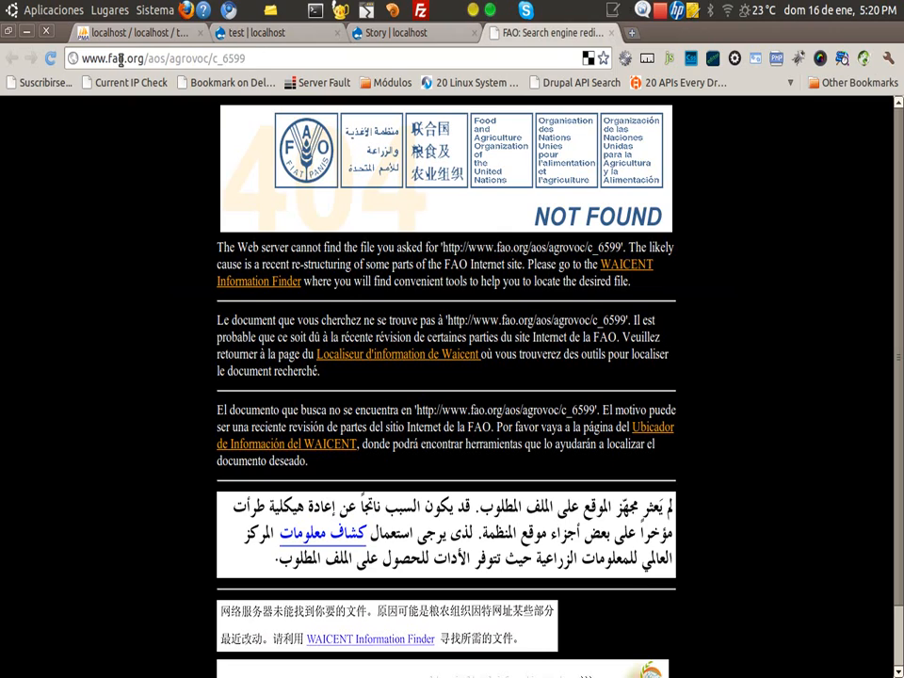
pyautogui.moveTo(84, 58); pyautogui.dragTo(287, 58)
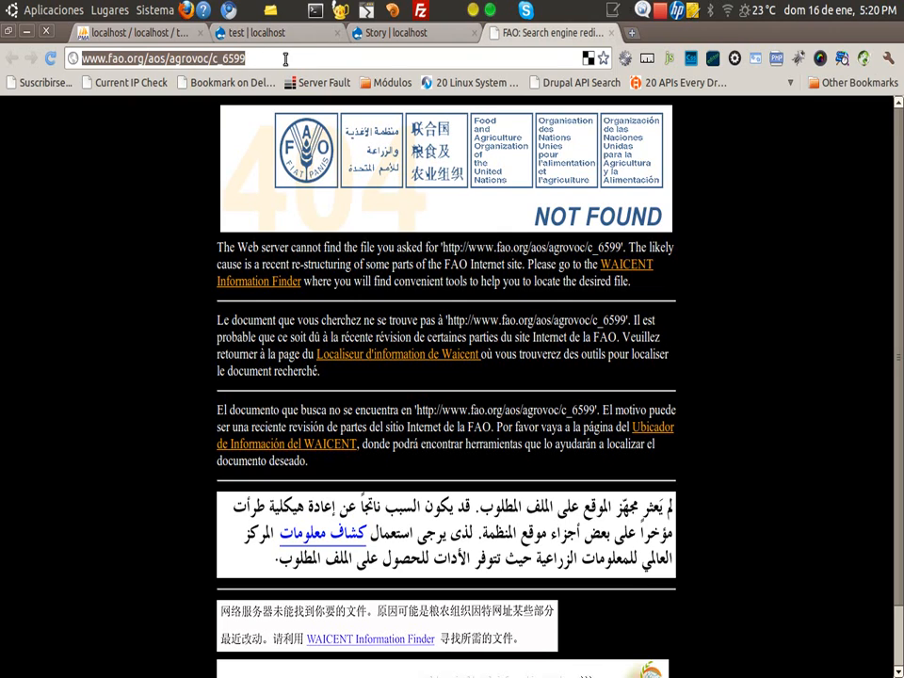
pyautogui.click(292, 58)
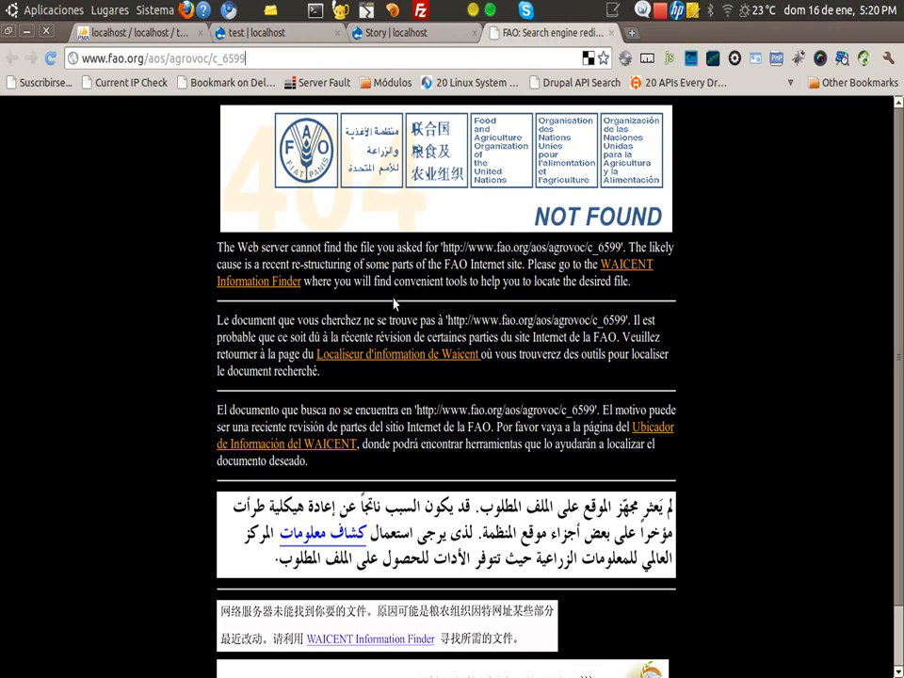
pyautogui.moveTo(246, 59); pyautogui.dragTo(80, 59)
pyautogui.click(139, 158)
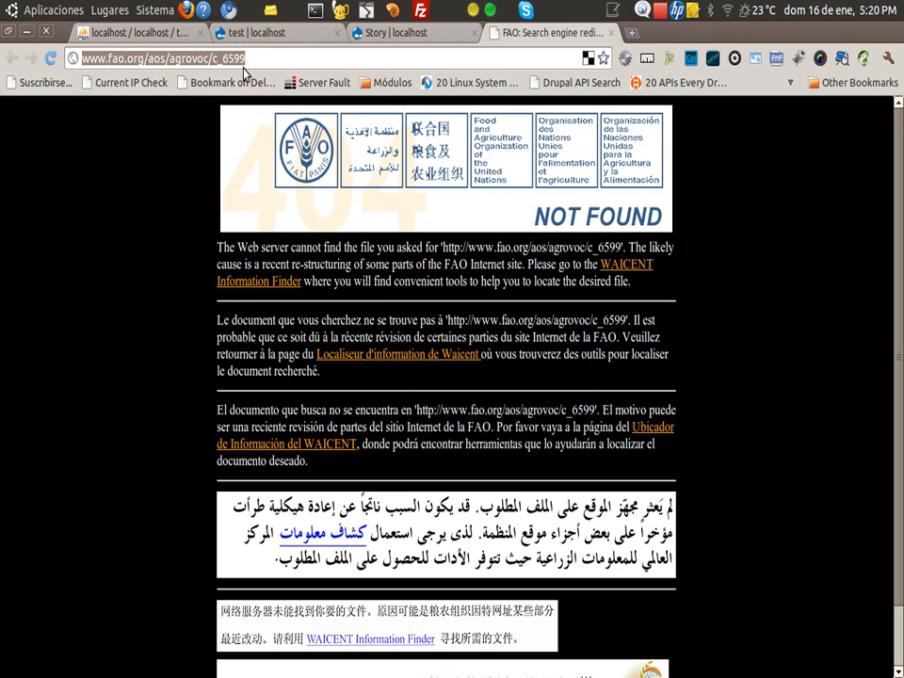
pyautogui.click(617, 33)
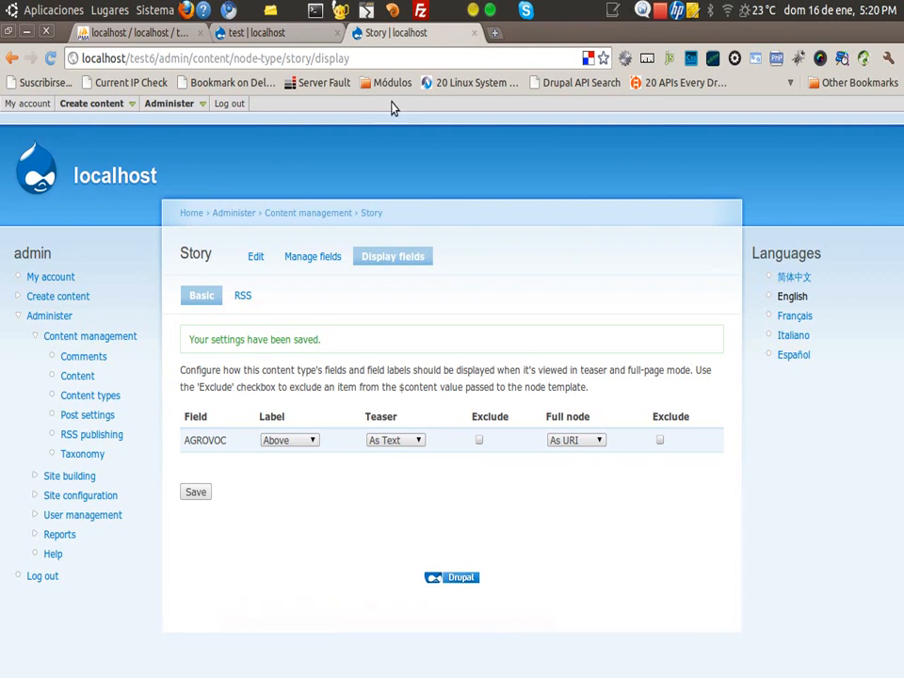
# Return to the test story and go through its French, Italian and Spanish versions to compare their AGROVOC URI links.
pyautogui.click(242, 36)
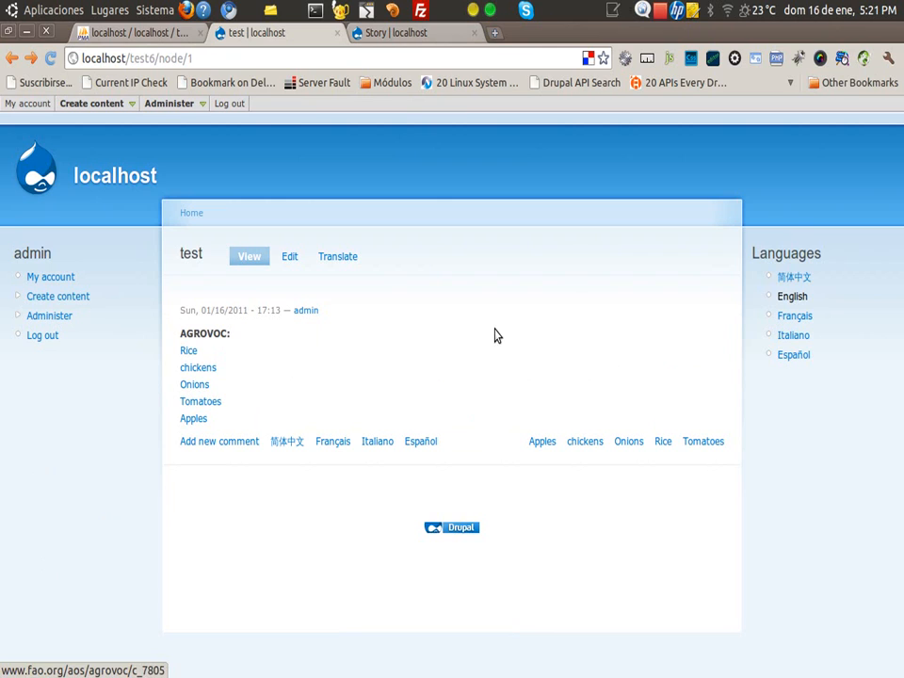
pyautogui.click(792, 318)
pyautogui.click(793, 336)
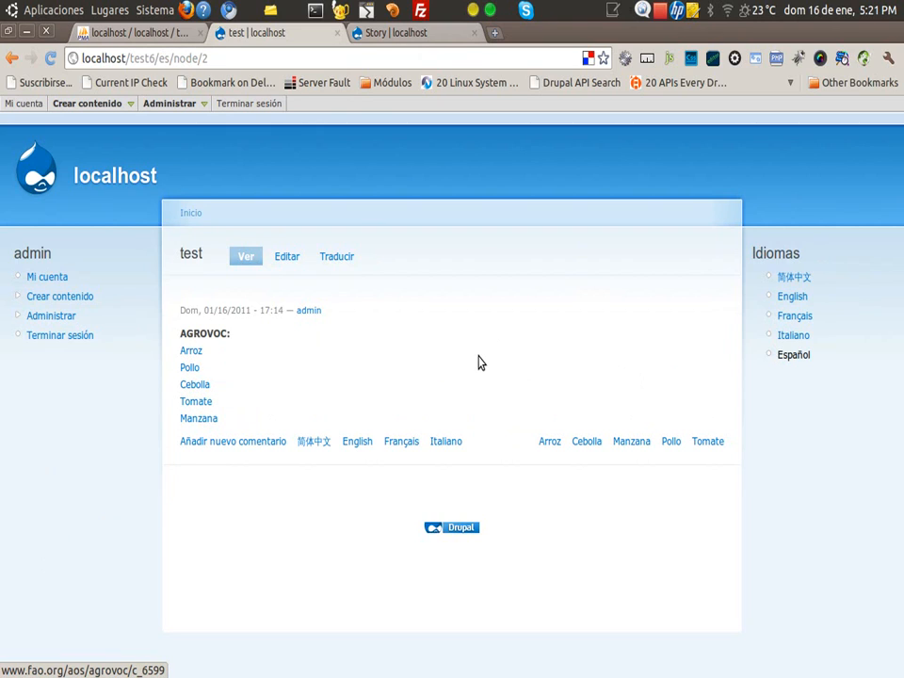
# Open the English version of the test story for editing, add the suggested AGROVOC term Yuca and save the story.
pyautogui.click(792, 298)
pyautogui.click(286, 259)
pyautogui.click(395, 359)
pyautogui.write(', yu')
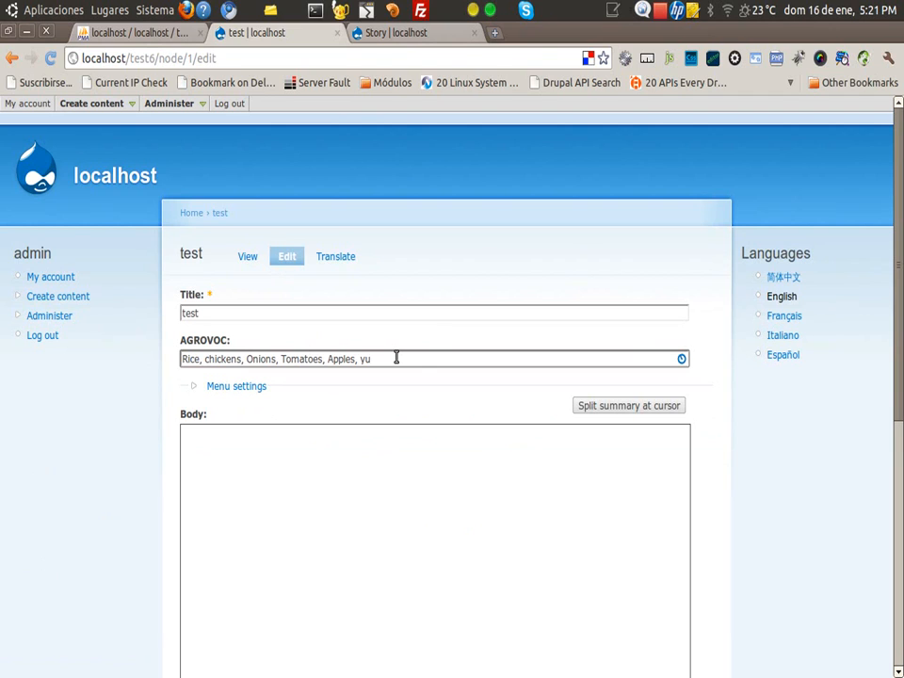
pyautogui.write('c')
pyautogui.click(254, 375)
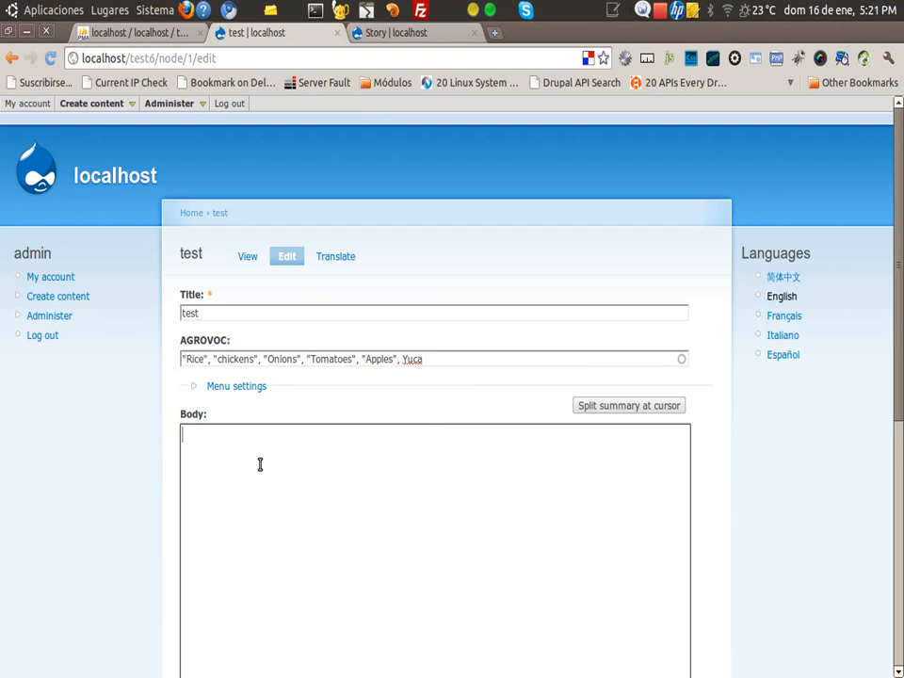
pyautogui.scroll(-3, 263, 442)
pyautogui.scroll(-6, 270, 423)
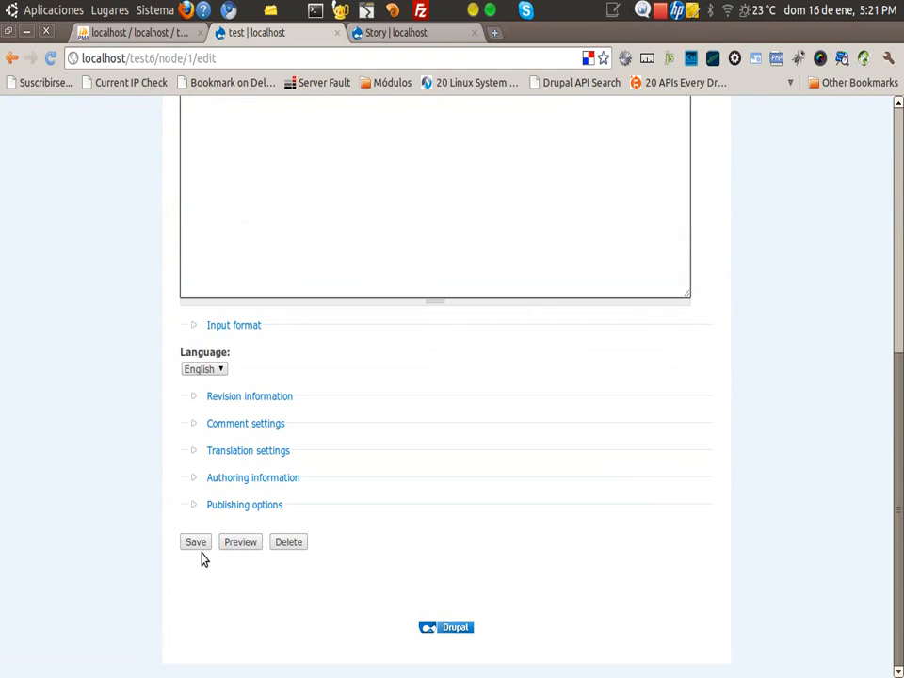
pyautogui.click(196, 544)
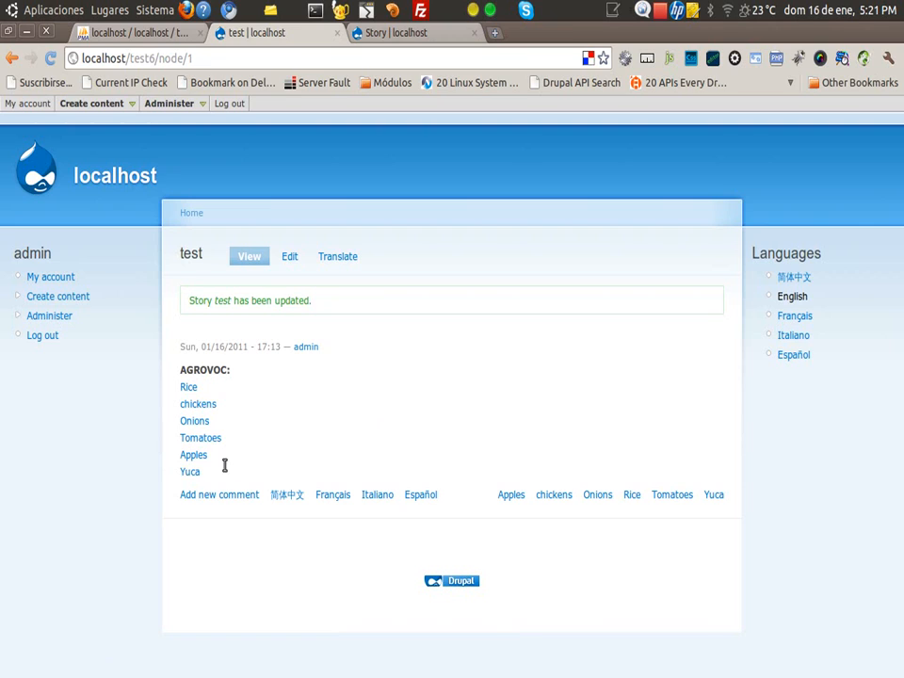
# Review the AGROVOC terms on the English story and compare them with those on the Spanish version.
pyautogui.moveTo(224, 468); pyautogui.dragTo(172, 406)
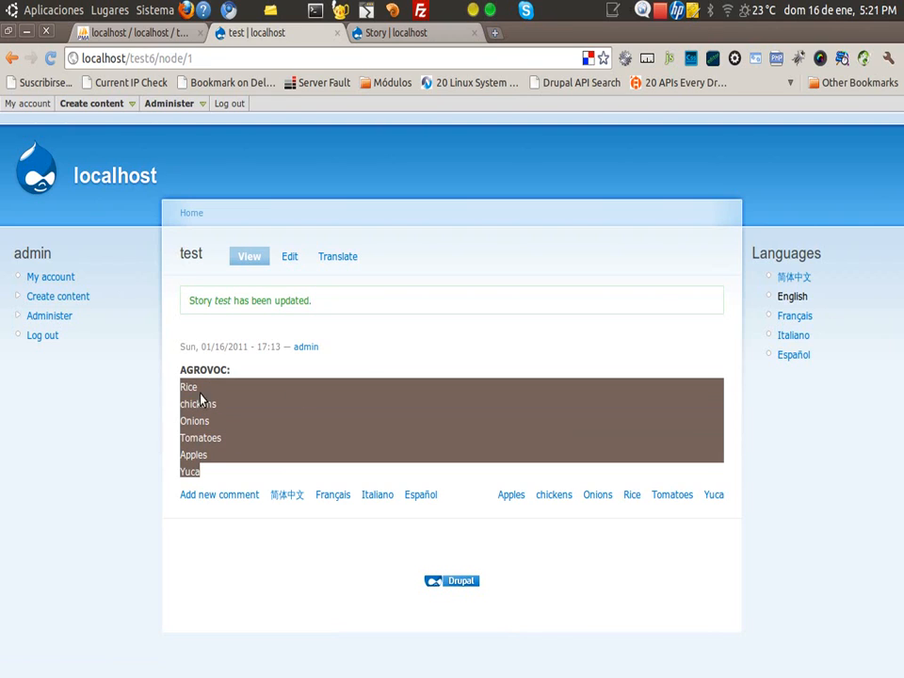
pyautogui.click(426, 414)
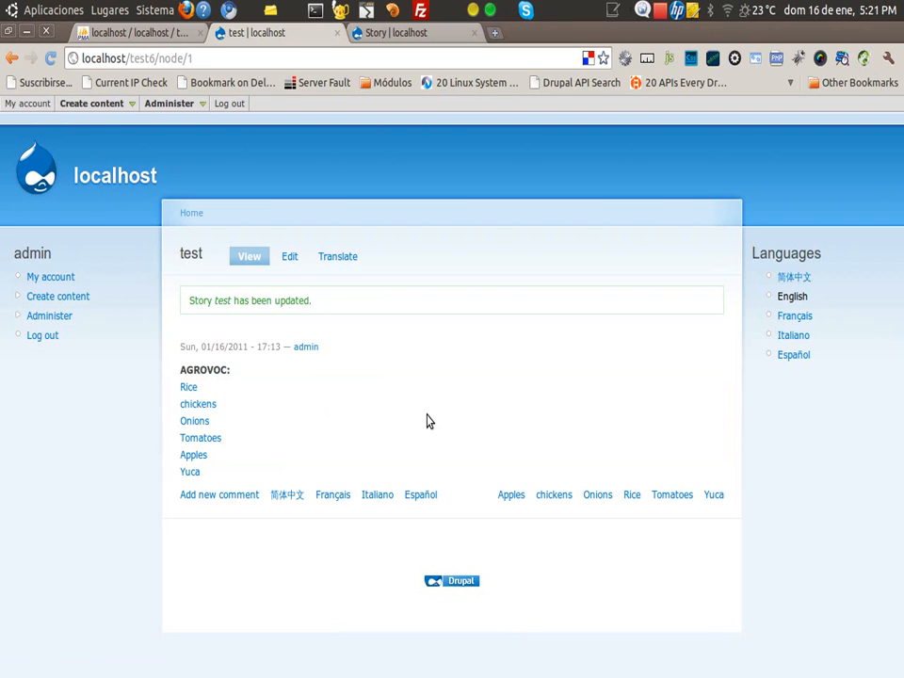
pyautogui.click(787, 357)
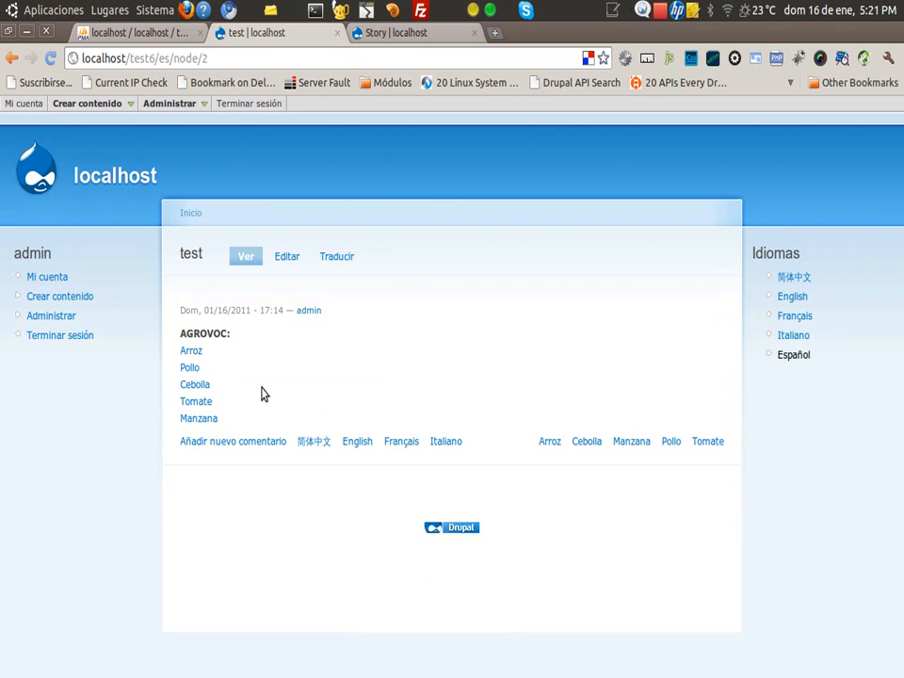
pyautogui.moveTo(237, 420); pyautogui.dragTo(254, 342)
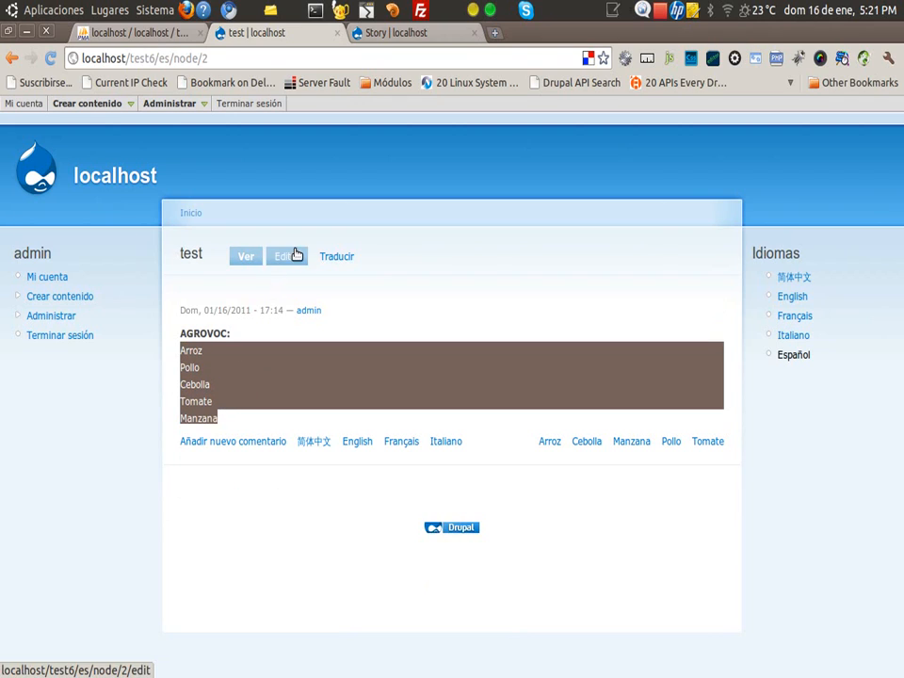
# Open the Spanish story for editing, check the terms in its AGROVOC field and save the story.
pyautogui.click(293, 259)
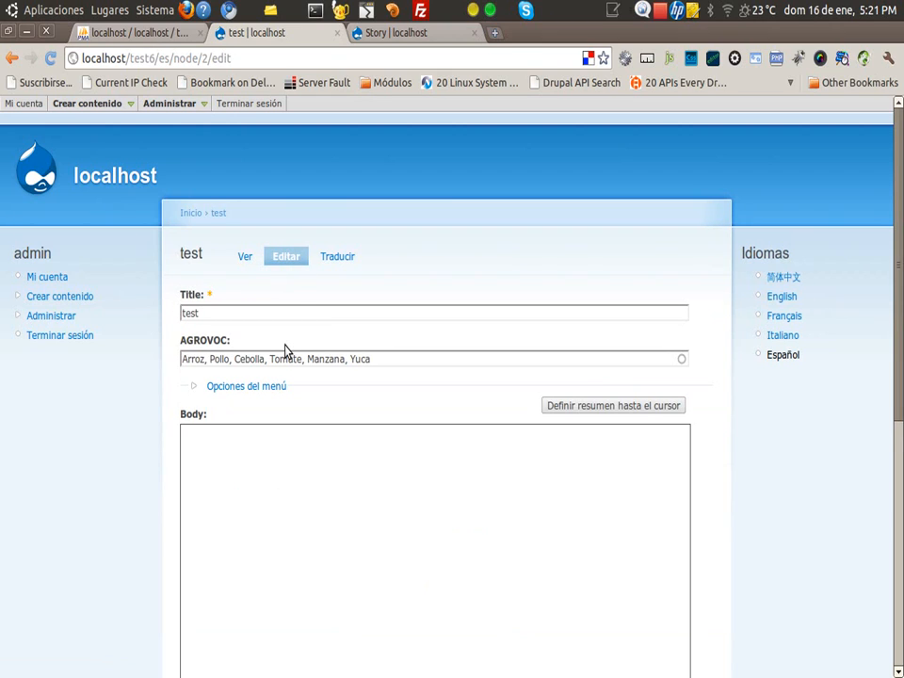
pyautogui.doubleClick(360, 363)
pyautogui.click(382, 365)
pyautogui.moveTo(369, 358); pyautogui.dragTo(201, 359)
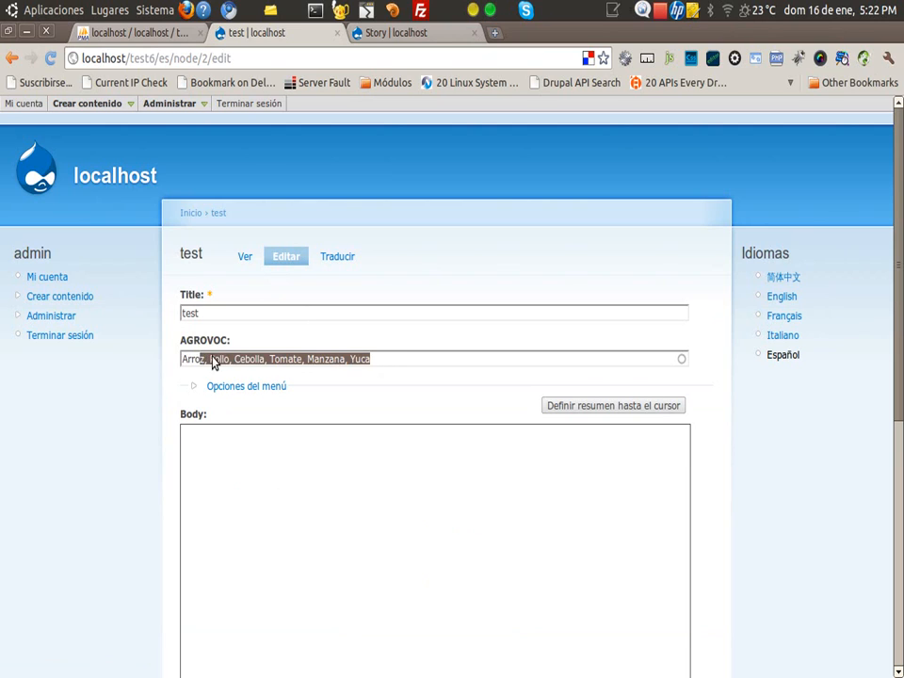
pyautogui.click(214, 360)
pyautogui.moveTo(357, 358); pyautogui.dragTo(204, 362)
pyautogui.click(215, 362)
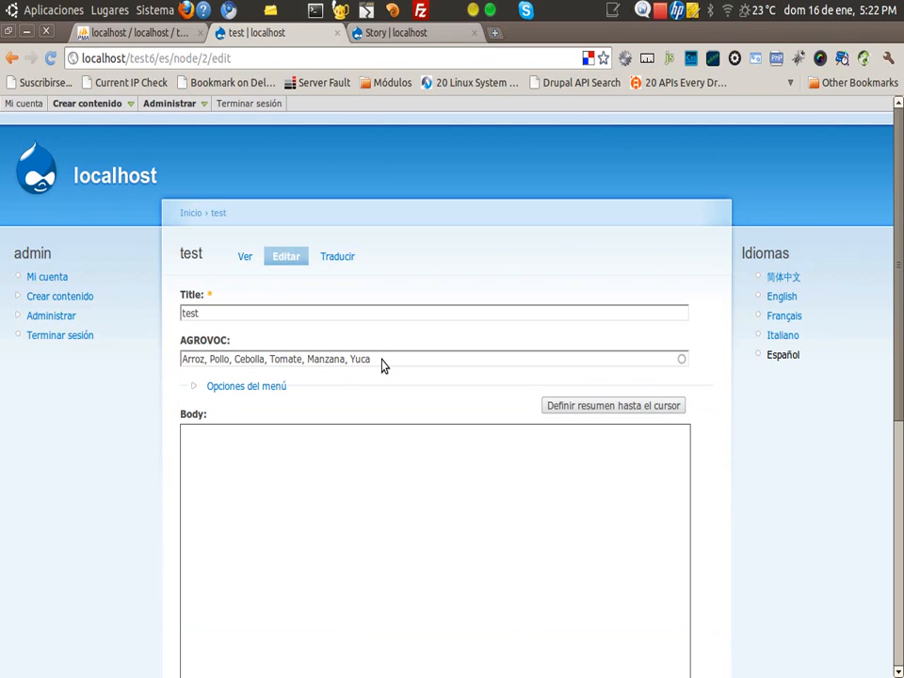
pyautogui.moveTo(387, 359); pyautogui.dragTo(201, 359)
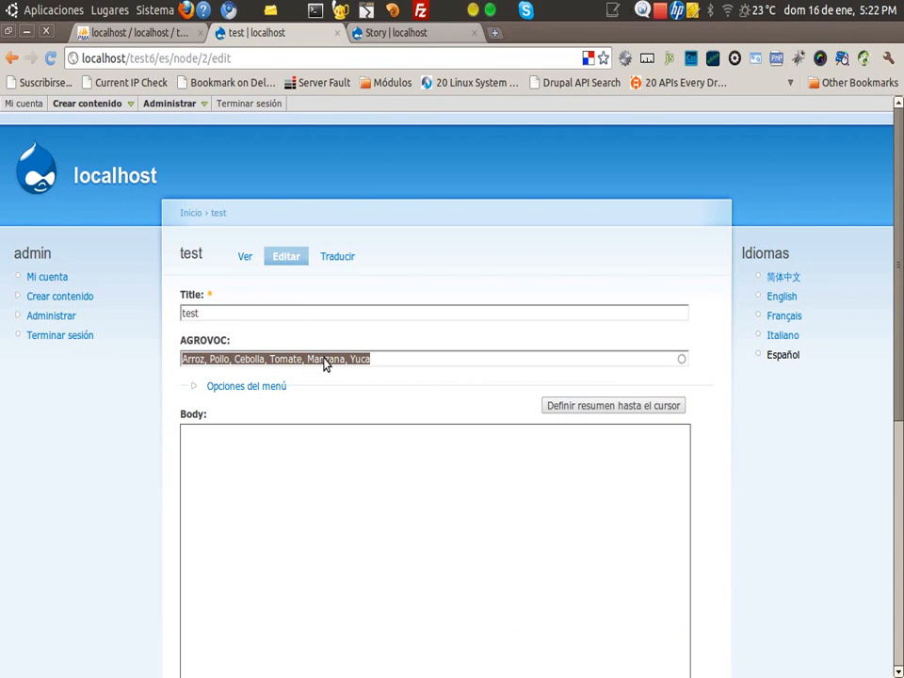
pyautogui.click(372, 359)
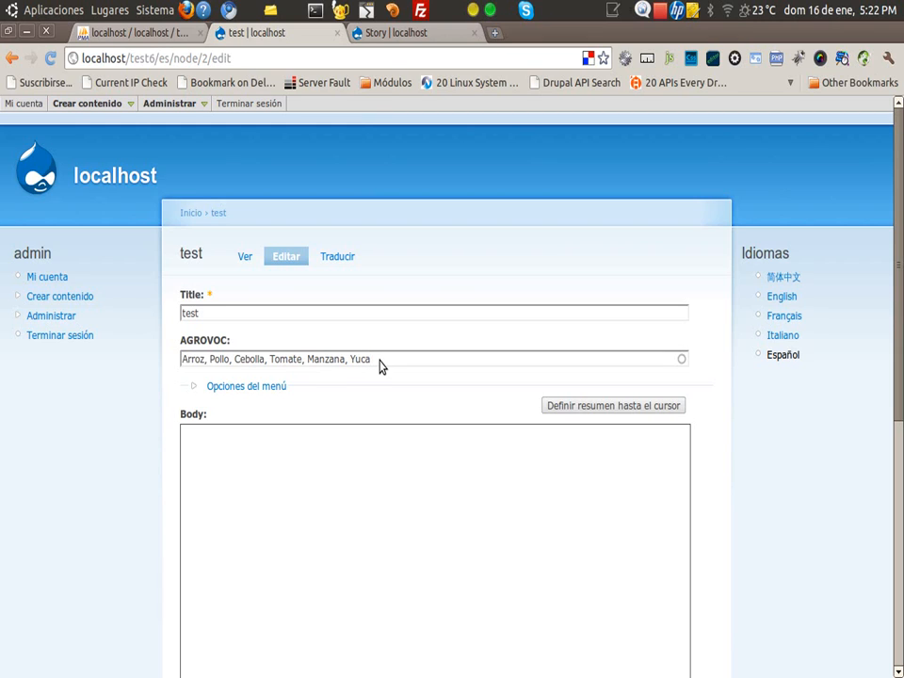
pyautogui.click(347, 478)
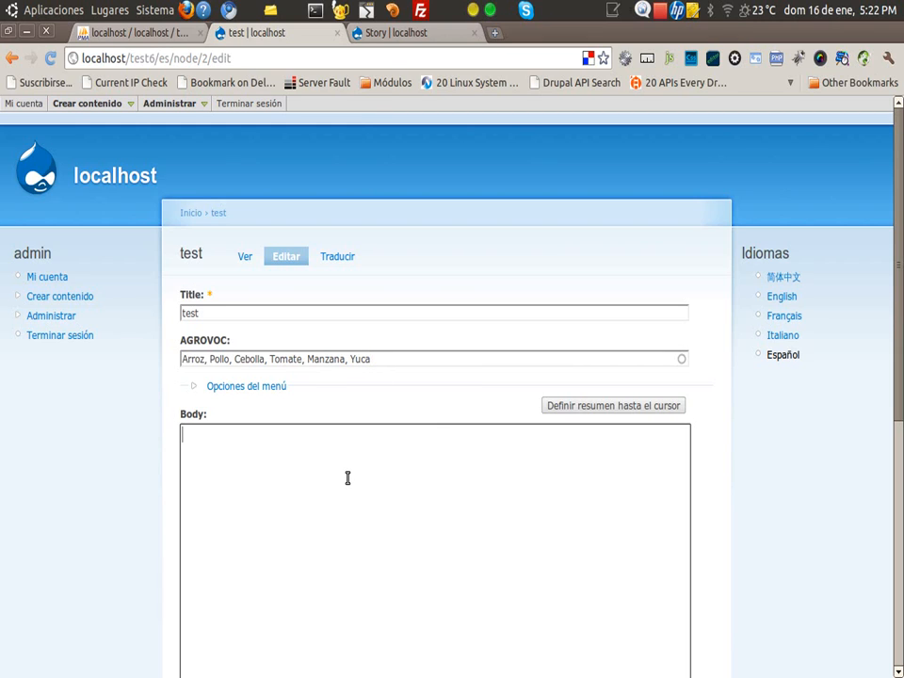
pyautogui.scroll(-10, 347, 478)
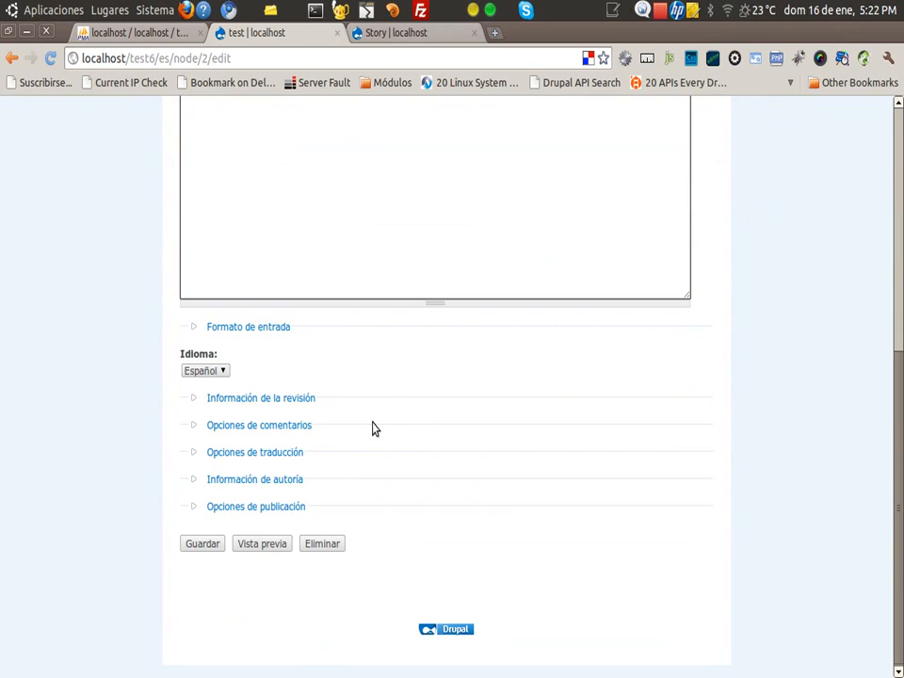
pyautogui.click(208, 545)
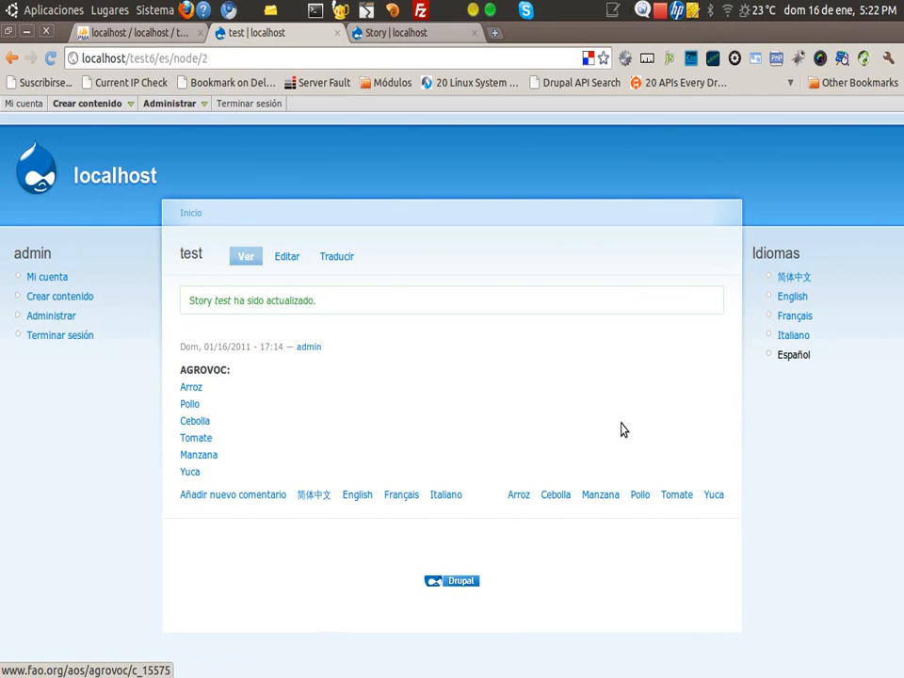
# Open the Simplified Chinese version of the story for editing and save it with its AGROVOC terms as filled in.
pyautogui.click(789, 282)
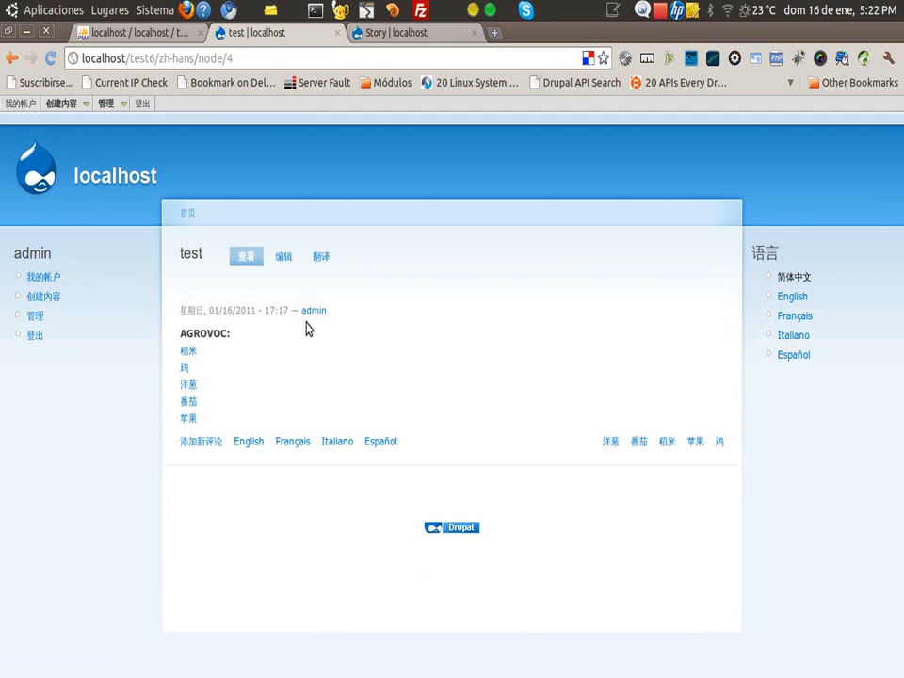
pyautogui.click(284, 257)
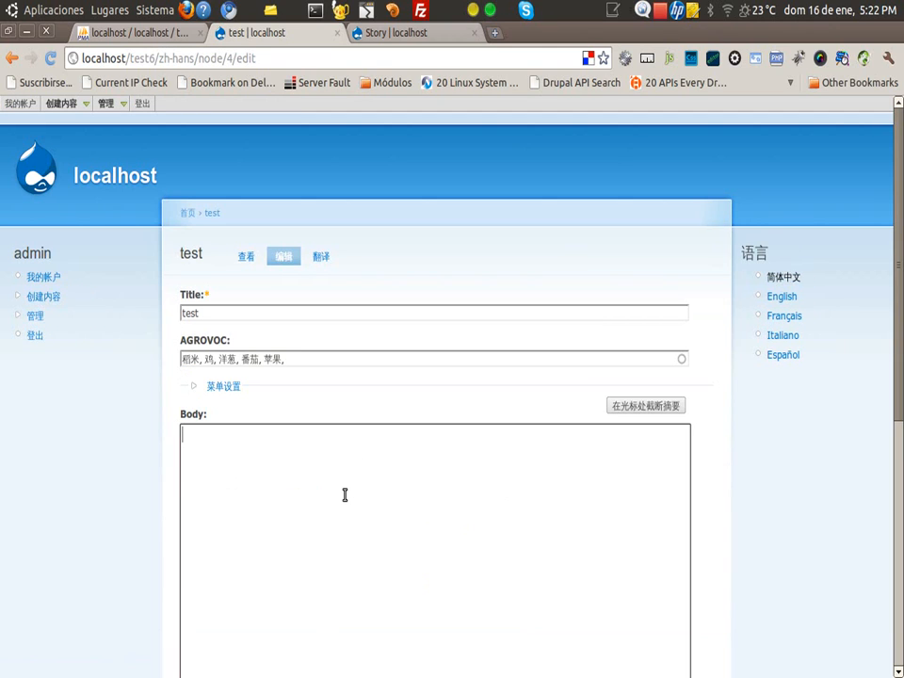
pyautogui.scroll(-5, 346, 494)
pyautogui.click(219, 588)
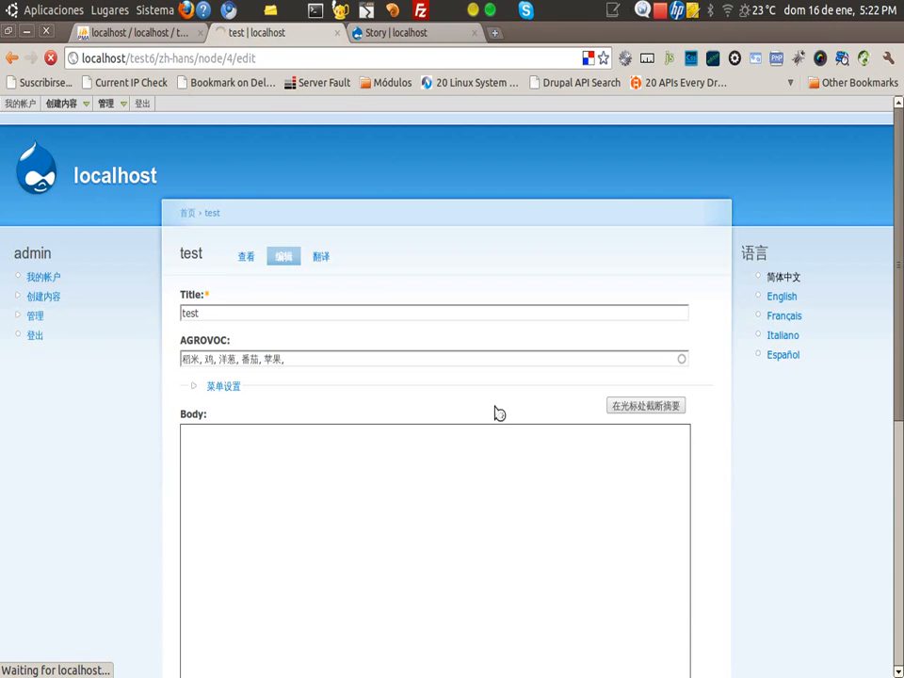
# Open the French version of the story for editing and save it without altering its fields.
pyautogui.click(795, 315)
pyautogui.click(294, 256)
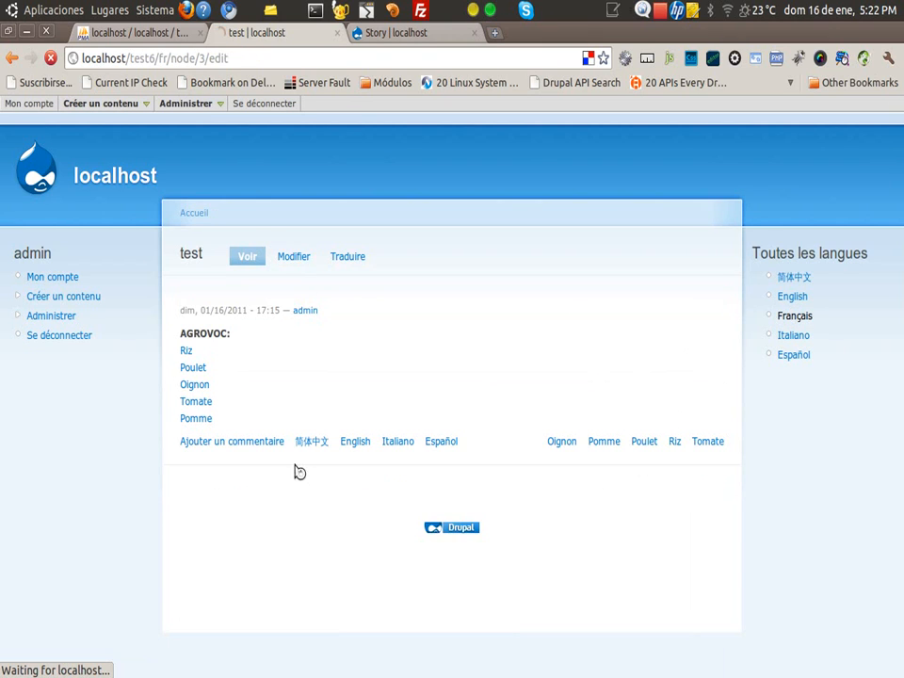
pyautogui.scroll(-5, 268, 527)
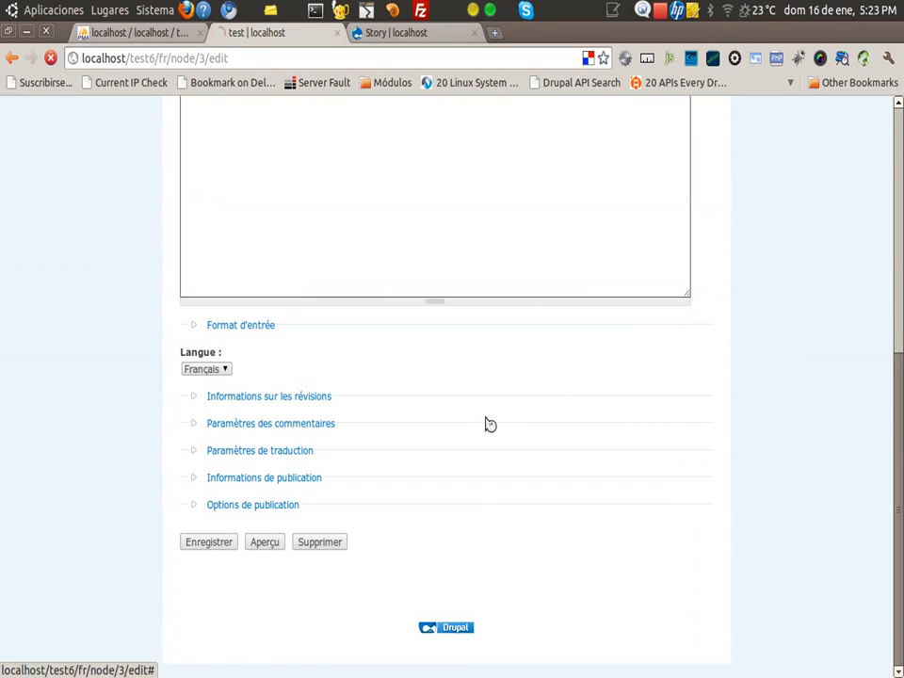
pyautogui.scroll(8, 562, 383)
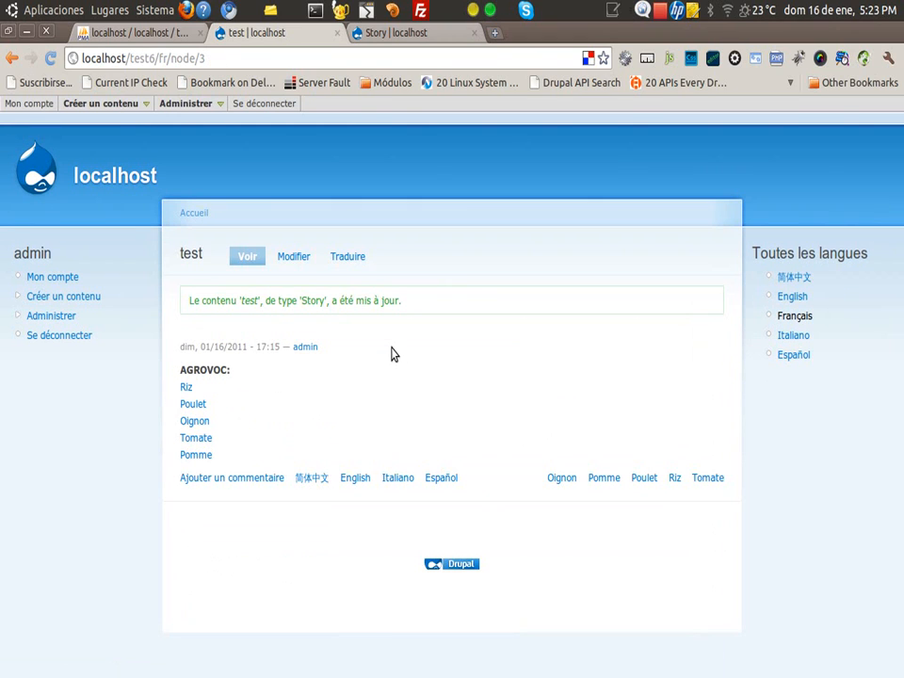
# Open the Italian version of the story for editing and save it with the AGROVOC terms filled in.
pyautogui.click(793, 337)
pyautogui.click(307, 257)
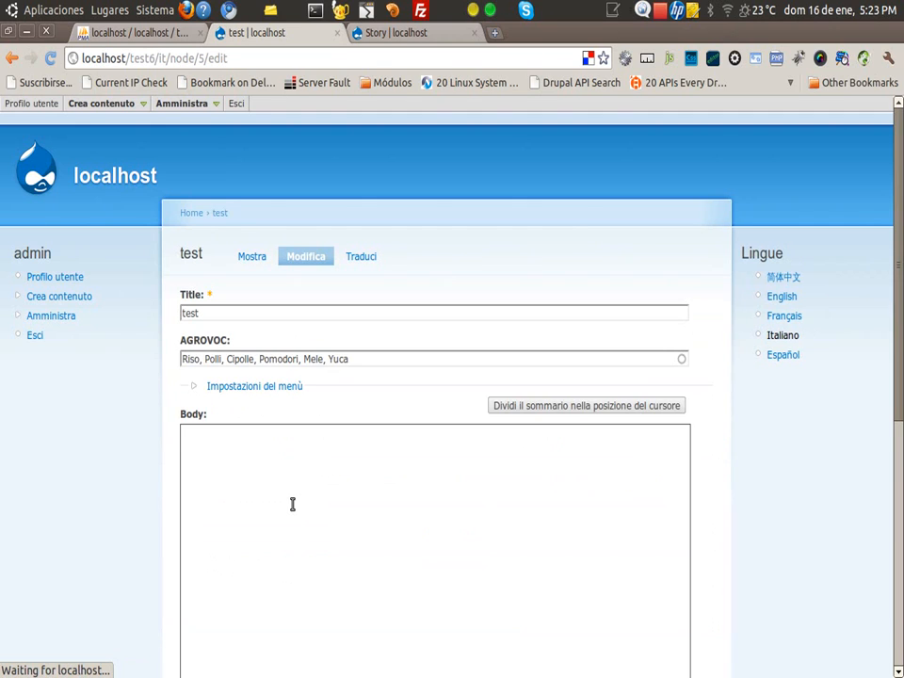
pyautogui.scroll(-3, 292, 502)
pyautogui.click(281, 501)
pyautogui.scroll(-4, 281, 500)
pyautogui.click(196, 543)
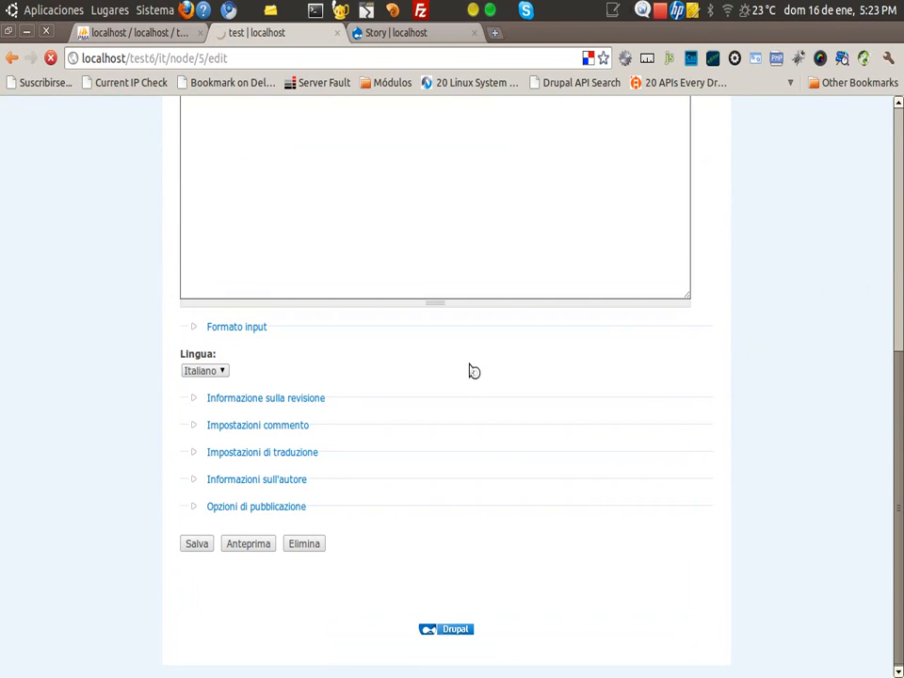
pyautogui.scroll(5, 473, 371)
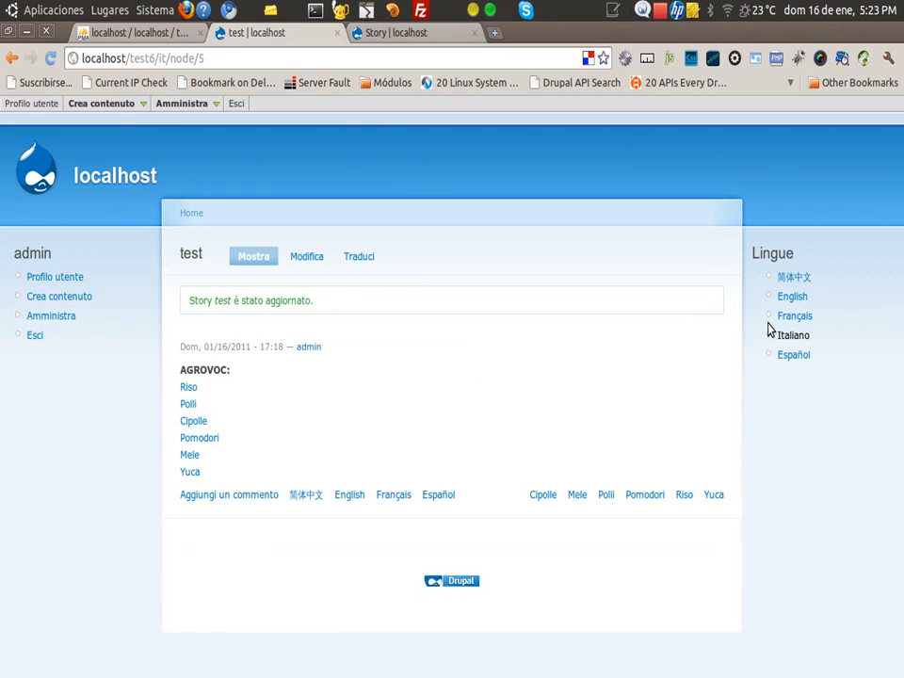
# View the English story's AGROVOC terms and compare them with the list on the Simplified Chinese version.
pyautogui.click(791, 297)
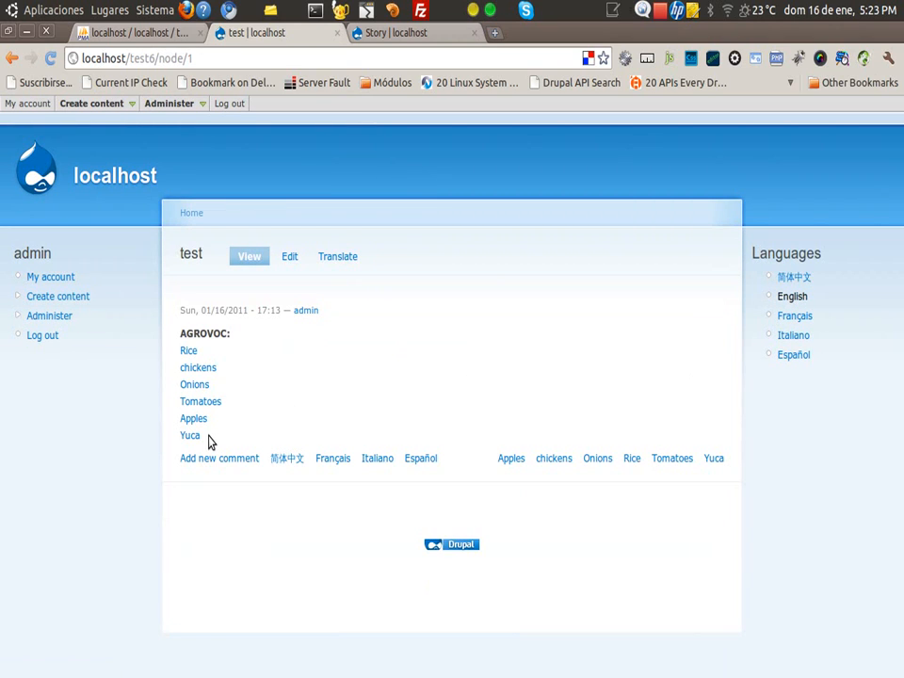
pyautogui.moveTo(196, 435); pyautogui.dragTo(177, 348)
pyautogui.click(362, 379)
pyautogui.click(799, 279)
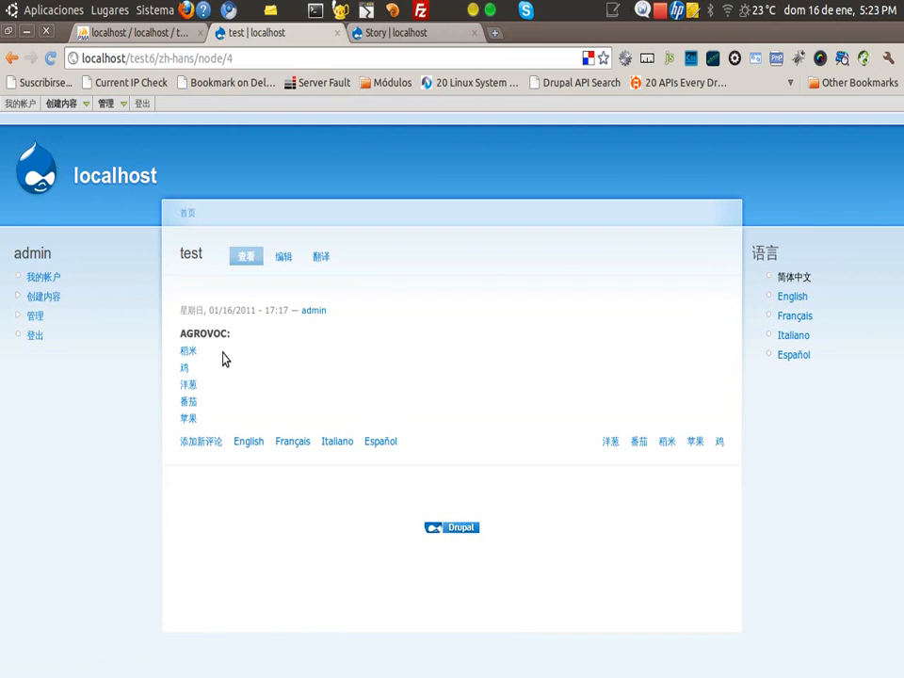
pyautogui.moveTo(202, 421); pyautogui.dragTo(339, 367)
pyautogui.click(373, 367)
# Open the AGROVOC vocabulary's term translation table in the site's taxonomy administration.
pyautogui.click(411, 36)
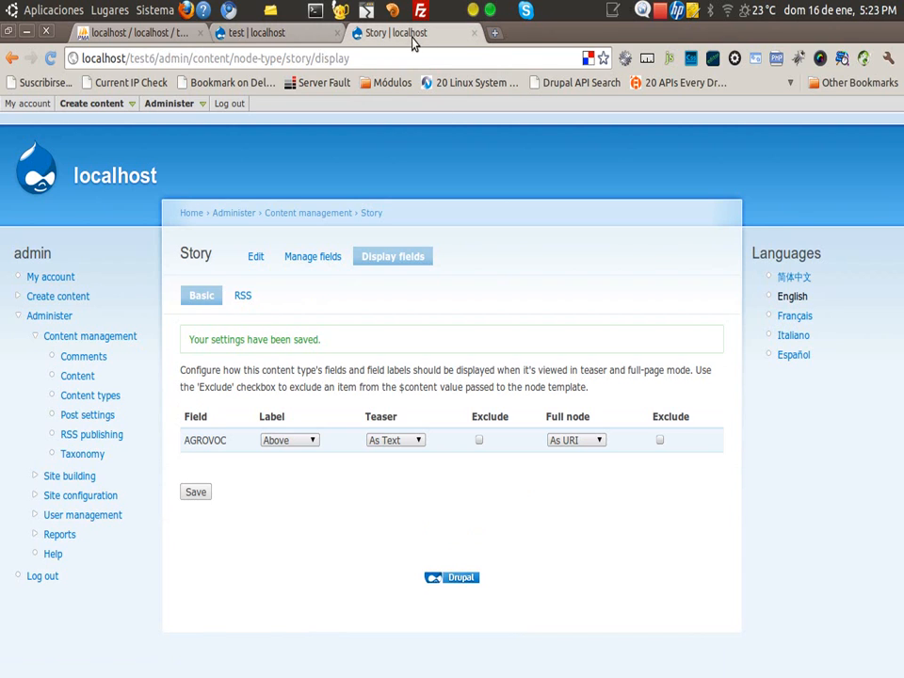
pyautogui.moveTo(171, 105)
pyautogui.moveTo(188, 122)
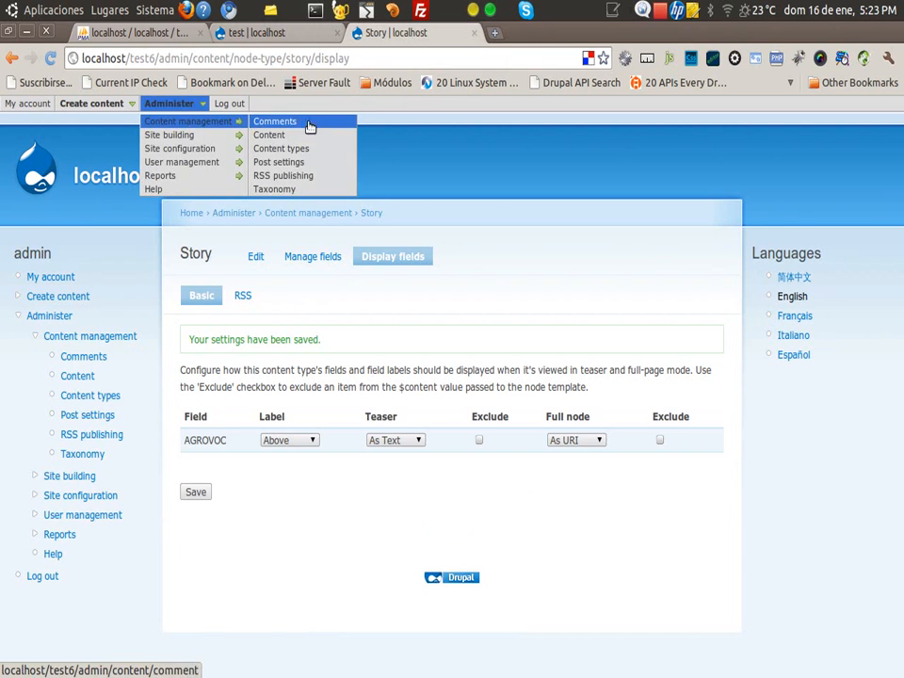
pyautogui.click(273, 189)
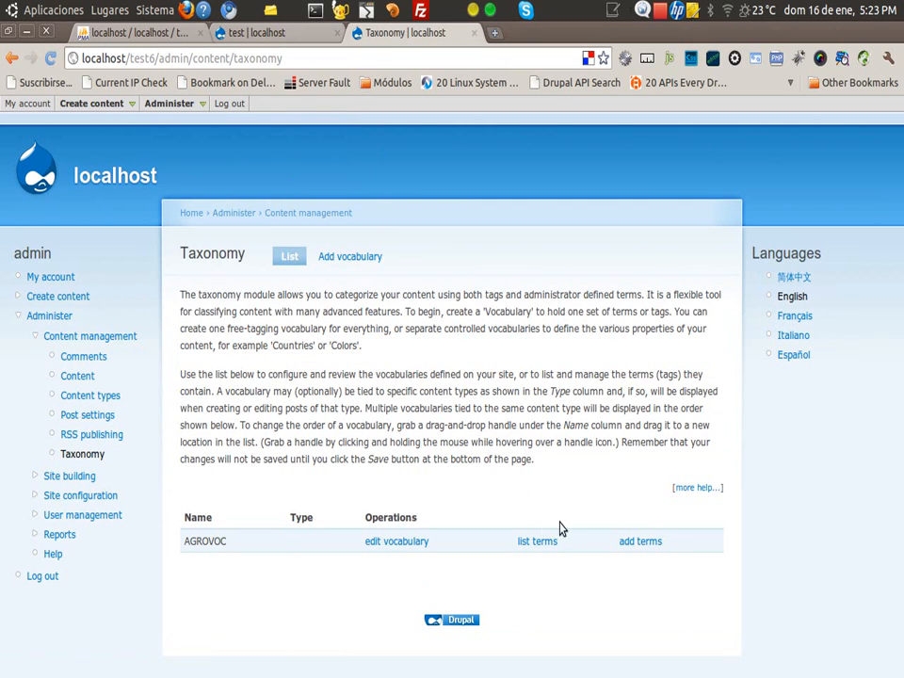
pyautogui.click(539, 540)
pyautogui.click(461, 256)
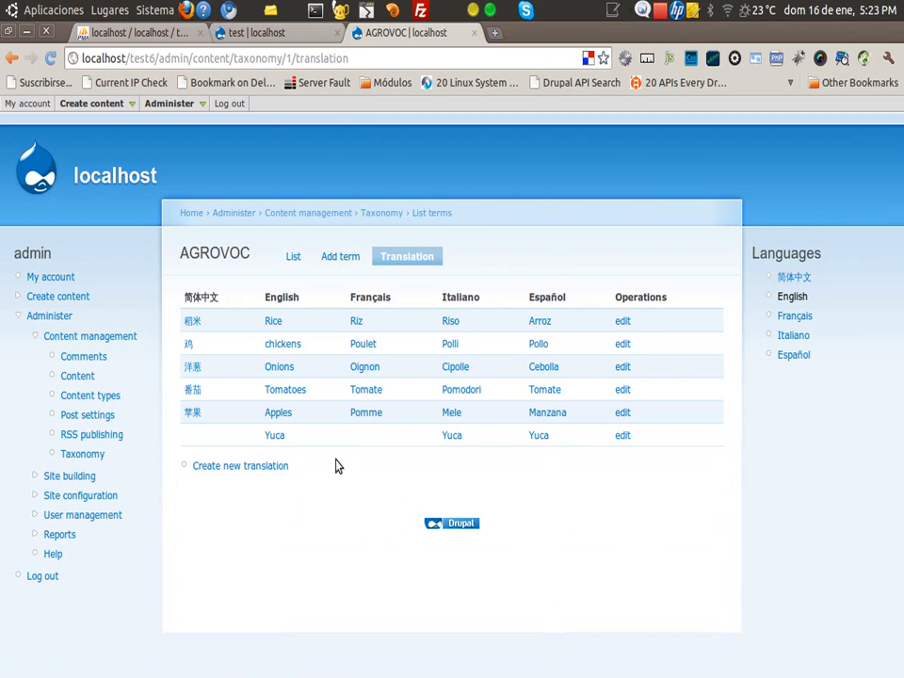
# Examine the Yuca row of the AGROVOC translation table and check which languages have the term.
pyautogui.moveTo(284, 435); pyautogui.dragTo(264, 435)
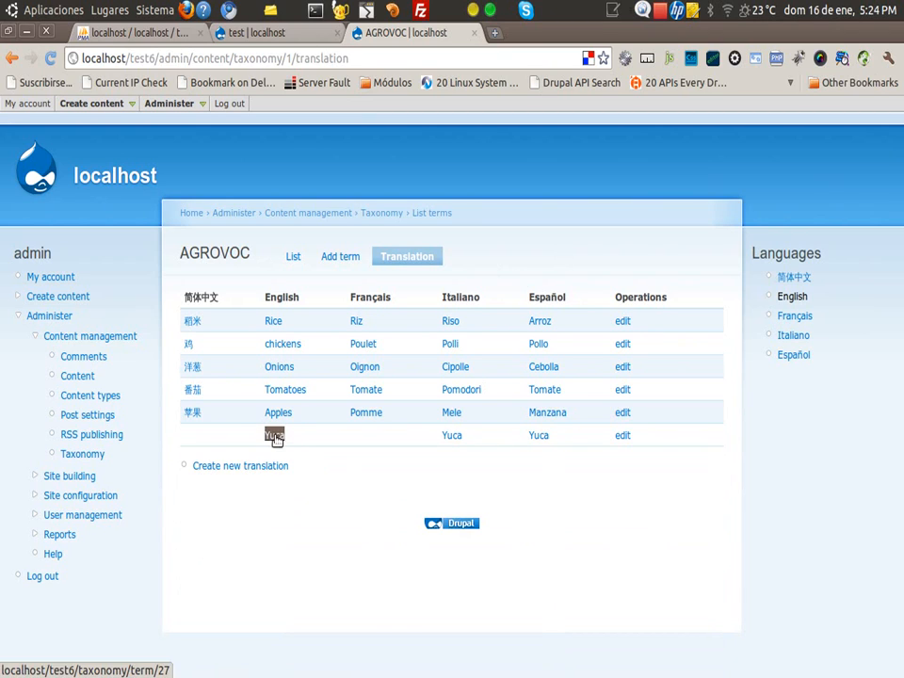
pyautogui.moveTo(301, 298); pyautogui.dragTo(265, 298)
pyautogui.click(462, 438)
pyautogui.moveTo(462, 438); pyautogui.dragTo(441, 436)
pyautogui.moveTo(475, 297); pyautogui.dragTo(459, 297)
pyautogui.moveTo(549, 437); pyautogui.dragTo(527, 436)
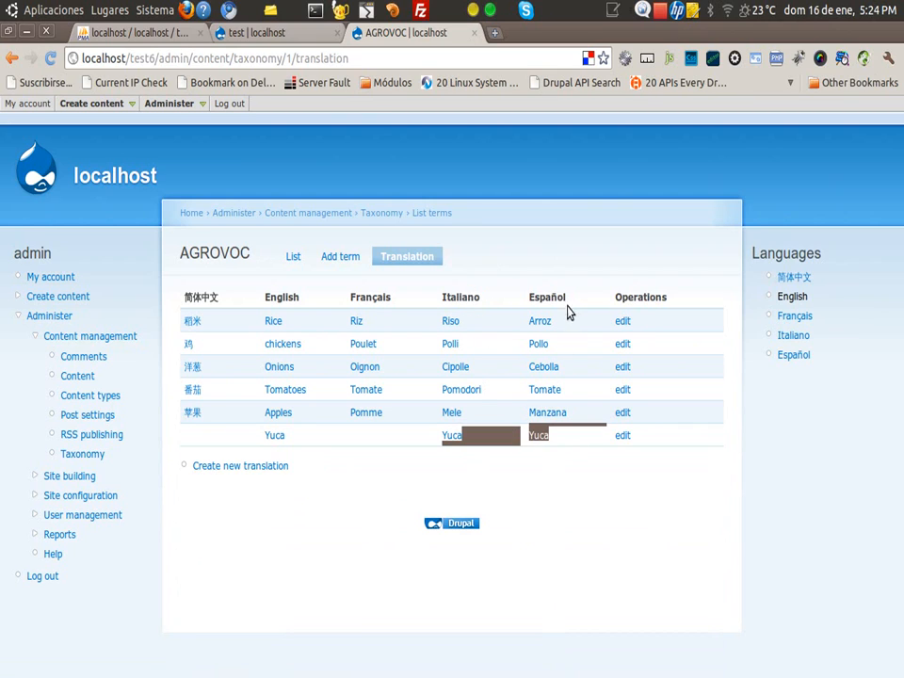
pyautogui.moveTo(567, 297); pyautogui.dragTo(530, 298)
pyautogui.click(493, 362)
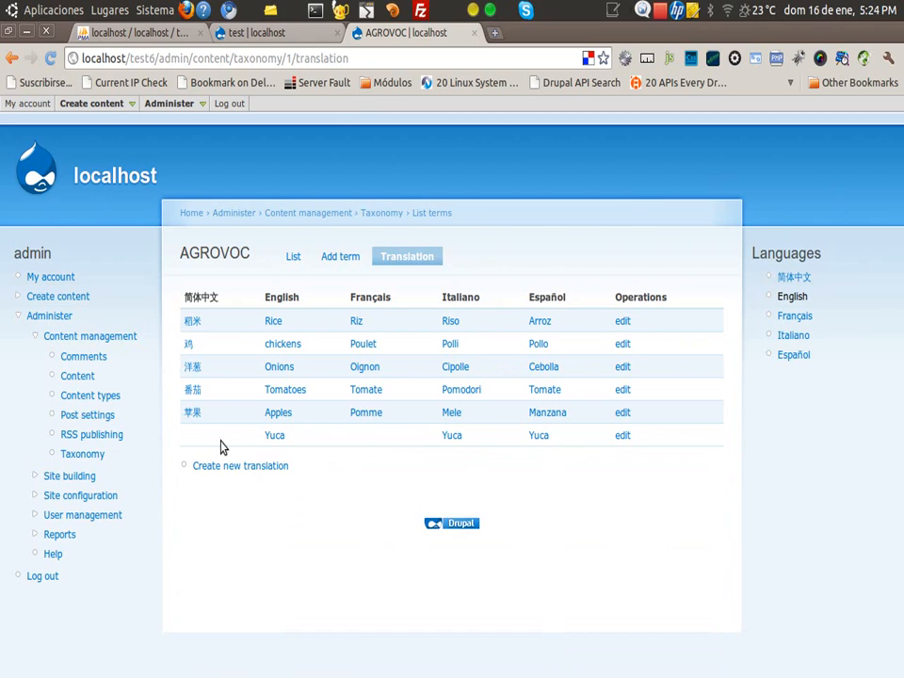
pyautogui.moveTo(185, 297); pyautogui.dragTo(220, 298)
pyautogui.moveTo(393, 297); pyautogui.dragTo(348, 300)
pyautogui.click(562, 280)
# Return to the test story and check its AGROVOC terms in Simplified Chinese and again in English.
pyautogui.click(282, 36)
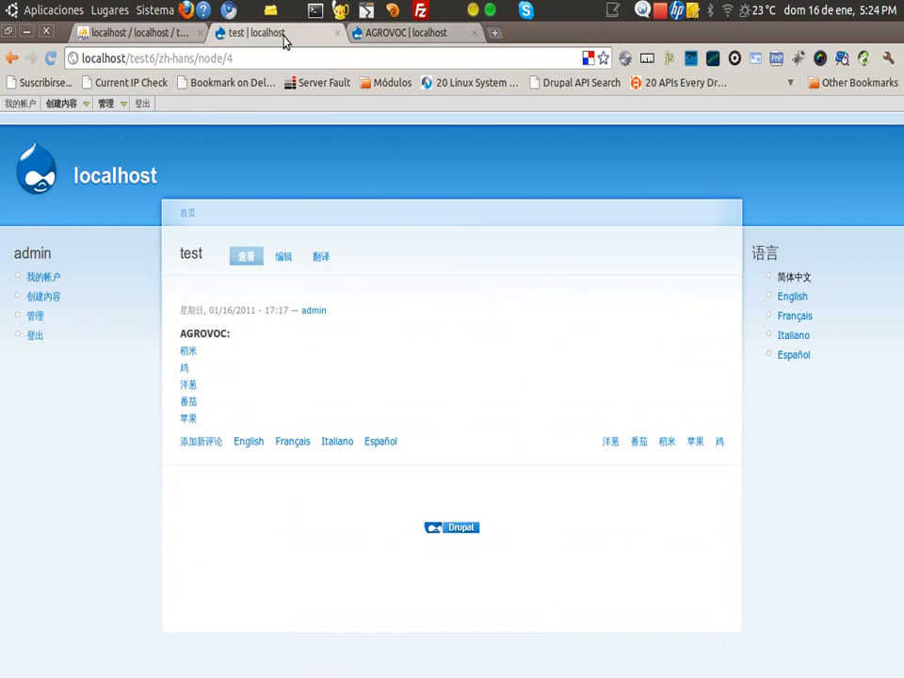
pyautogui.click(793, 298)
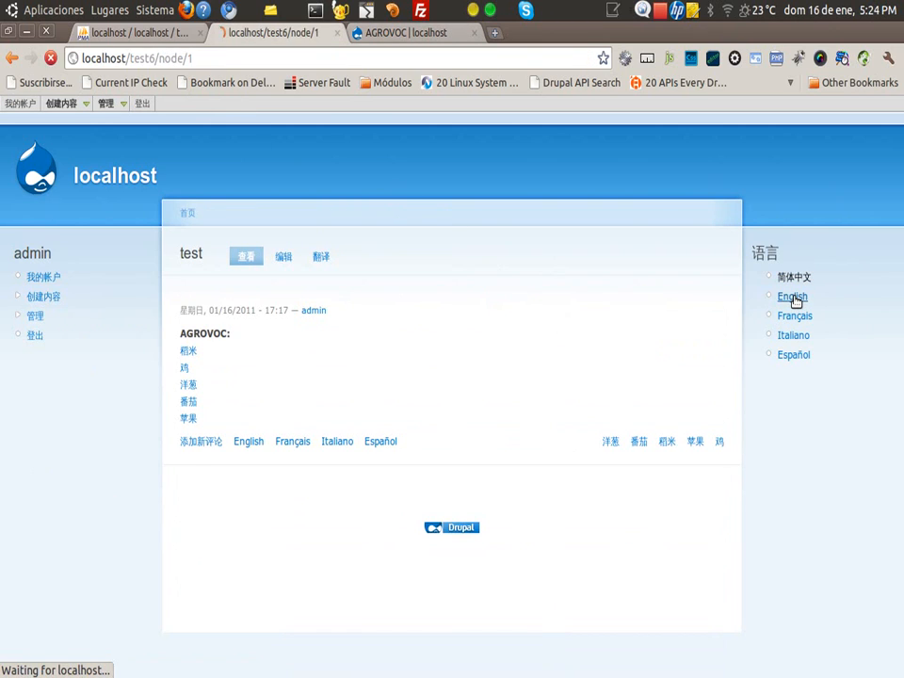
pyautogui.click(793, 278)
pyautogui.moveTo(197, 418); pyautogui.dragTo(171, 357)
pyautogui.click(492, 367)
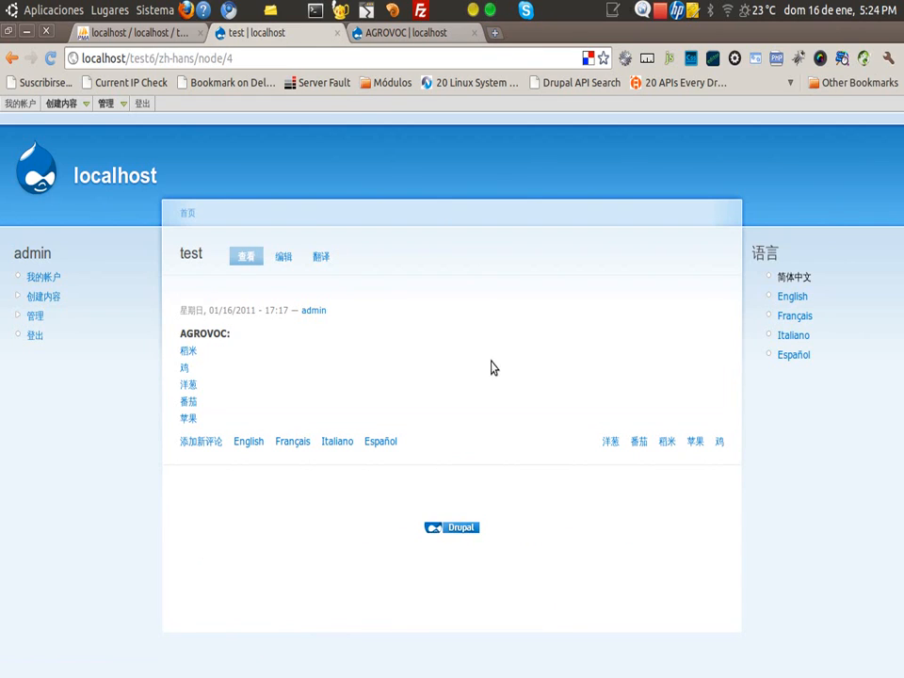
pyautogui.click(791, 298)
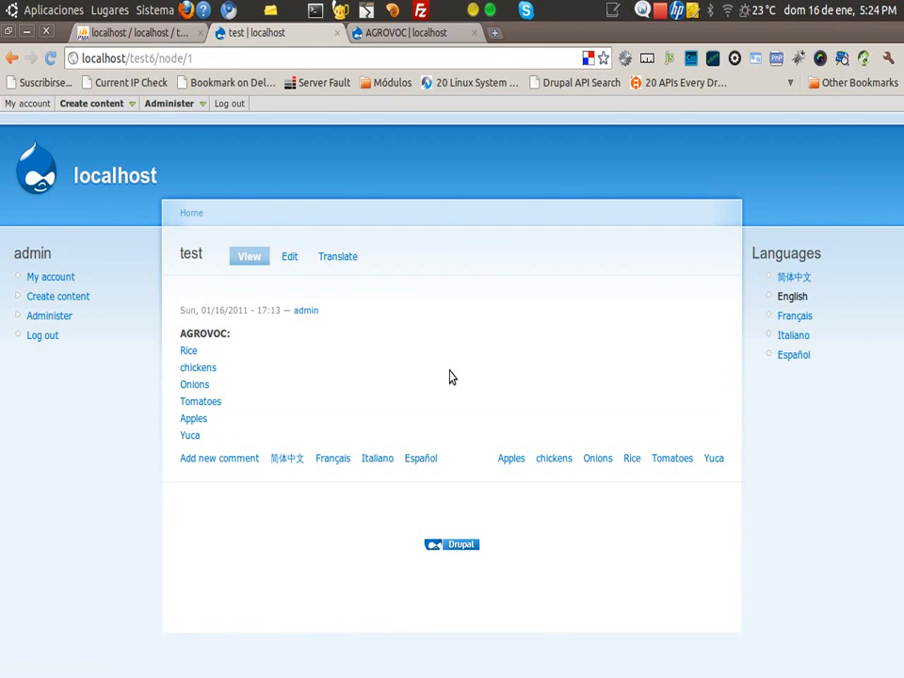
pyautogui.moveTo(206, 431); pyautogui.dragTo(179, 352)
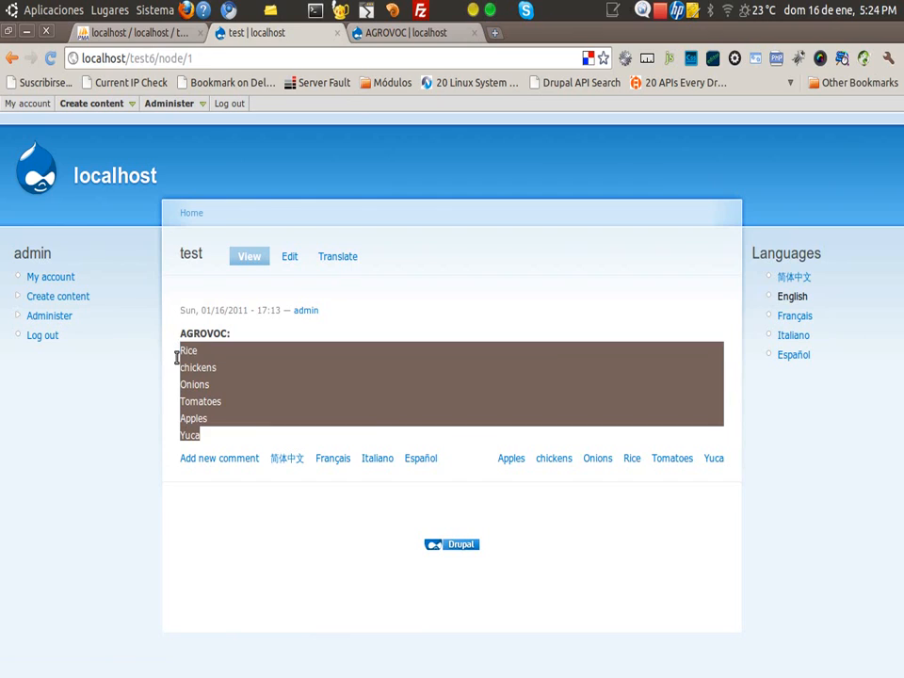
pyautogui.click(432, 379)
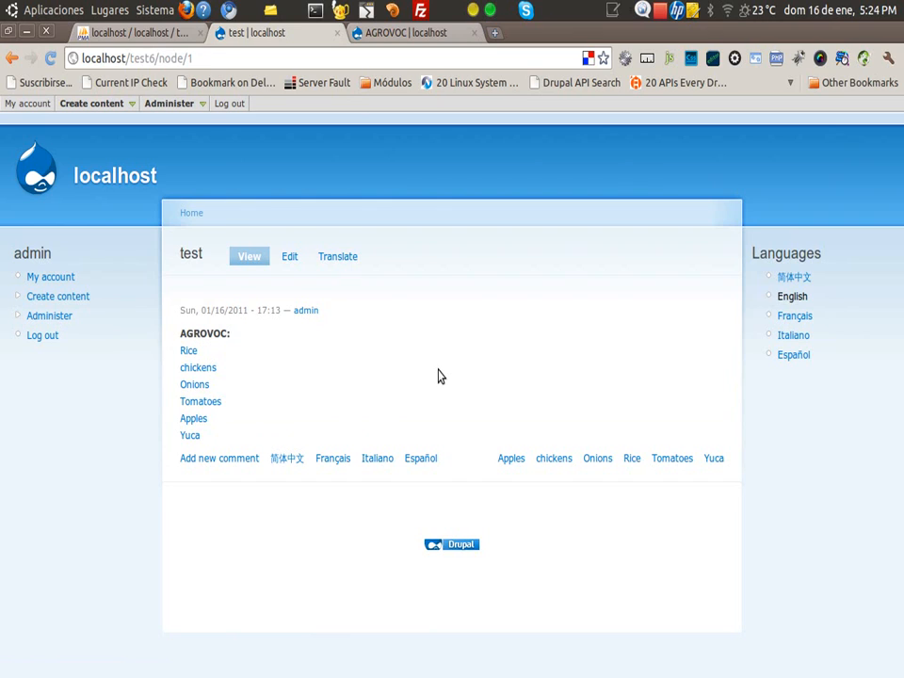